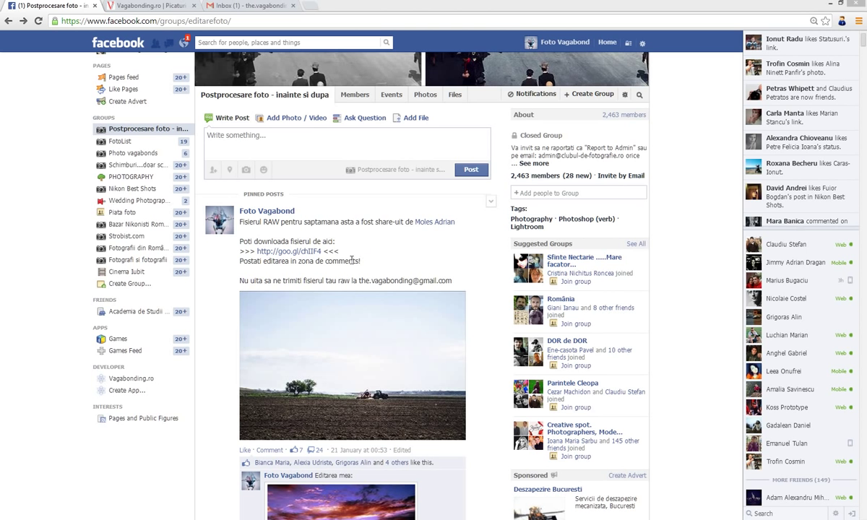
Open the group post's tractor photo in the viewer and expand its 18 older comments
click(348, 347)
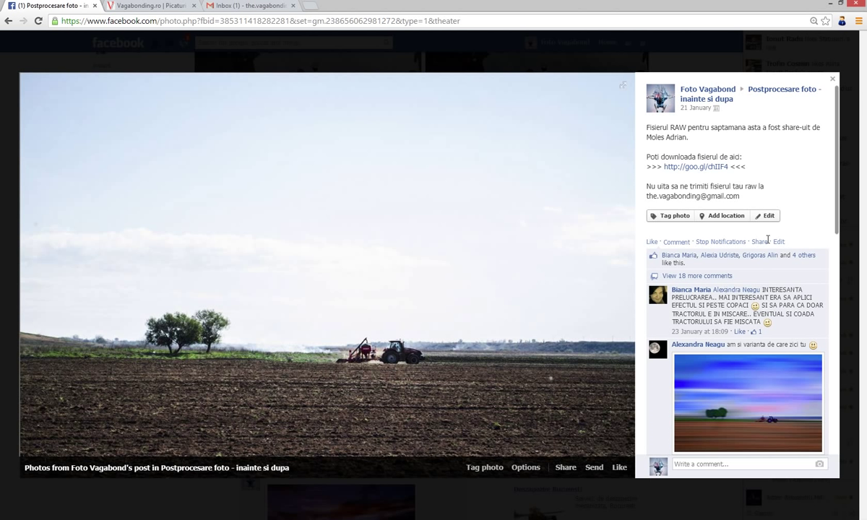
click(706, 276)
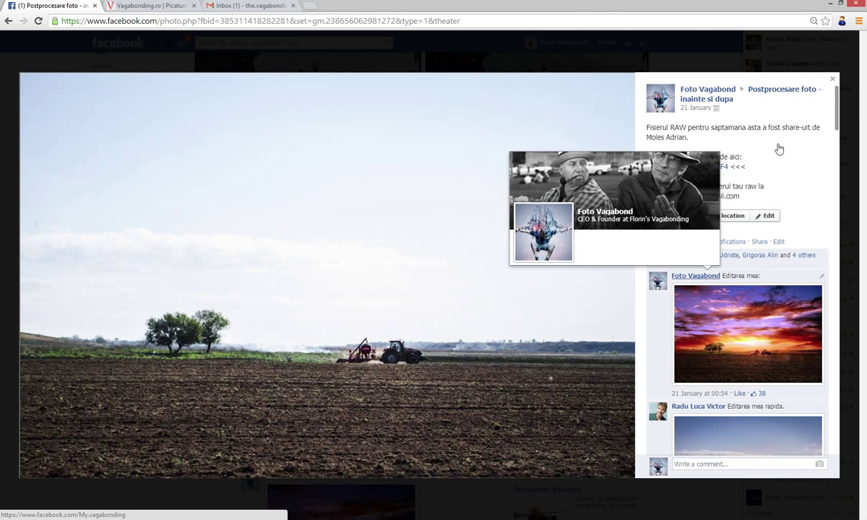
scroll(834, 112, down, 1)
drag(834, 112, 833, 137)
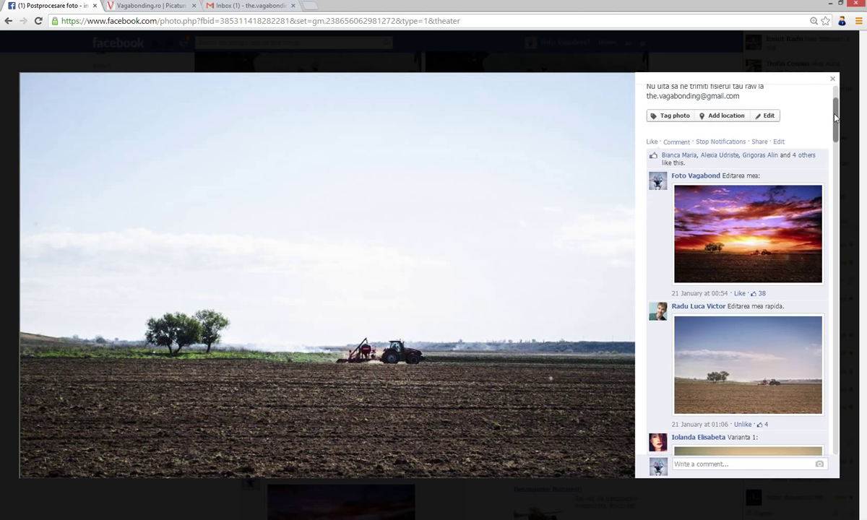
Scroll through the comment thread to browse members' edited versions of the photo
scroll(833, 137, down, 1)
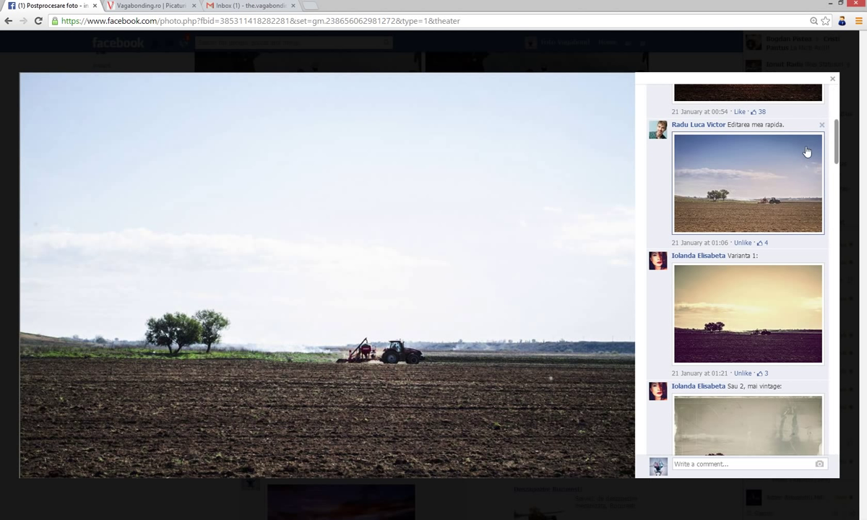
drag(836, 139, 839, 149)
scroll(831, 145, down, 1)
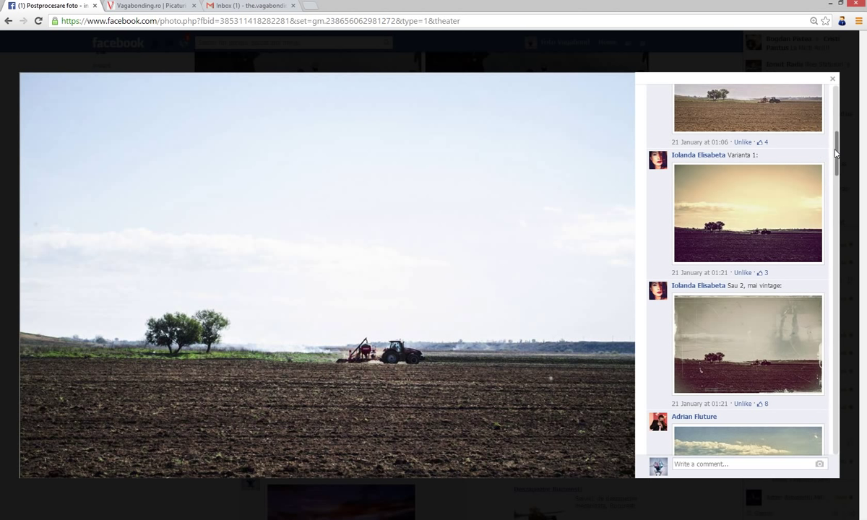
scroll(836, 152, down, 3)
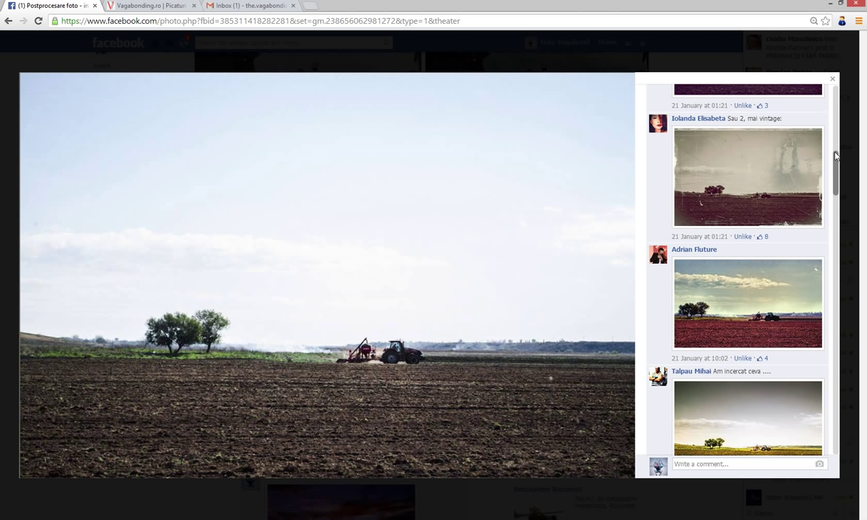
scroll(755, 211, down, 2)
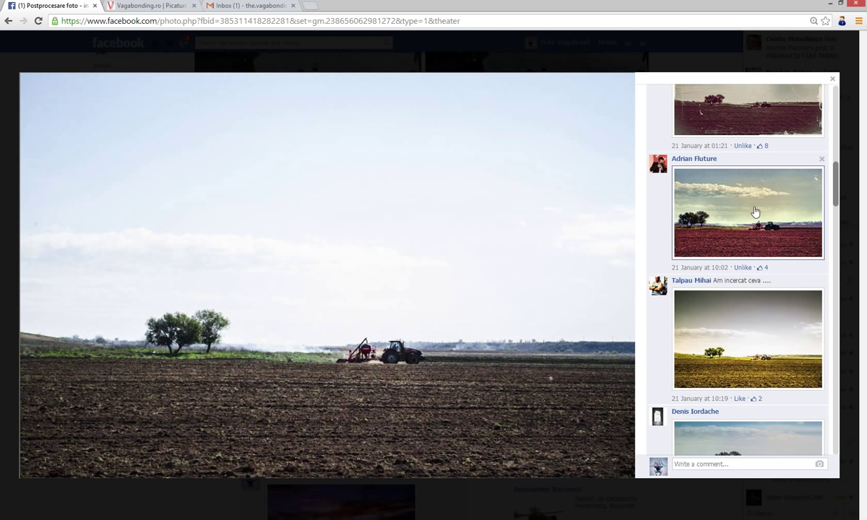
drag(836, 201, 837, 264)
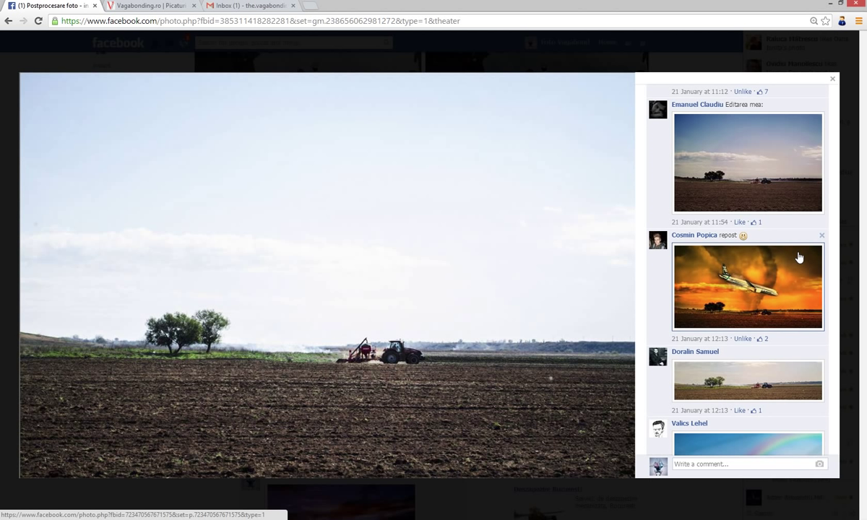
drag(839, 260, 837, 277)
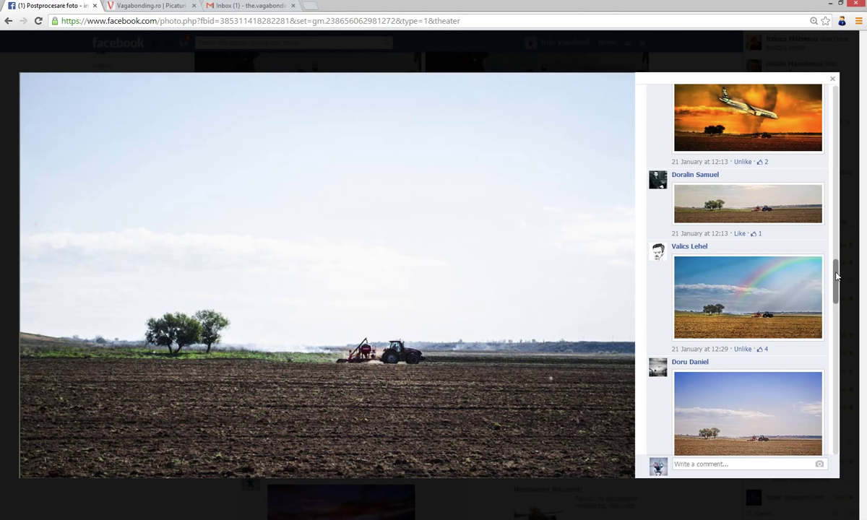
mouse_move(747, 297)
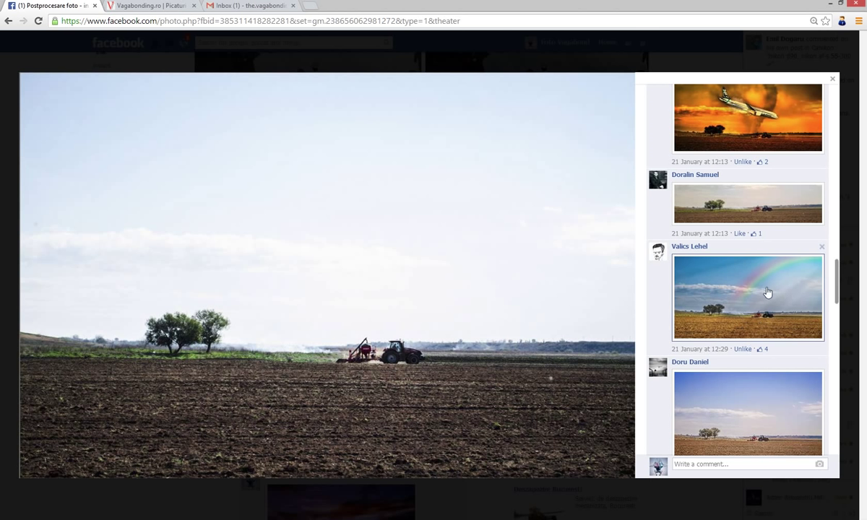
drag(836, 280, 836, 313)
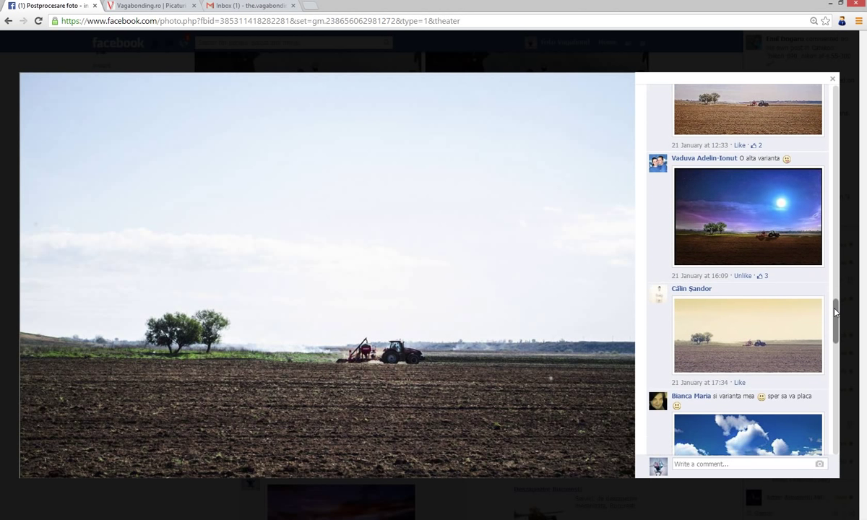
drag(836, 316, 833, 440)
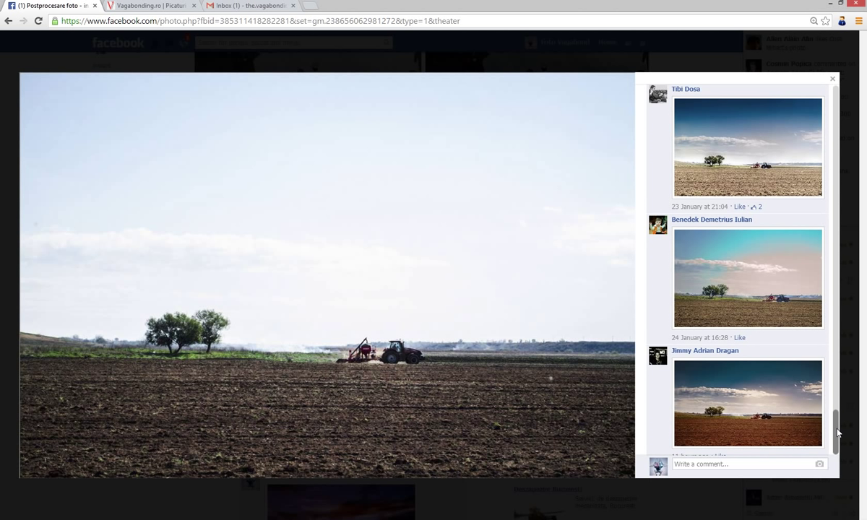
mouse_move(838, 433)
mouse_down()
mouse_move(839, 439)
mouse_move(843, 336)
mouse_move(828, 107)
mouse_up()
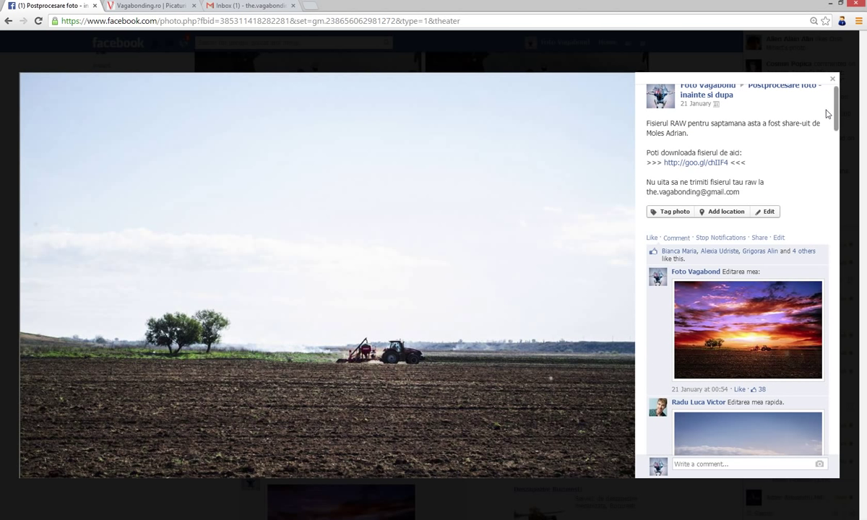
View the sunset-sky edit from the comments full size, then minimize Chrome
click(752, 323)
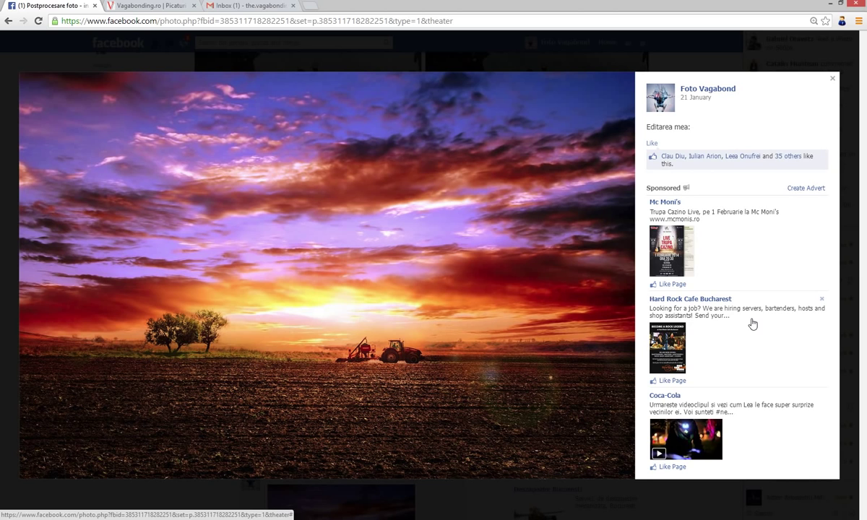
click(829, 3)
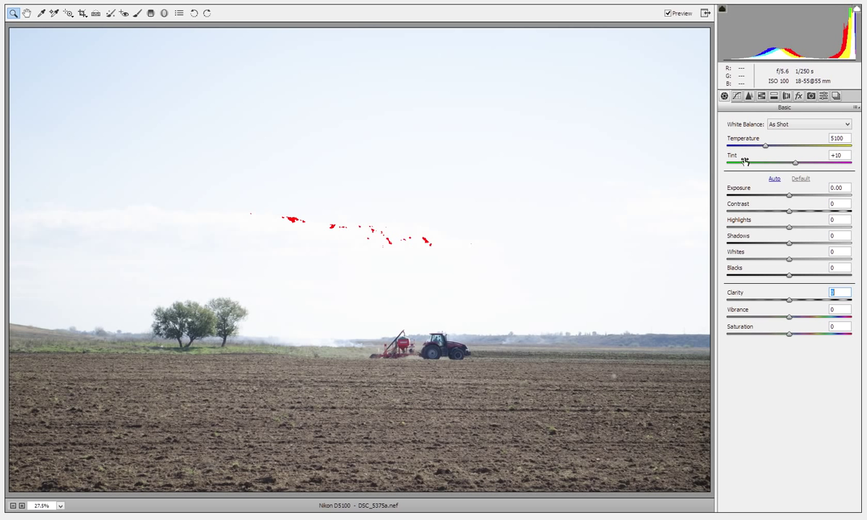
In the Basic panel, set Clarity +31, Exposure +0.10, Contrast +20 and Vibrance +15
click(837, 138)
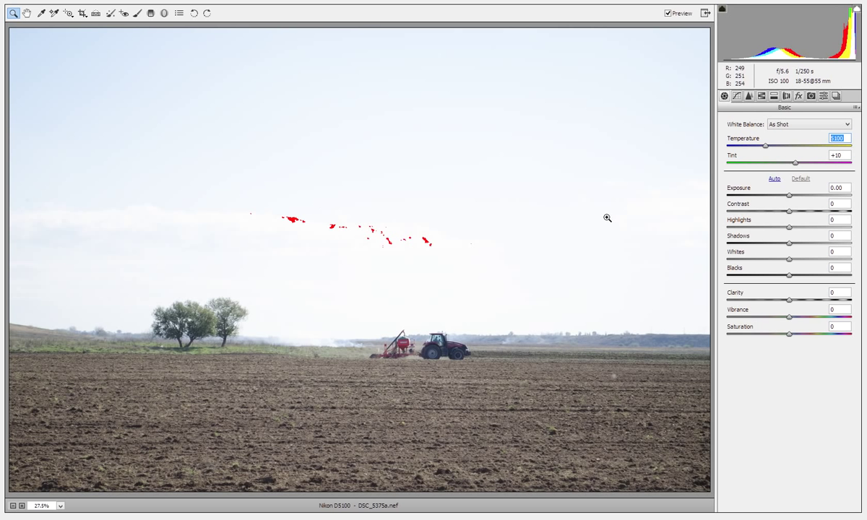
drag(790, 300, 808, 300)
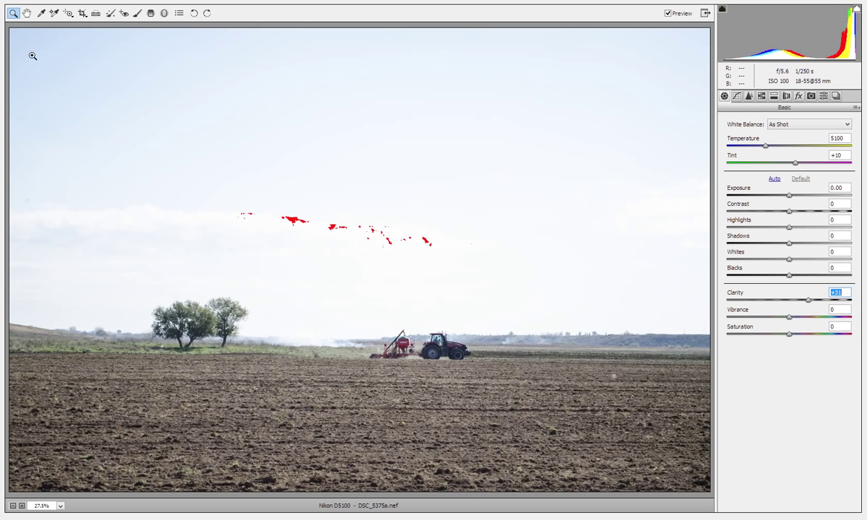
drag(789, 195, 755, 199)
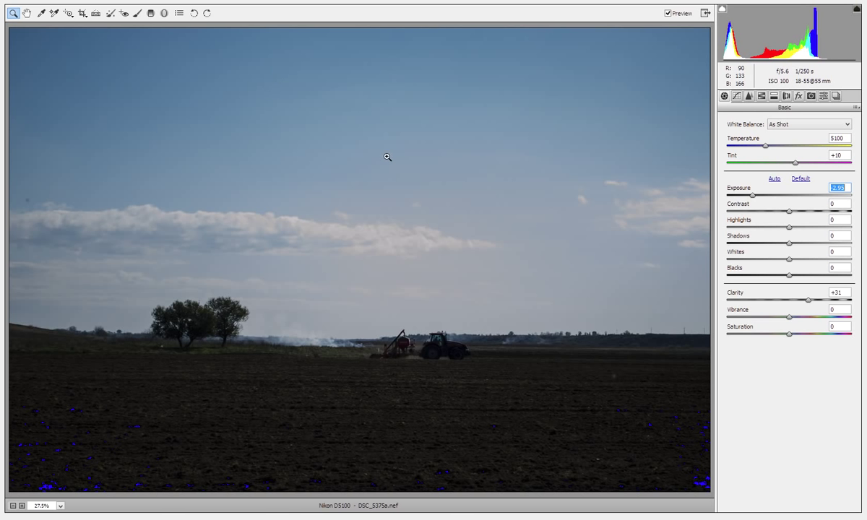
drag(752, 196, 801, 195)
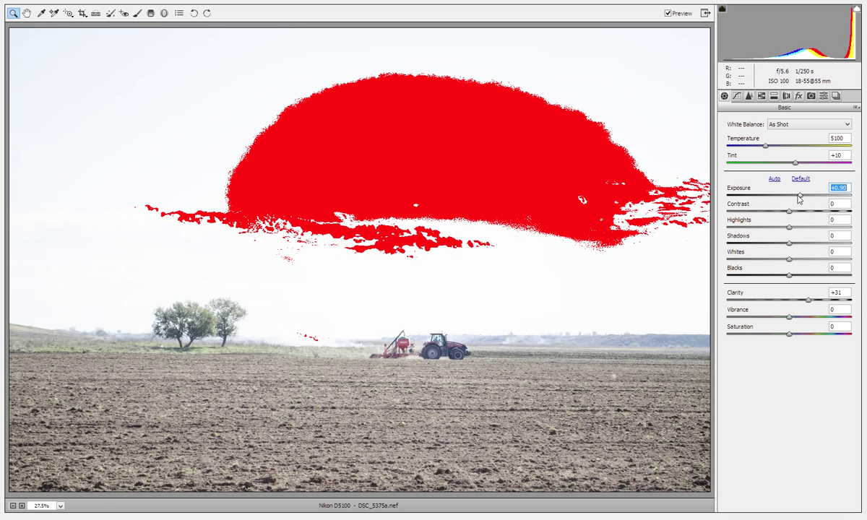
drag(800, 197, 795, 199)
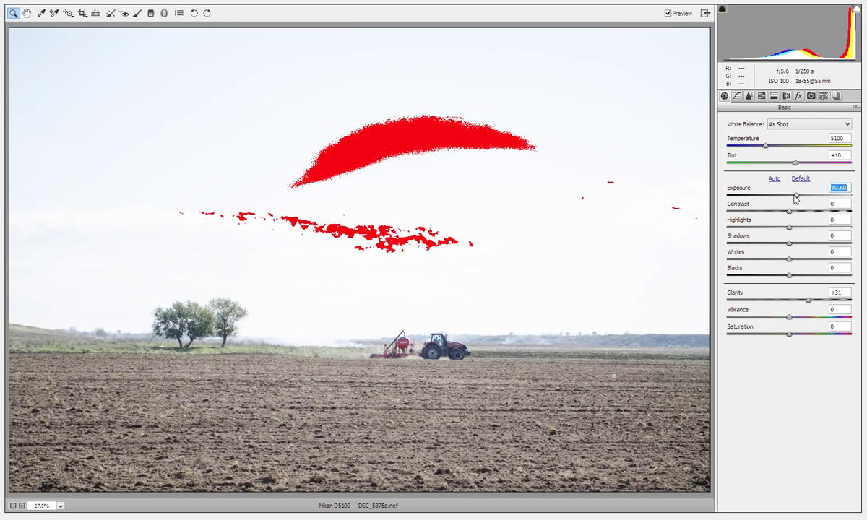
key(Down)
key(Down)
key(Down)
key(Down)
key(Down)
key(Down)
key(Down)
drag(790, 211, 802, 213)
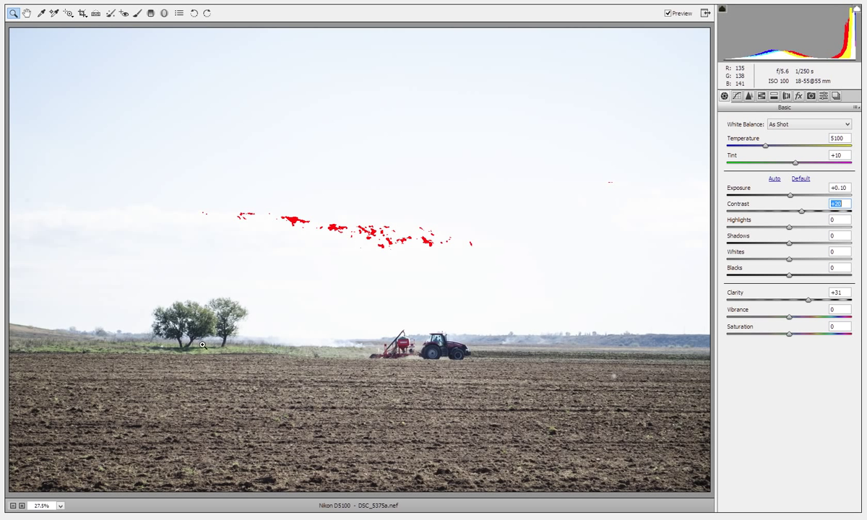
click(789, 317)
drag(789, 318, 798, 318)
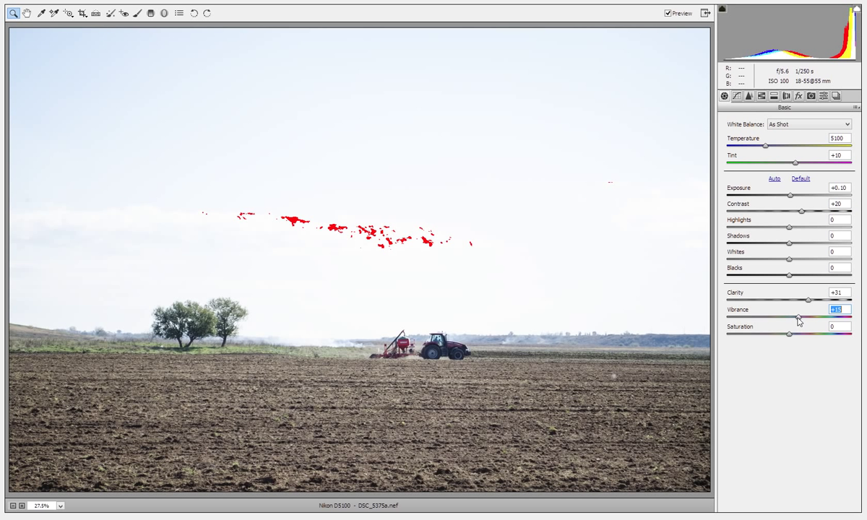
Lower the tone curve Darks to -11
click(736, 96)
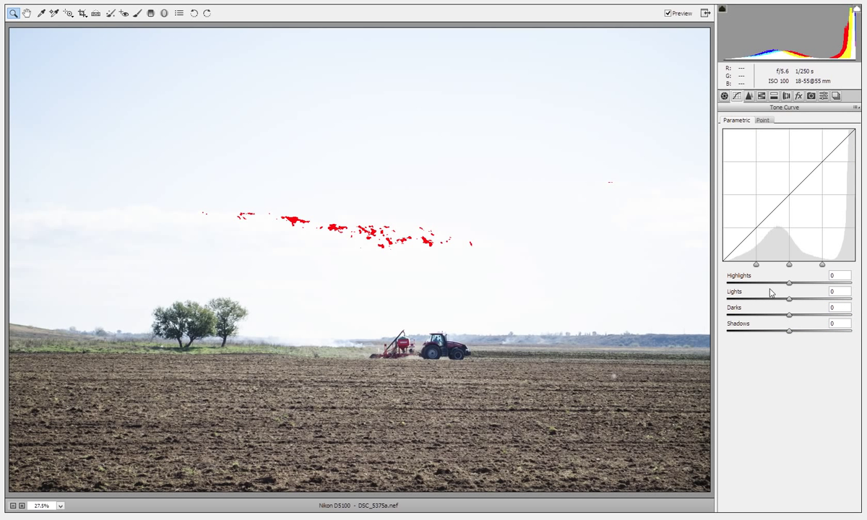
drag(779, 317, 783, 316)
click(780, 331)
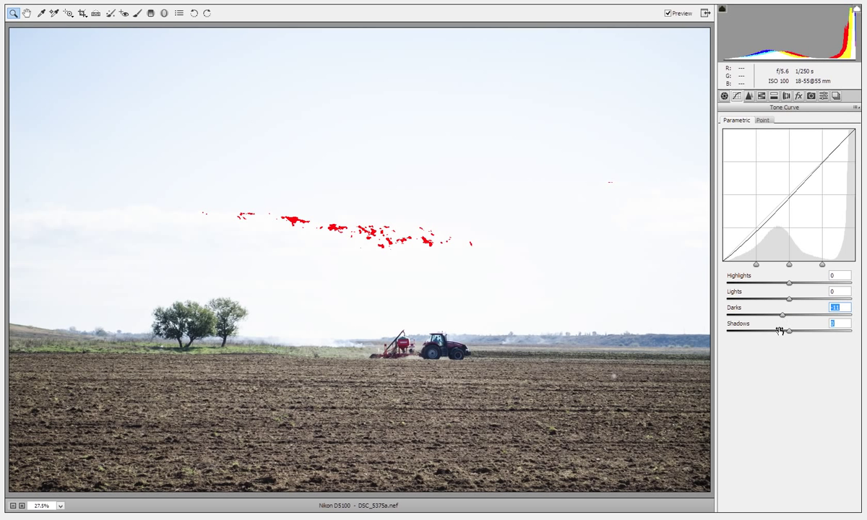
Set sharpening to Radius 1.4, Detail 39, Masking 85, with Luminance noise reduction 5
click(749, 96)
drag(734, 187, 833, 189)
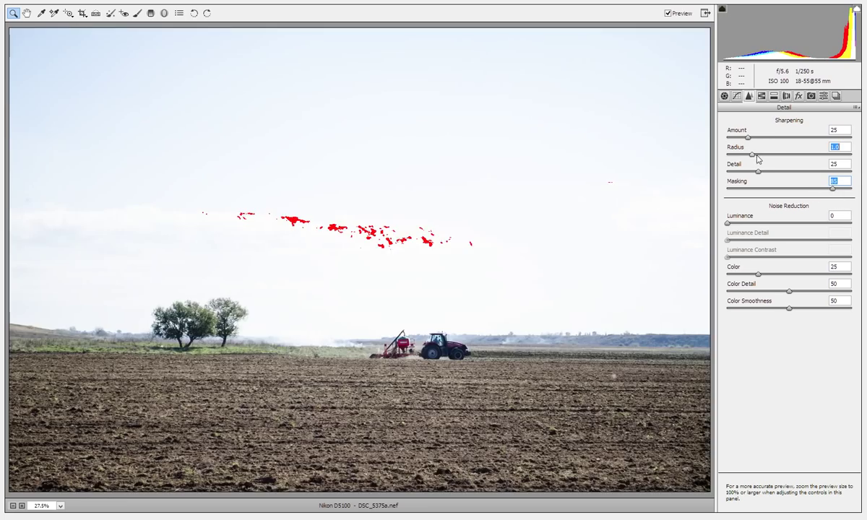
mouse_move(757, 156)
mouse_down()
mouse_move(767, 155)
mouse_move(768, 176)
mouse_up()
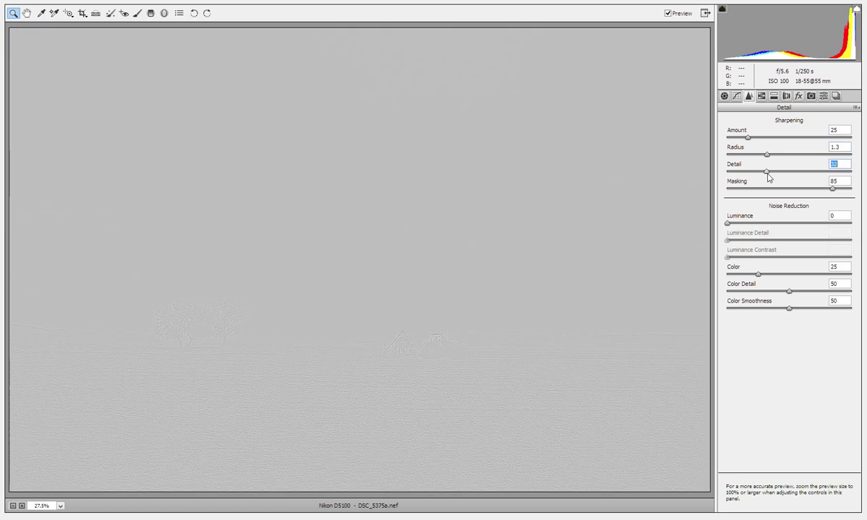
drag(769, 158, 772, 173)
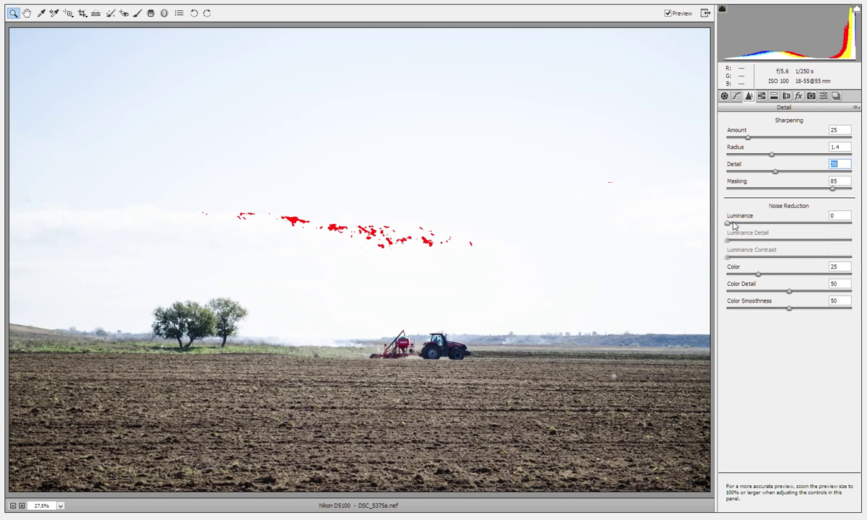
click(733, 223)
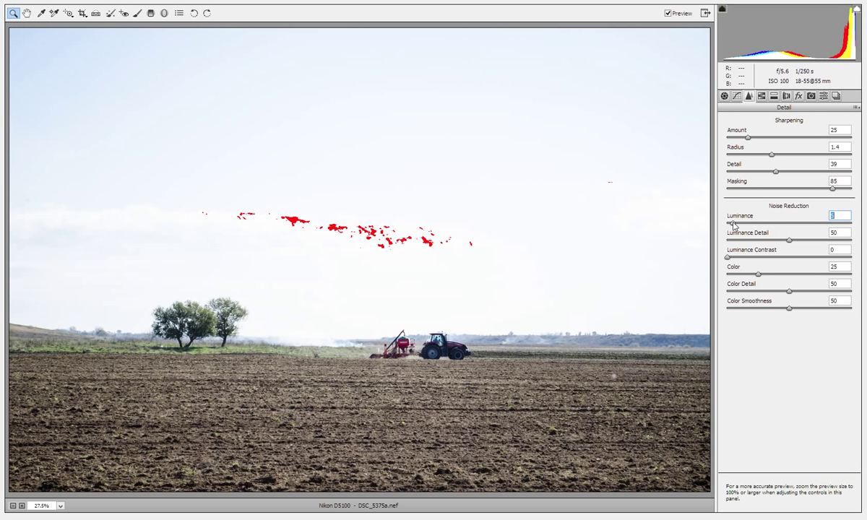
mouse_move(739, 239)
mouse_down()
mouse_move(769, 243)
mouse_move(737, 242)
mouse_up()
Boost HSL saturation to Yellows +13, Greens +78 and Aquas +35
click(760, 97)
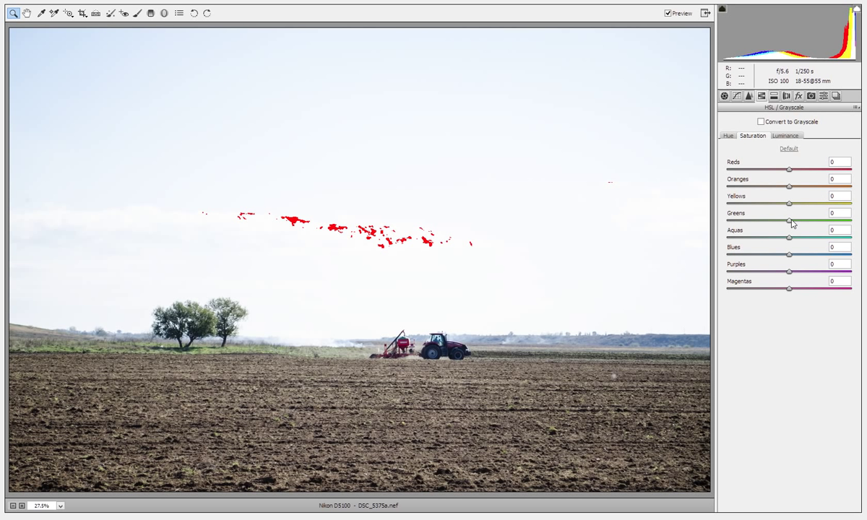
drag(792, 224, 839, 227)
drag(789, 204, 798, 207)
drag(789, 237, 810, 241)
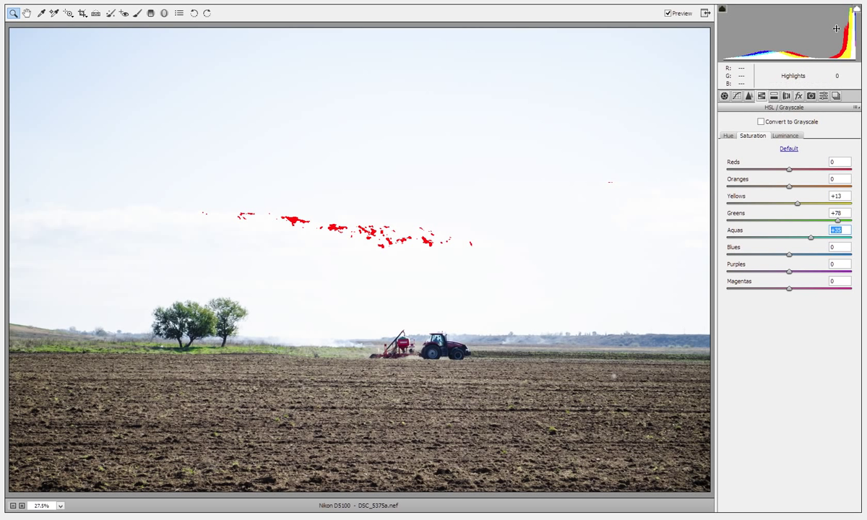
click(786, 96)
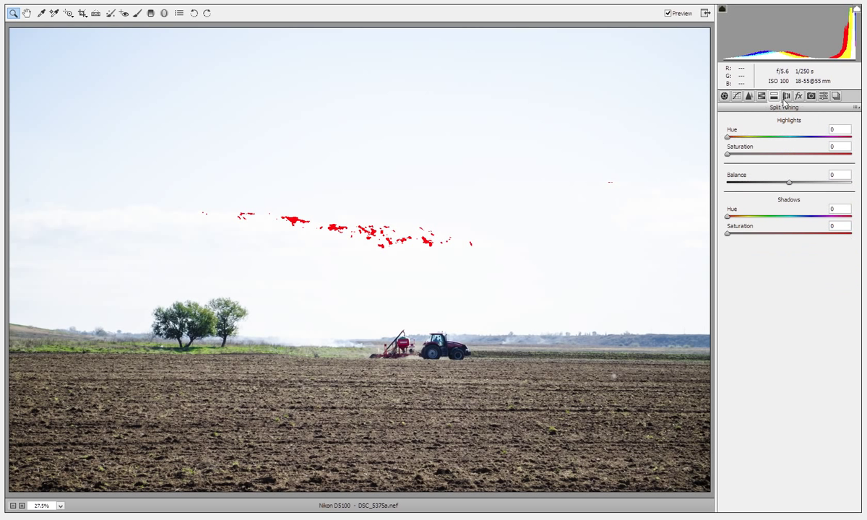
click(760, 98)
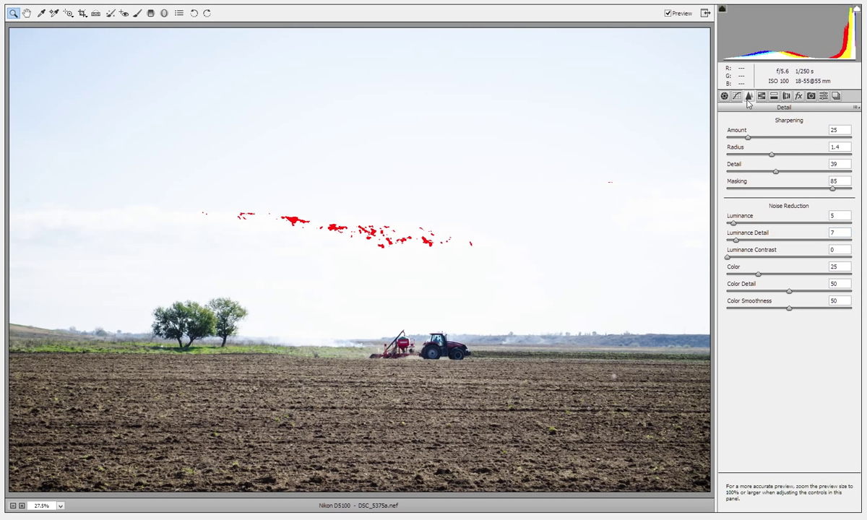
click(725, 96)
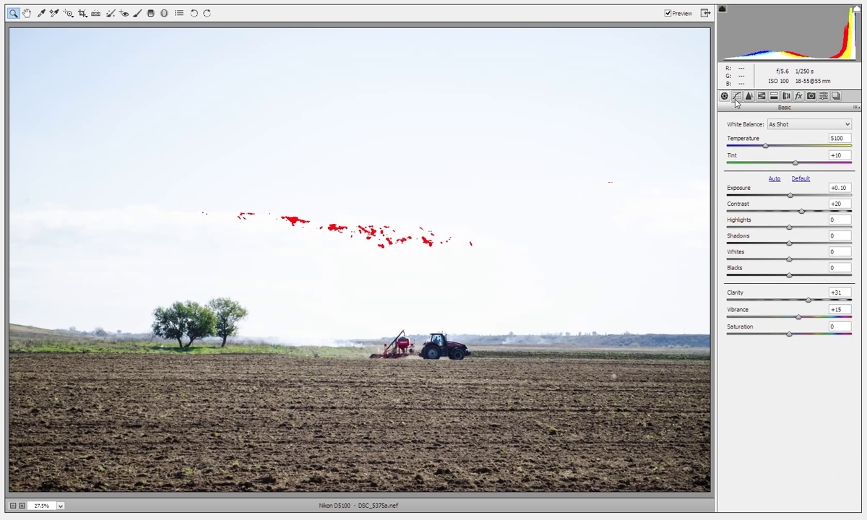
Brush a local adjustment over the horizon haze, setting Exposure -0.35 and lowering Shadows
click(137, 13)
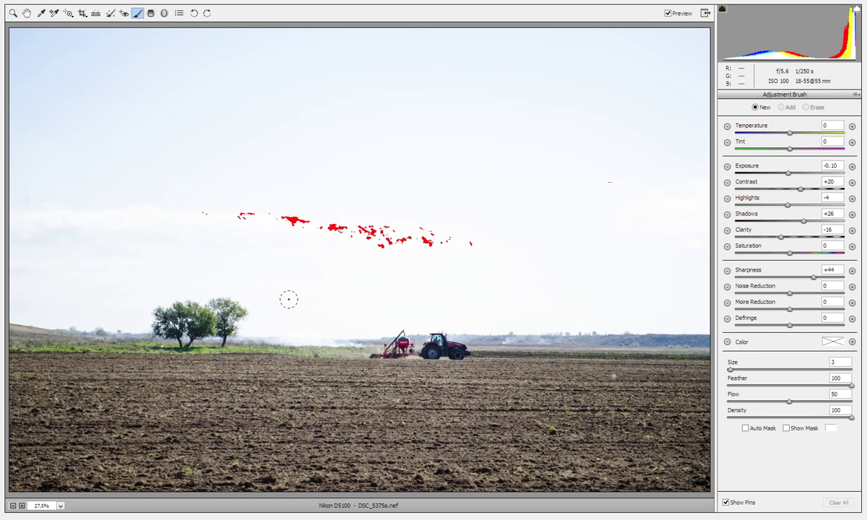
drag(347, 333, 239, 322)
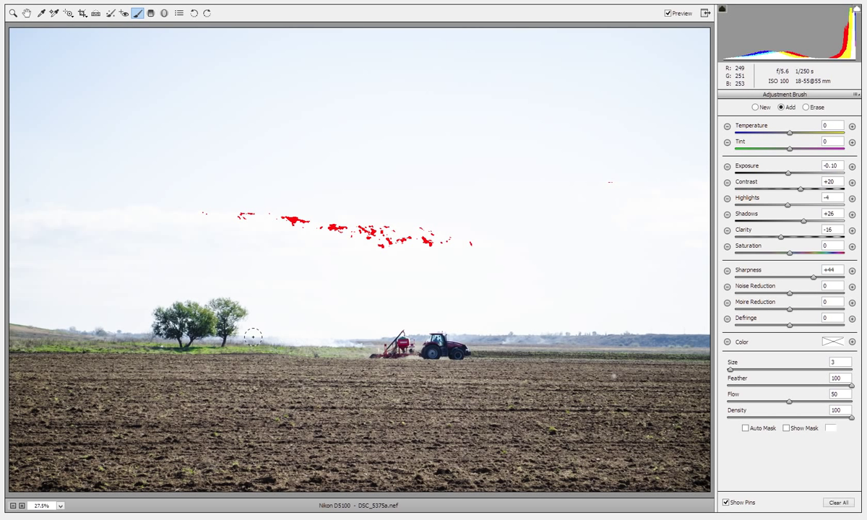
mouse_move(788, 173)
mouse_down()
mouse_move(768, 174)
mouse_move(784, 175)
mouse_move(770, 206)
mouse_move(786, 190)
mouse_up()
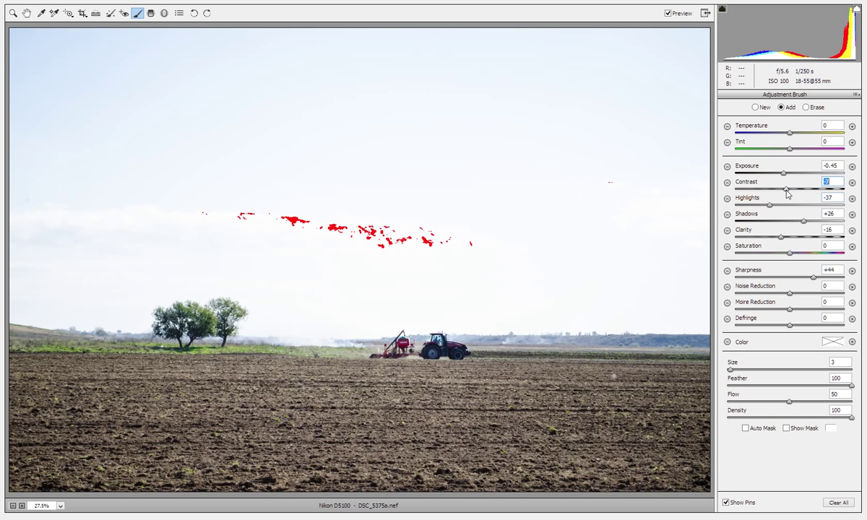
drag(790, 229, 786, 237)
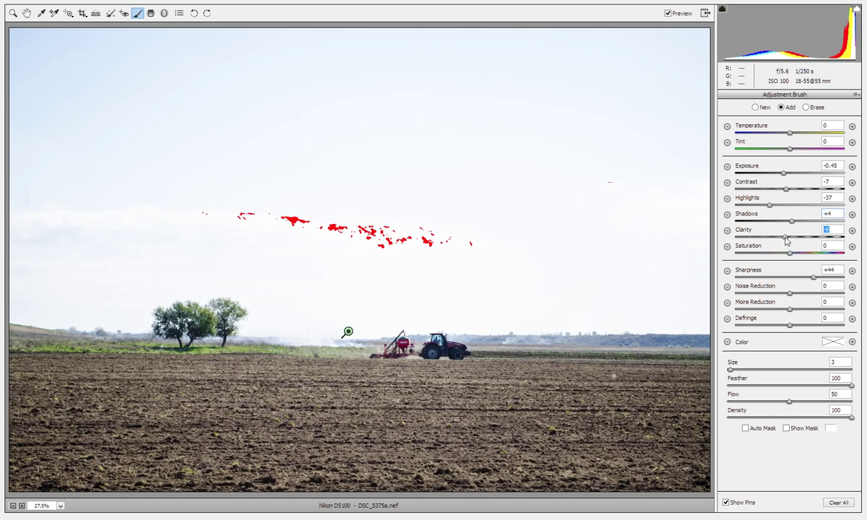
mouse_move(783, 173)
mouse_down()
mouse_move(773, 173)
mouse_move(784, 173)
mouse_up()
drag(769, 205, 765, 205)
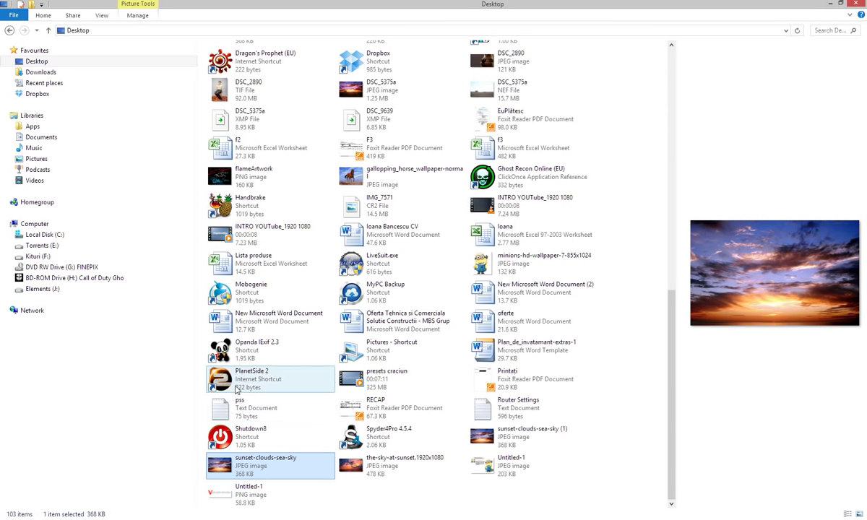
Drag sunset-clouds-sea-sky.jpg from Explorer onto the tractor photo in Photoshop
mouse_move(216, 463)
mouse_down()
mouse_move(343, 505)
mouse_move(317, 245)
mouse_up()
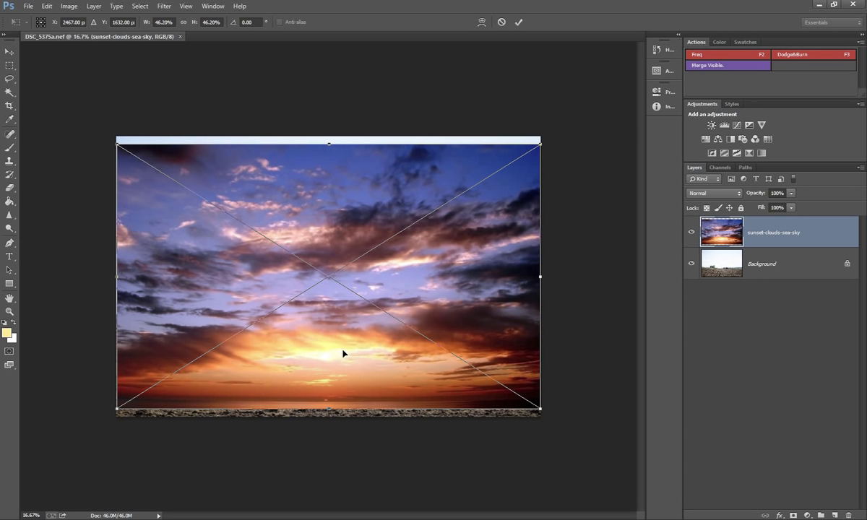
Move the placed sky up, stretch it slightly wider, and preview it in Multiply
drag(343, 315, 336, 277)
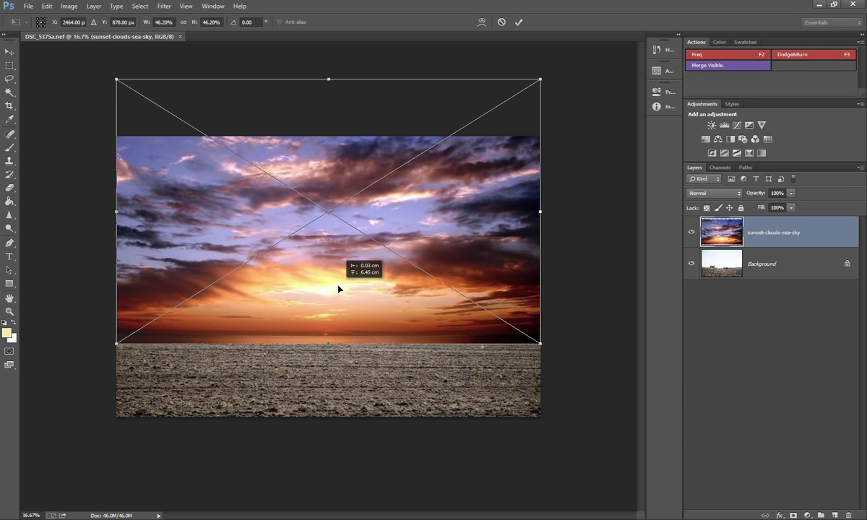
drag(336, 277, 341, 294)
drag(559, 213, 580, 214)
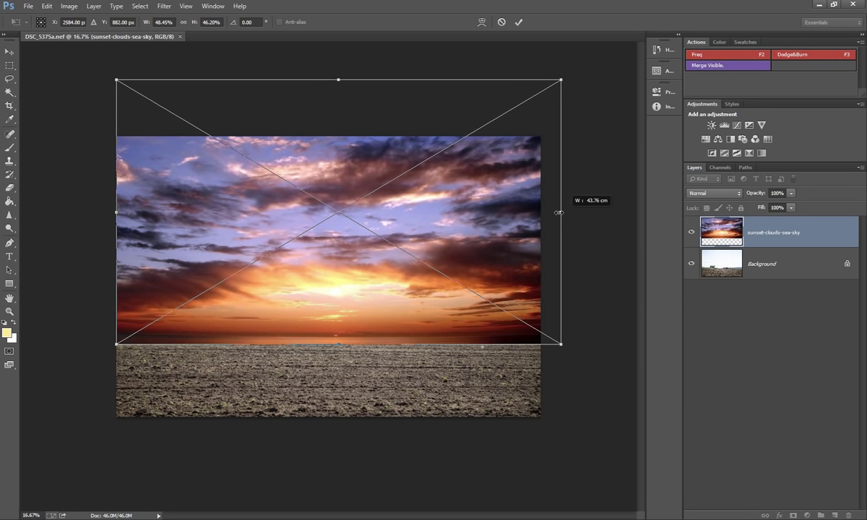
drag(115, 211, 108, 211)
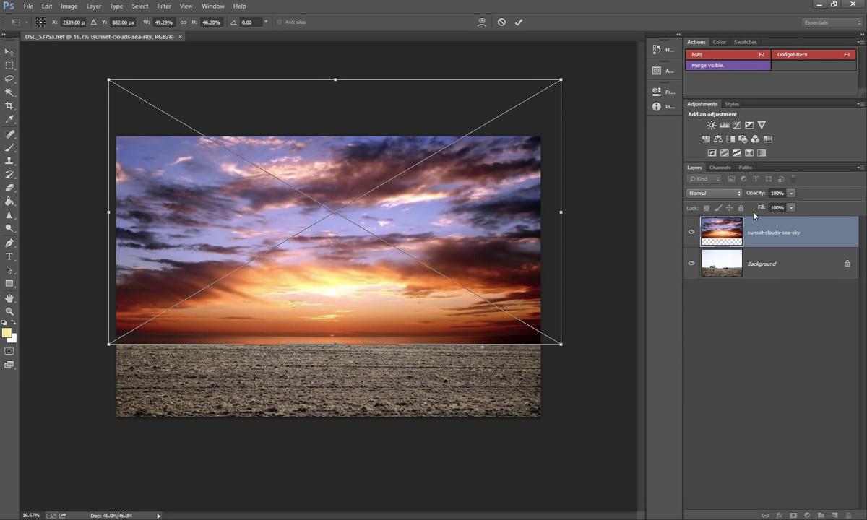
click(714, 193)
click(672, 226)
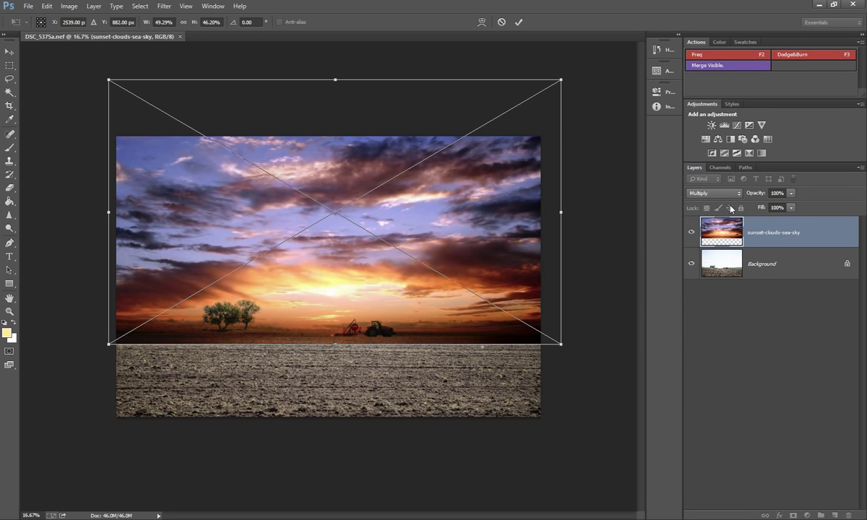
Align the sky's lower edge with the horizon, commit the transform, and restore Normal blending
drag(396, 293, 395, 263)
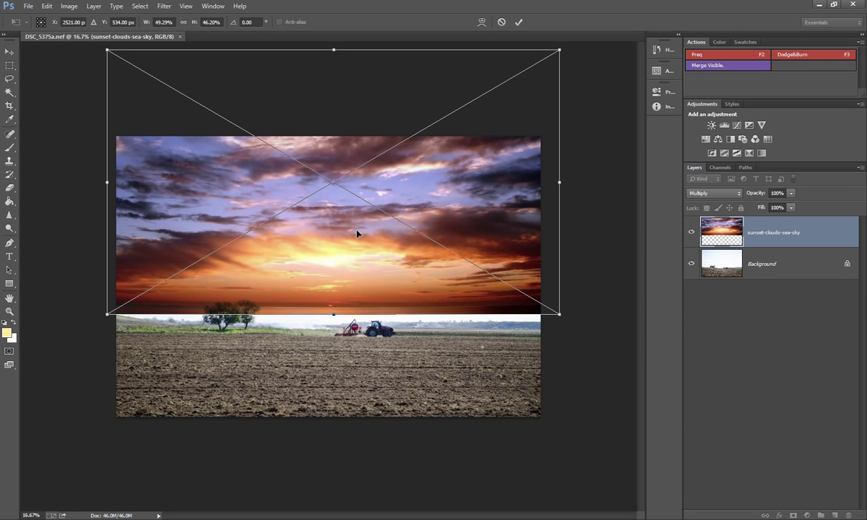
drag(357, 234, 350, 270)
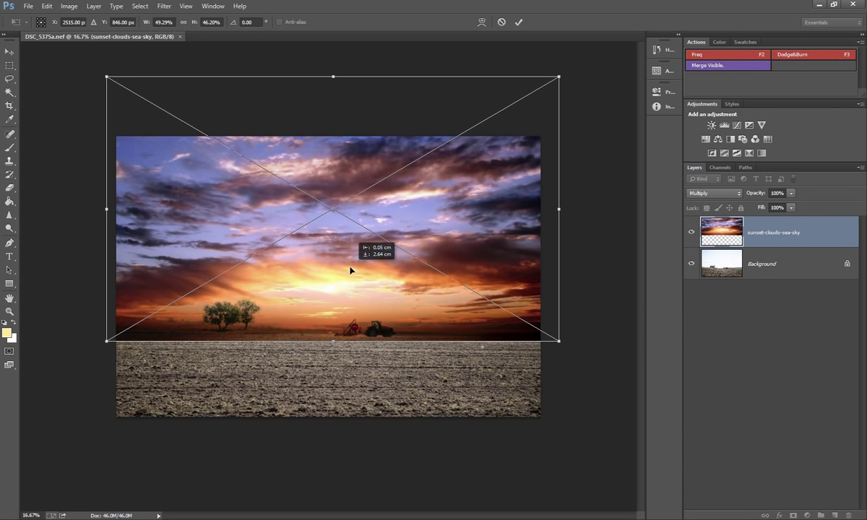
drag(351, 270, 358, 270)
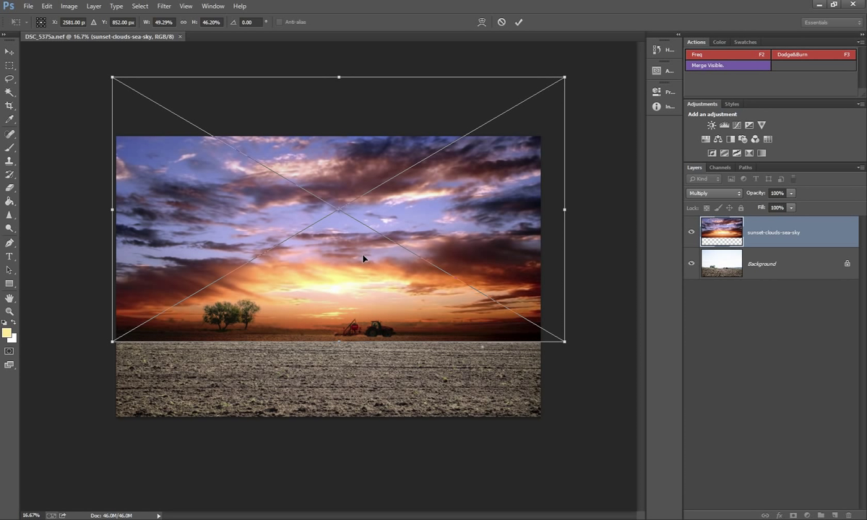
key(b)
key(Return)
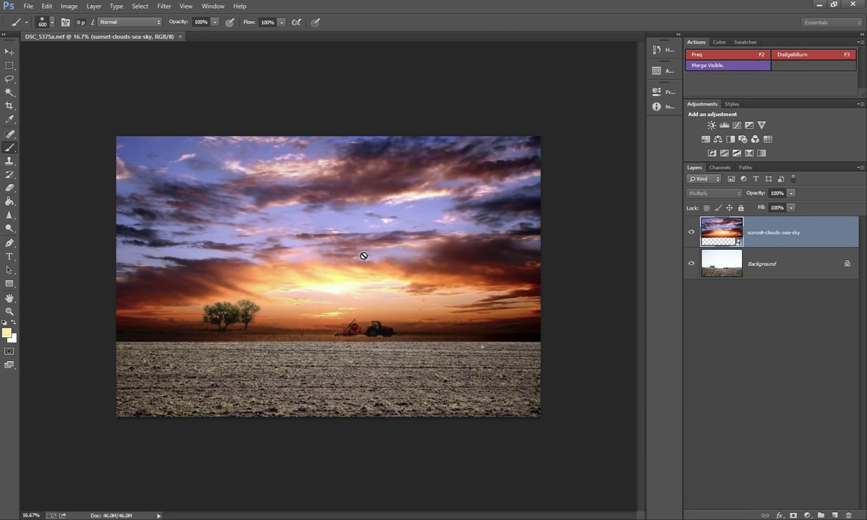
click(713, 194)
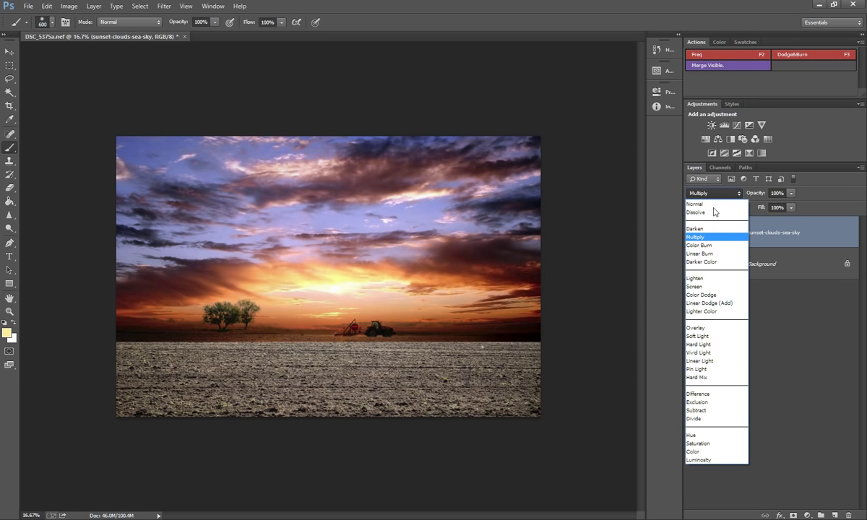
click(712, 203)
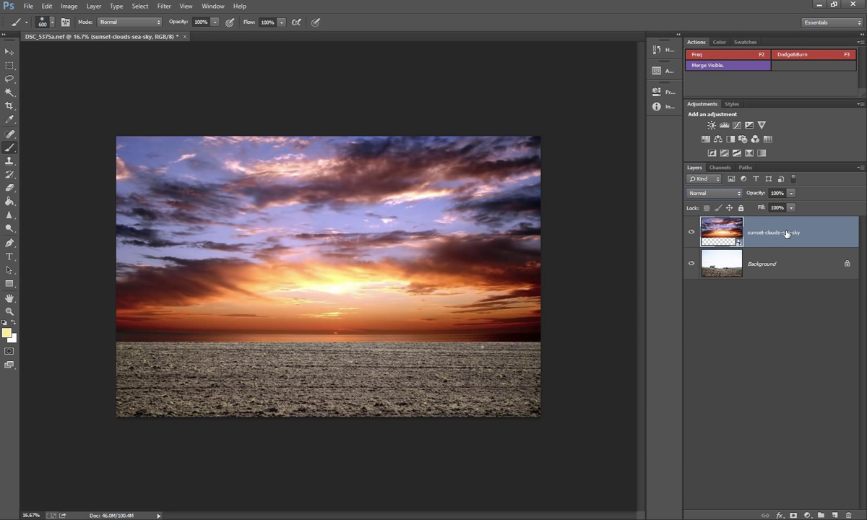
Add a layer mask to the sky layer and set a soft 0%-hardness brush
click(794, 515)
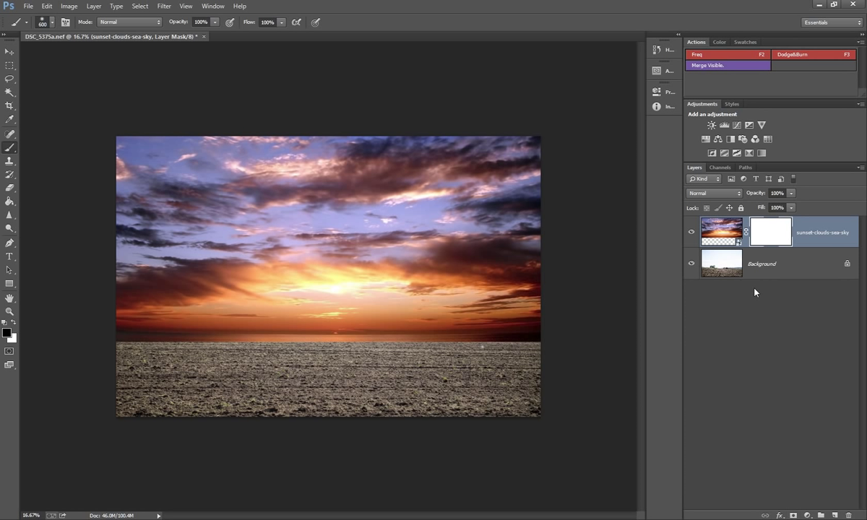
click(52, 23)
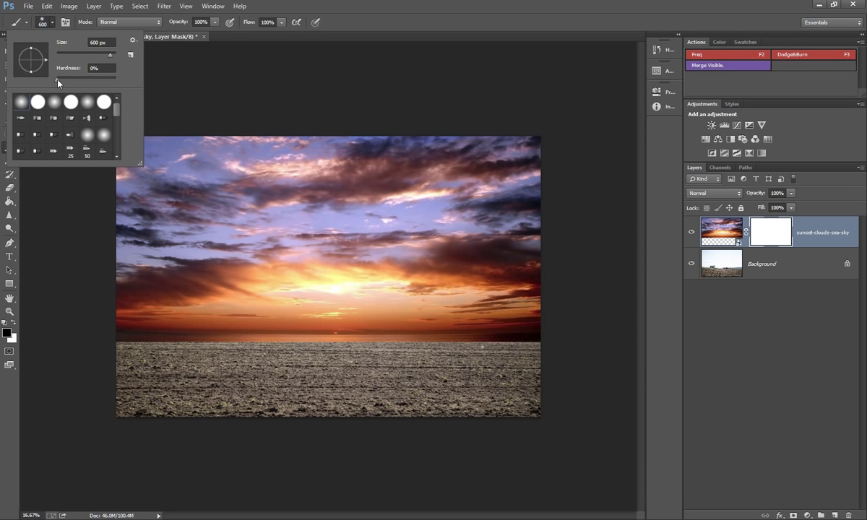
click(52, 80)
key(Return)
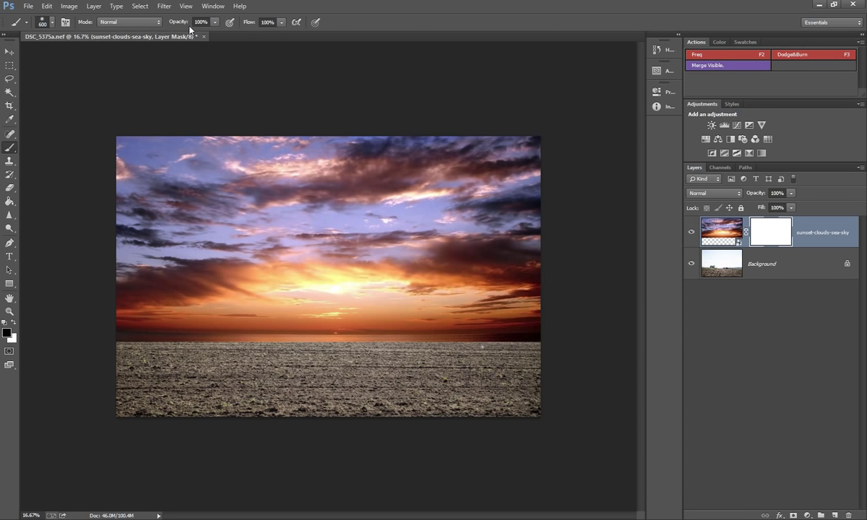
click(212, 23)
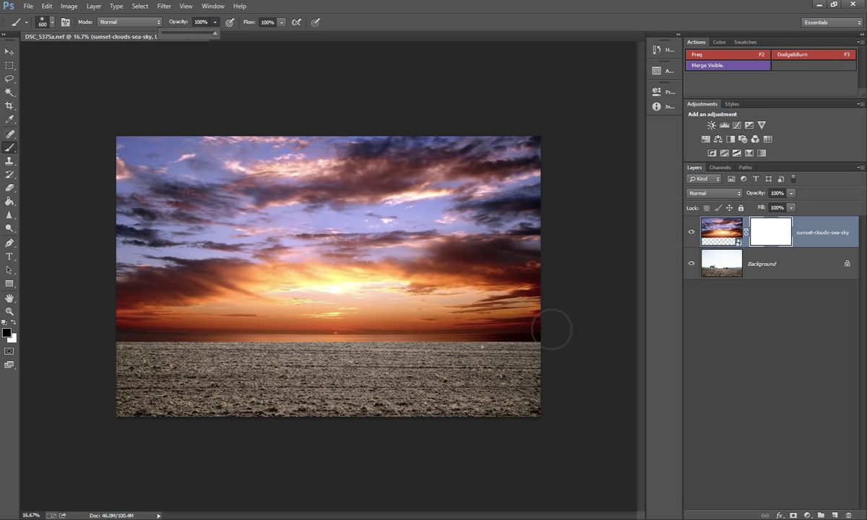
Paint black on the mask along the horizon to reveal the field, trees and tractor
click(776, 231)
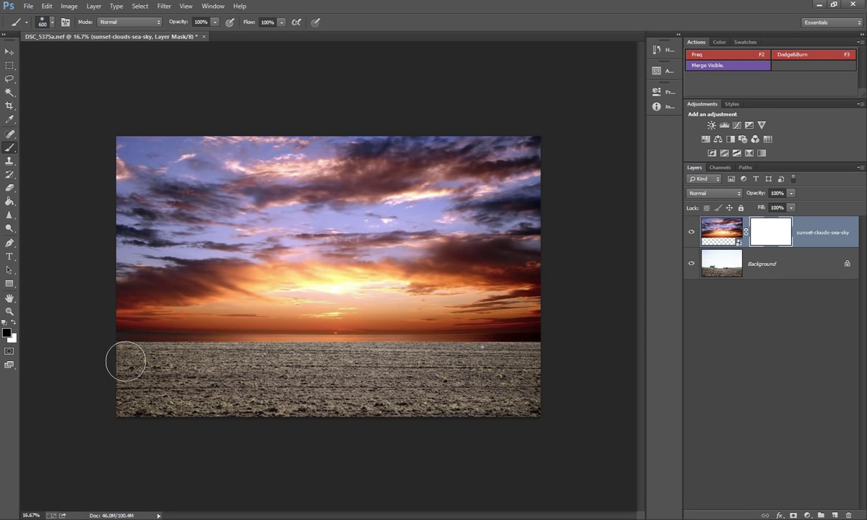
mouse_move(110, 355)
mouse_down()
mouse_move(186, 363)
mouse_move(349, 357)
mouse_move(233, 343)
mouse_move(257, 342)
mouse_move(433, 366)
mouse_move(300, 366)
mouse_move(474, 362)
mouse_up()
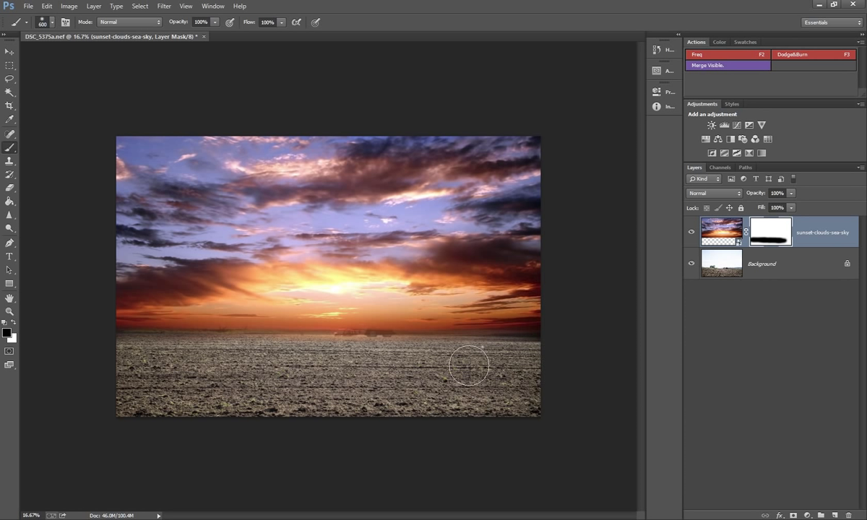
mouse_move(260, 363)
mouse_down()
mouse_move(478, 363)
mouse_move(173, 369)
mouse_move(550, 357)
mouse_move(117, 360)
mouse_move(546, 355)
mouse_up()
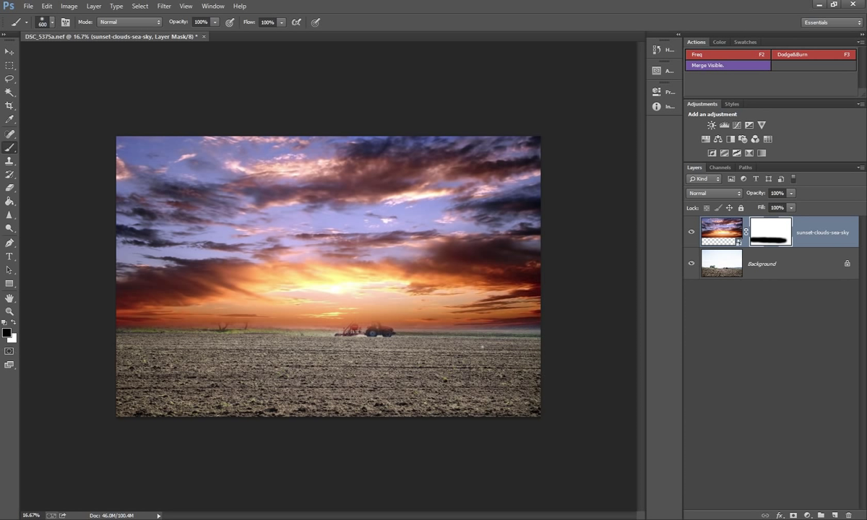
click(737, 253)
Duplicate the Background as 'Cadru Tractor' and move it above the sky layer
right_click(800, 271)
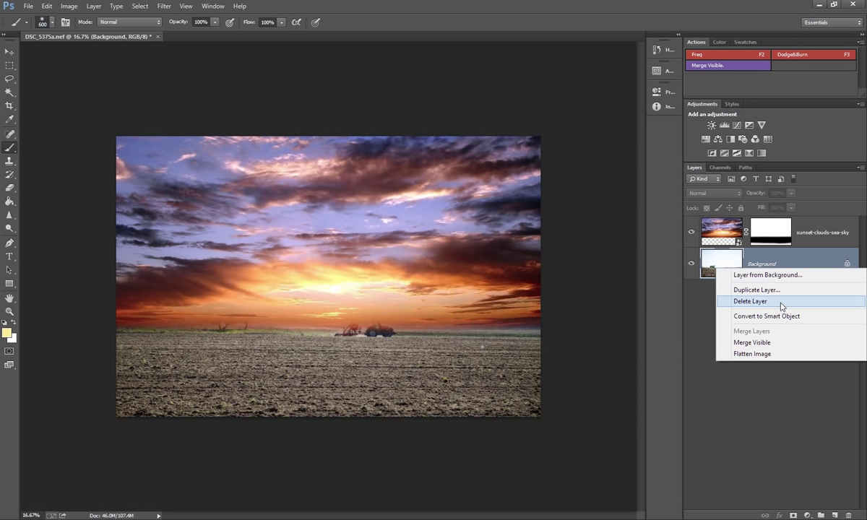
right_click(801, 266)
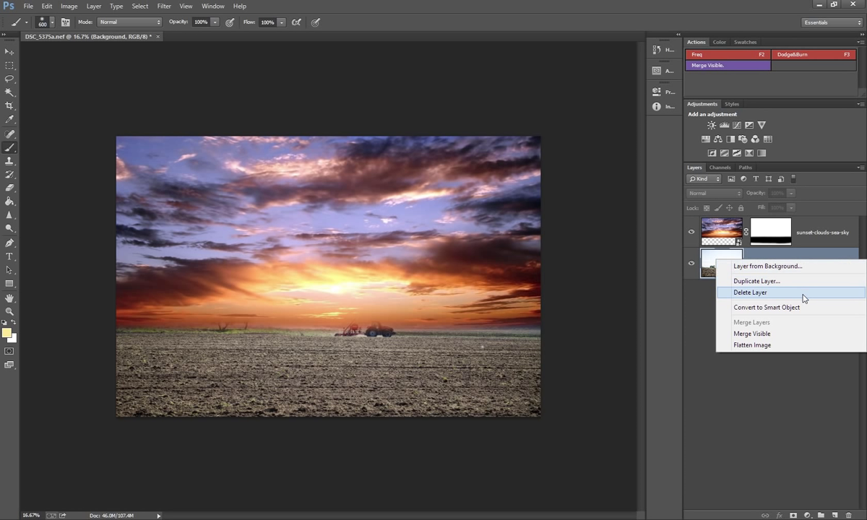
click(750, 281)
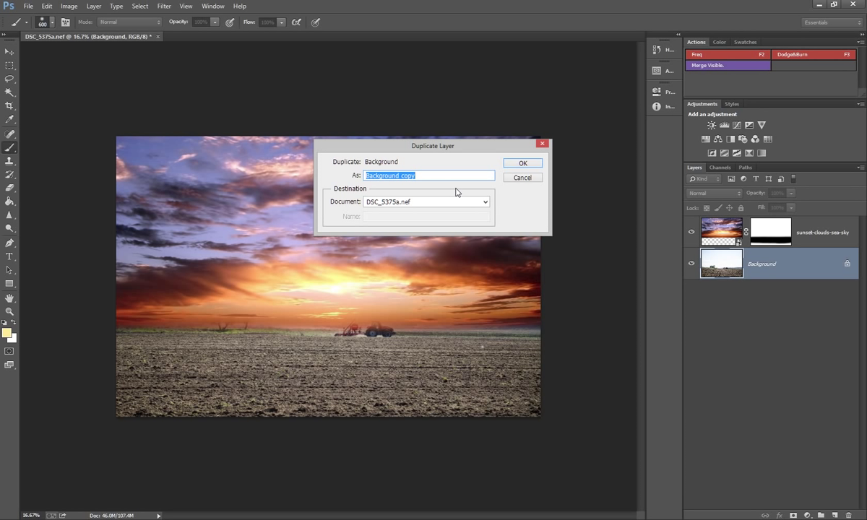
text(Cadru Tractor)
key(Return)
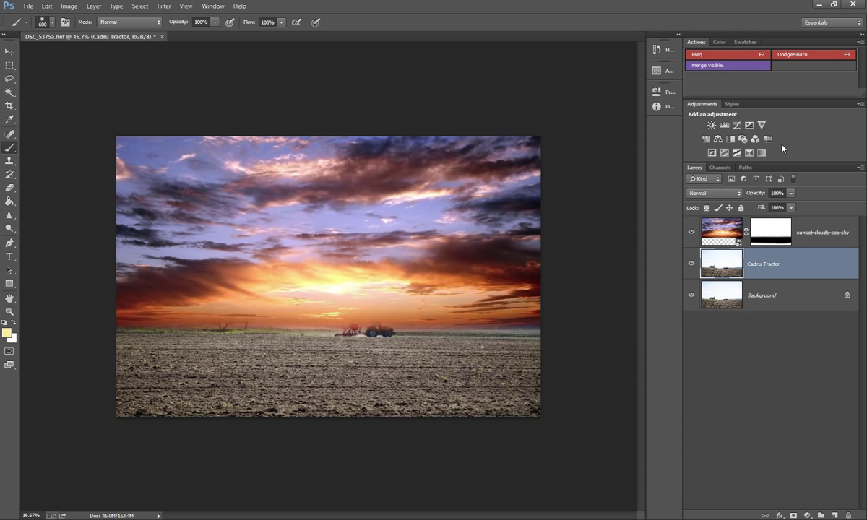
drag(757, 256, 757, 211)
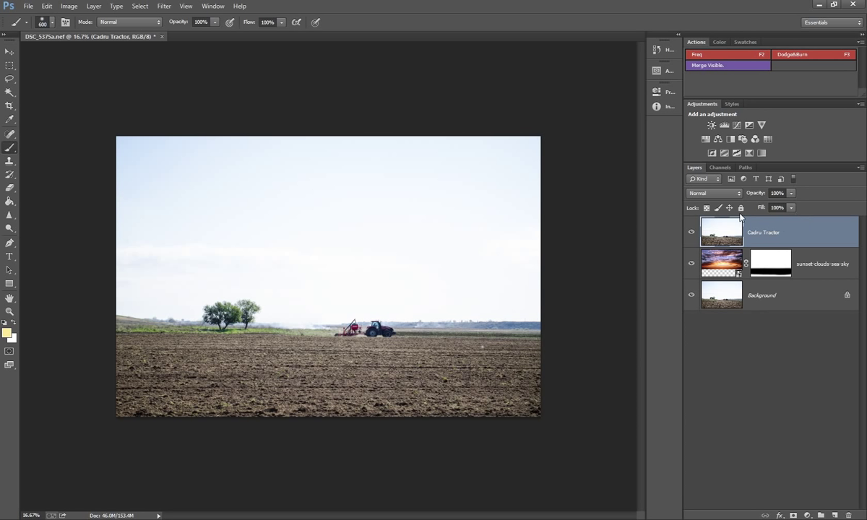
Blend Cadru Tractor in Multiply over the sunset sky, then bring up the new adjustment layer list
click(726, 195)
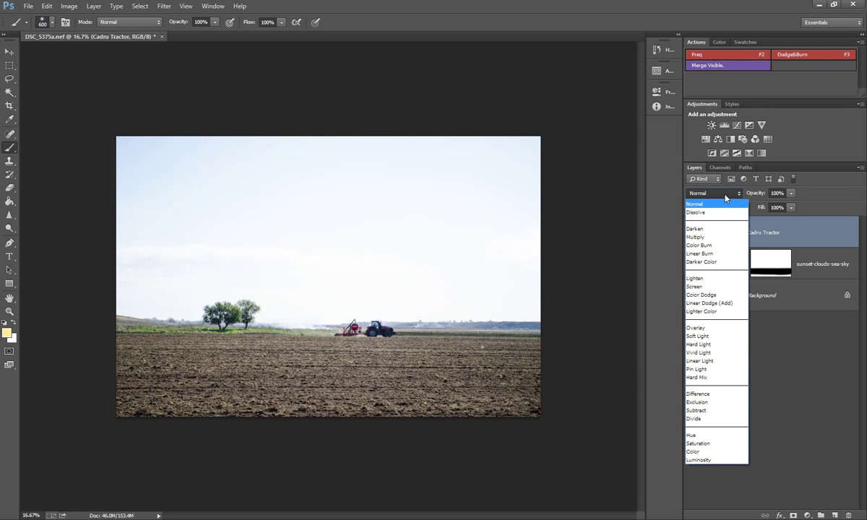
click(696, 237)
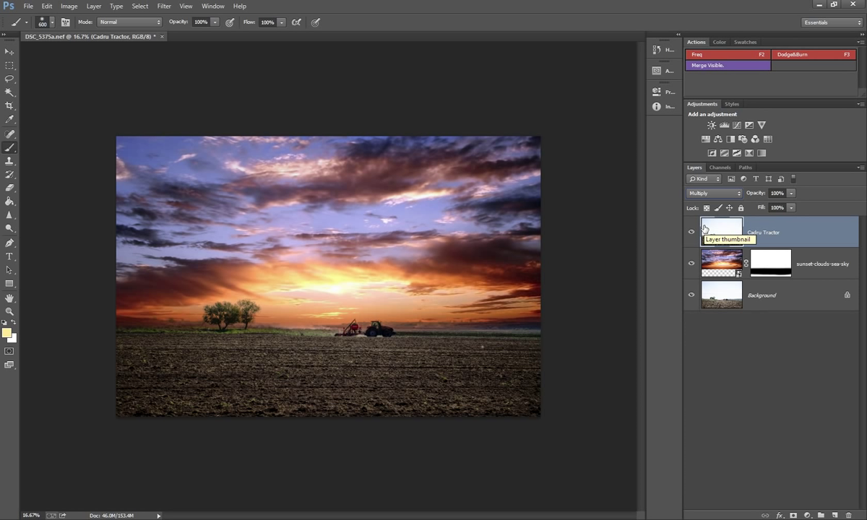
alt+click(692, 294)
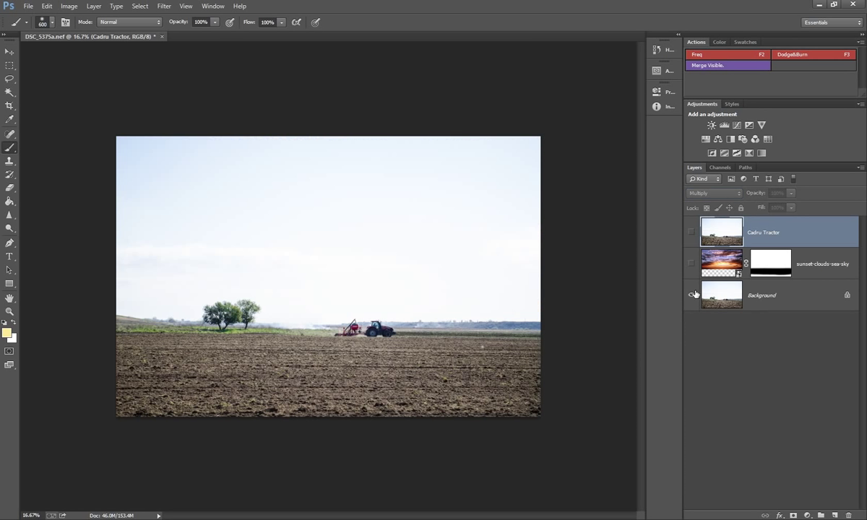
alt+click(692, 295)
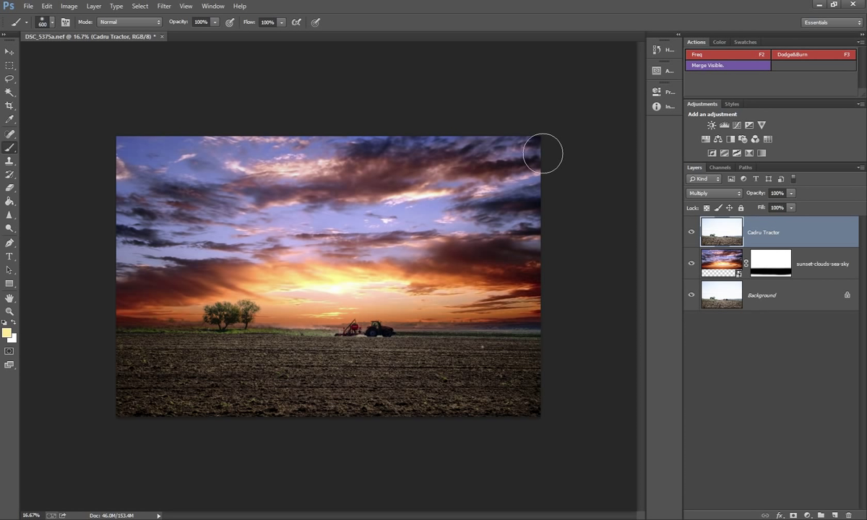
click(808, 515)
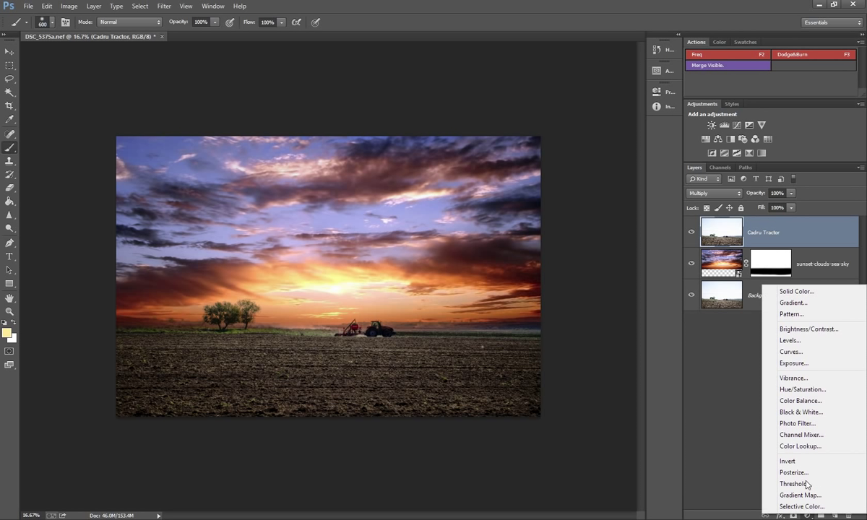
Add a Black & White adjustment layer over the composite, then hide it to compare
click(801, 412)
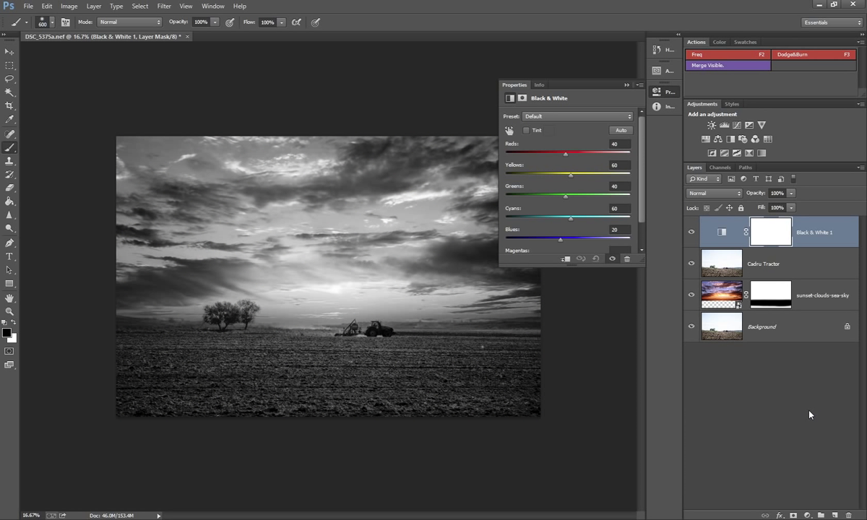
double_click(589, 82)
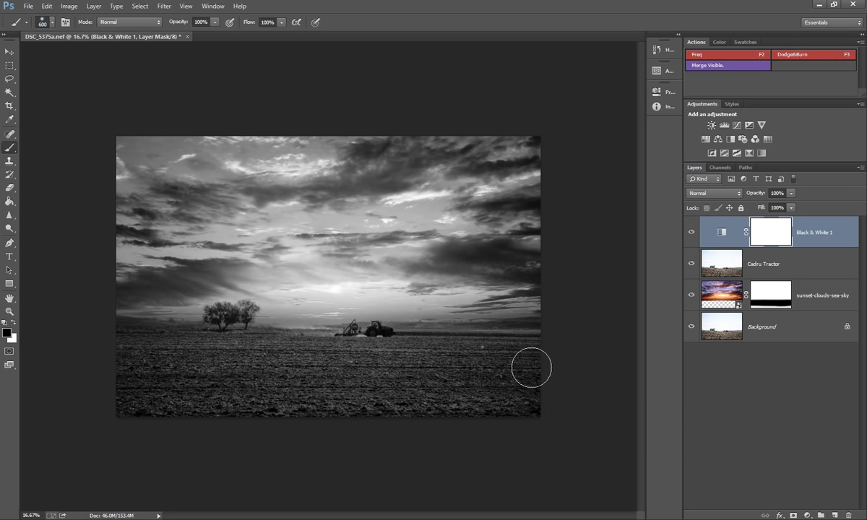
click(800, 273)
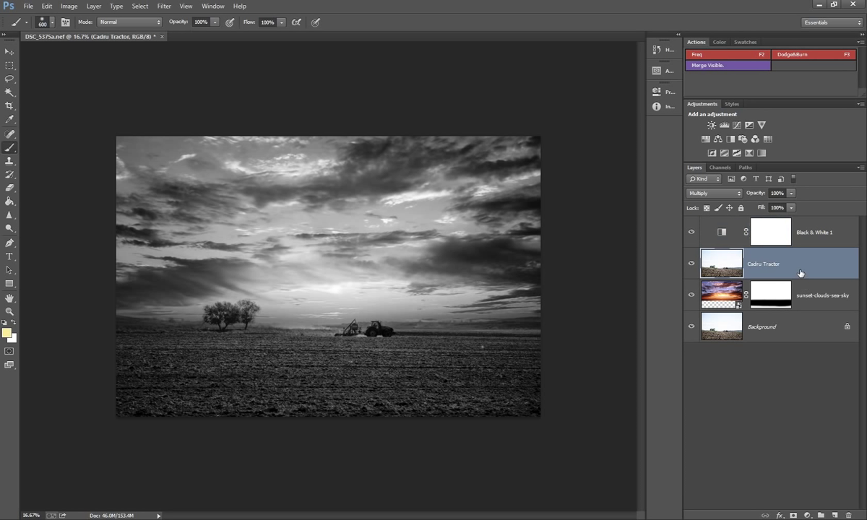
click(691, 233)
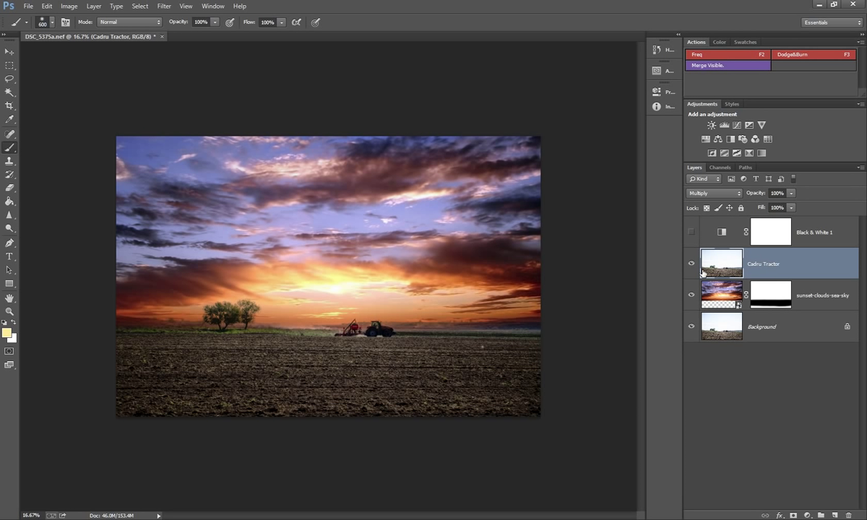
Compare Cadru Tractor in Normal and Multiply blending with Black & White shown, ending on Multiply
click(722, 193)
click(733, 200)
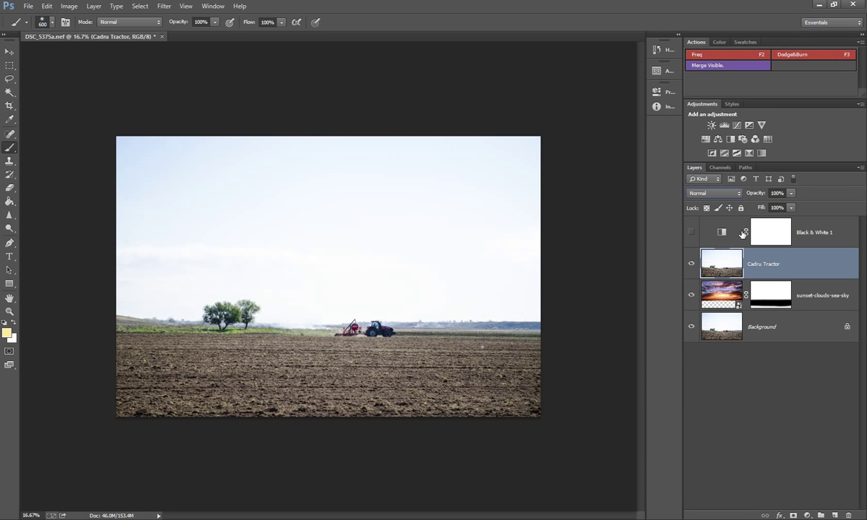
click(691, 231)
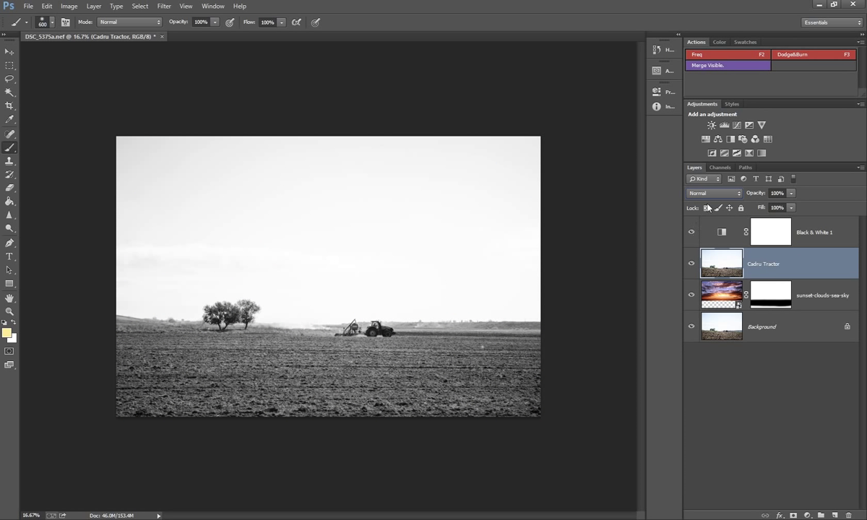
click(714, 193)
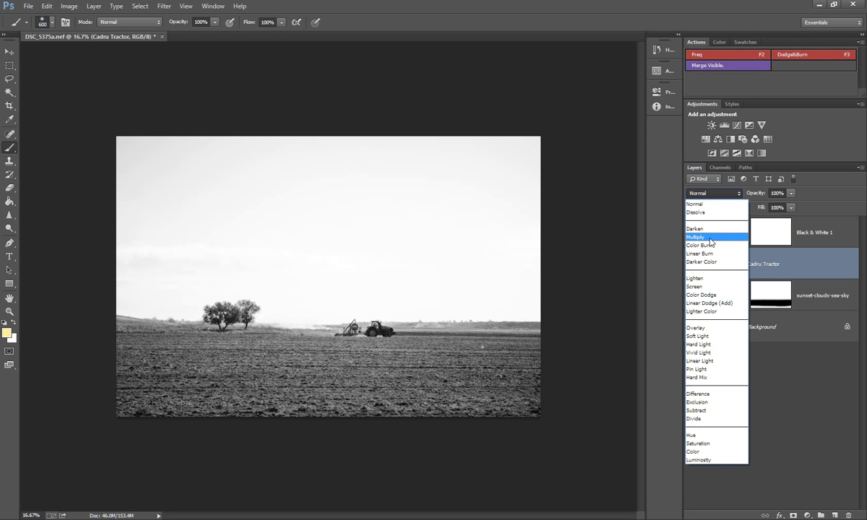
click(711, 237)
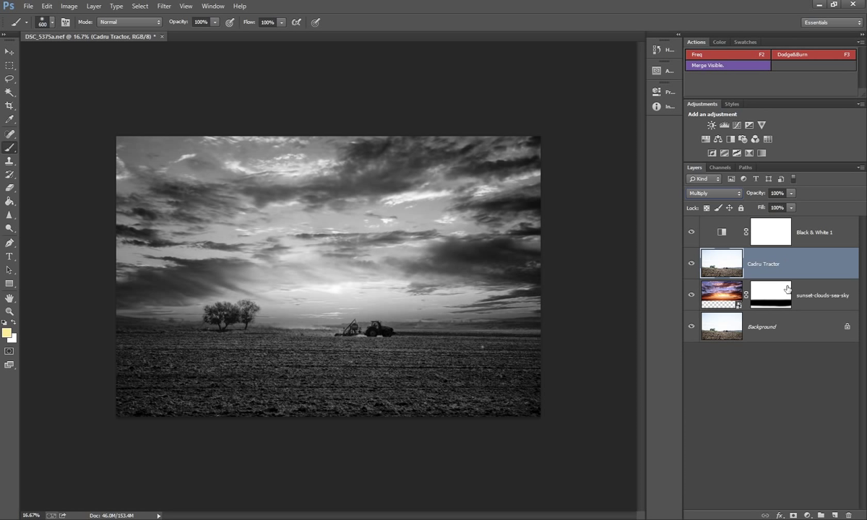
click(808, 515)
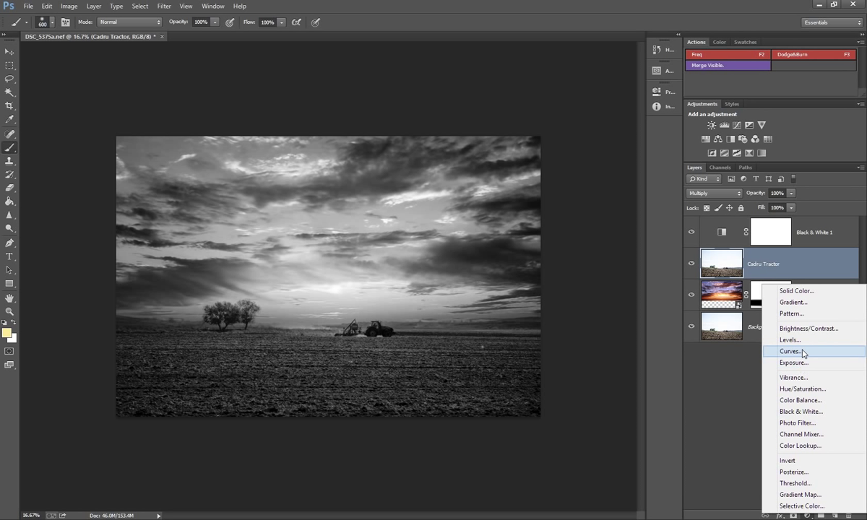
Add a Curves adjustment layer and raise the curve to brighten the image
click(803, 352)
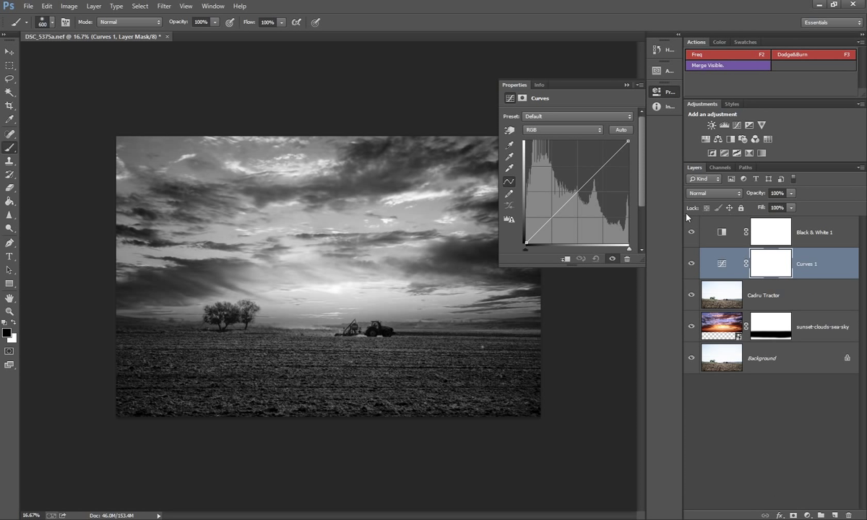
drag(562, 189, 566, 183)
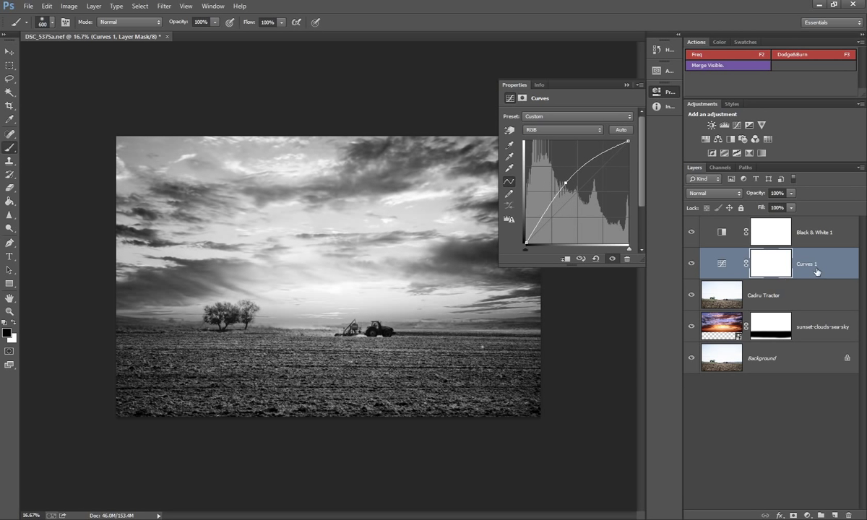
click(727, 268)
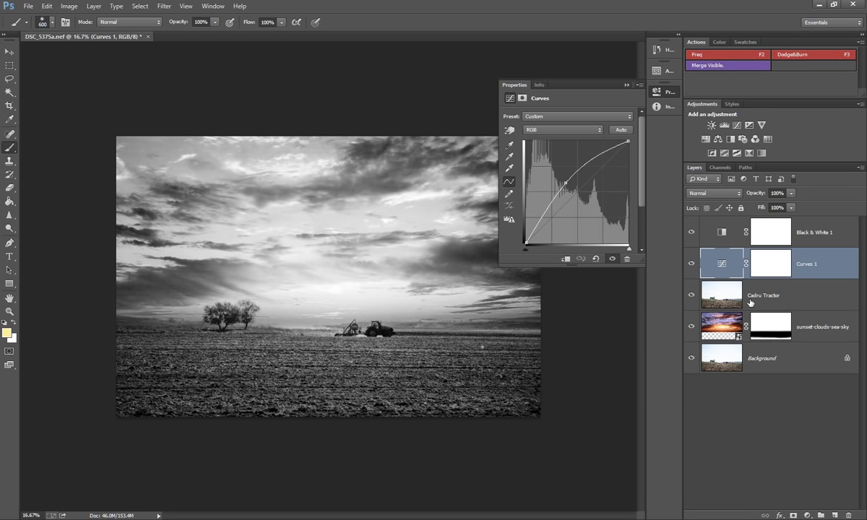
Clip Curves 1 to Cadru Tractor and steepen its curve to brighten the tractor further
right_click(828, 269)
right_click(838, 267)
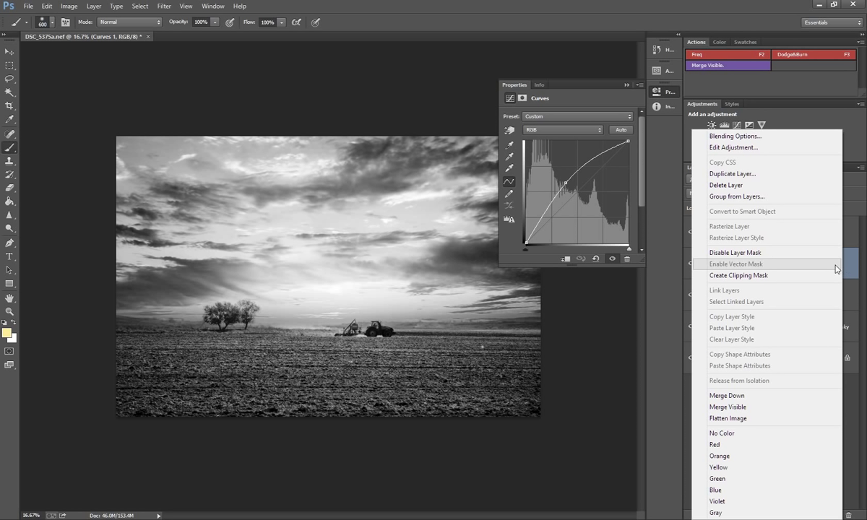
key(Escape)
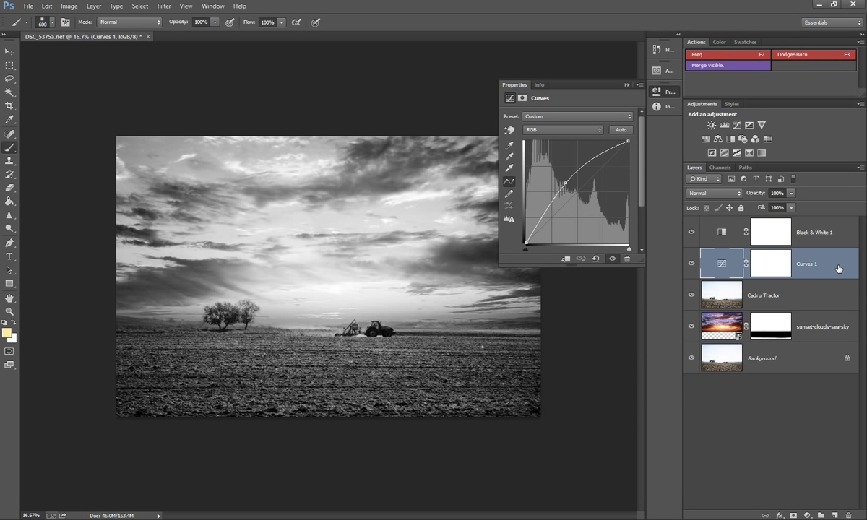
right_click(838, 268)
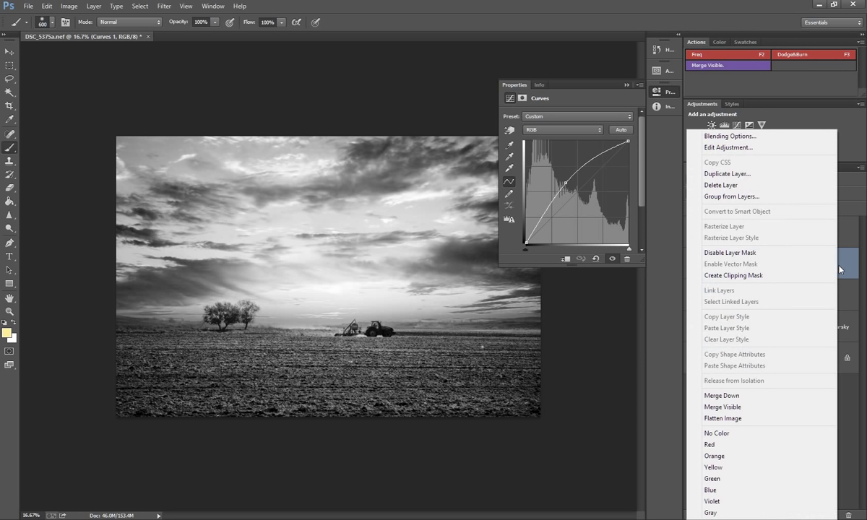
click(797, 277)
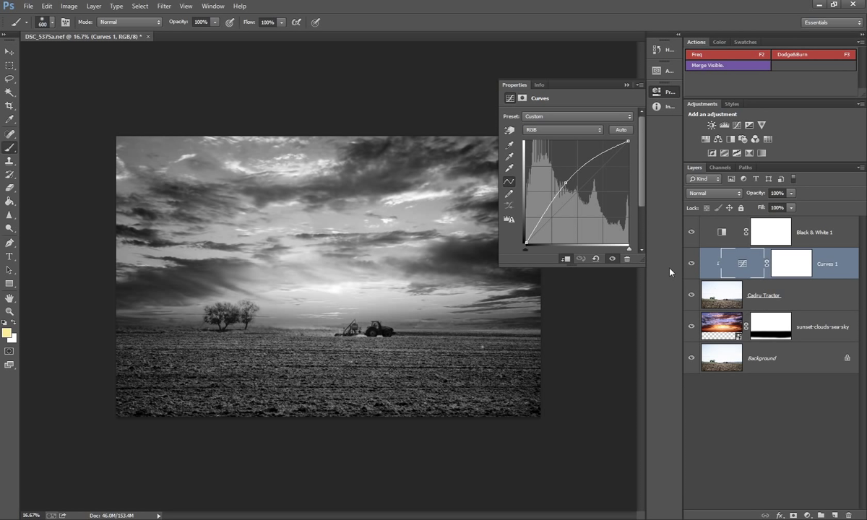
mouse_move(566, 183)
mouse_down()
mouse_move(542, 145)
mouse_move(564, 178)
mouse_move(586, 175)
mouse_move(581, 168)
mouse_up()
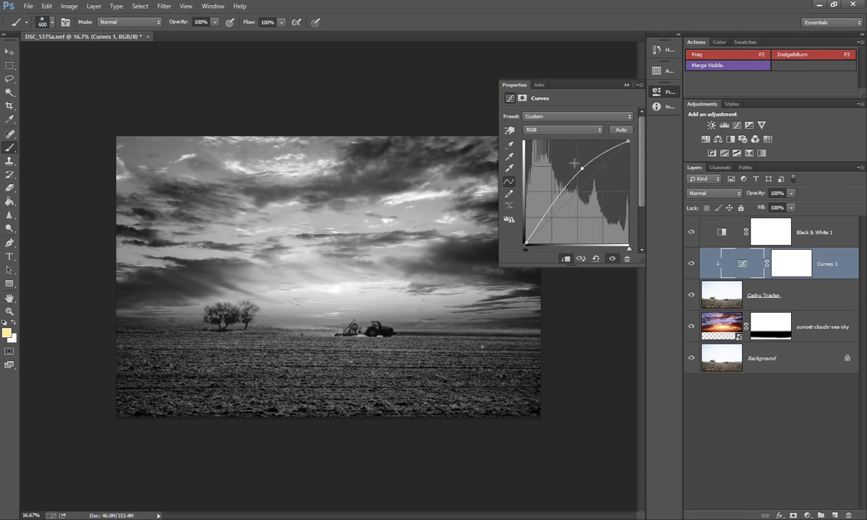
click(627, 85)
Toggle the Curves adjustment on and off to compare, then delete the Black & White 1 layer
drag(692, 232, 691, 263)
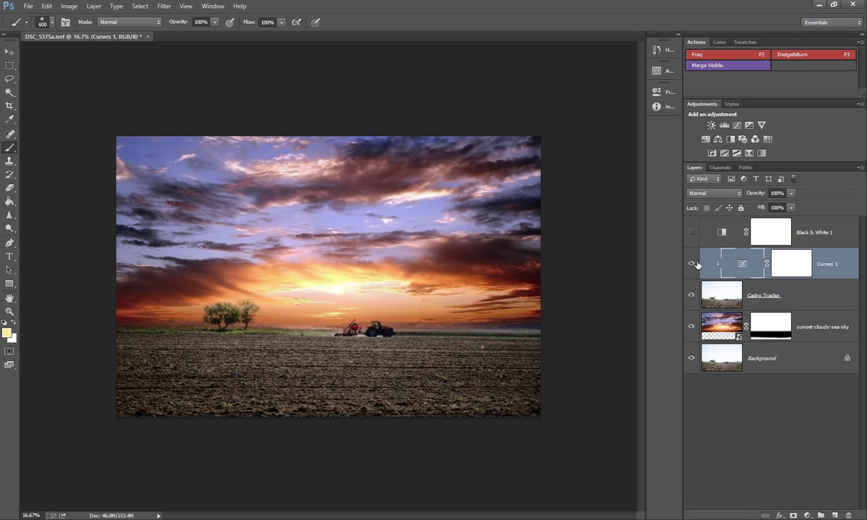
click(692, 266)
click(693, 266)
click(693, 266)
click(787, 224)
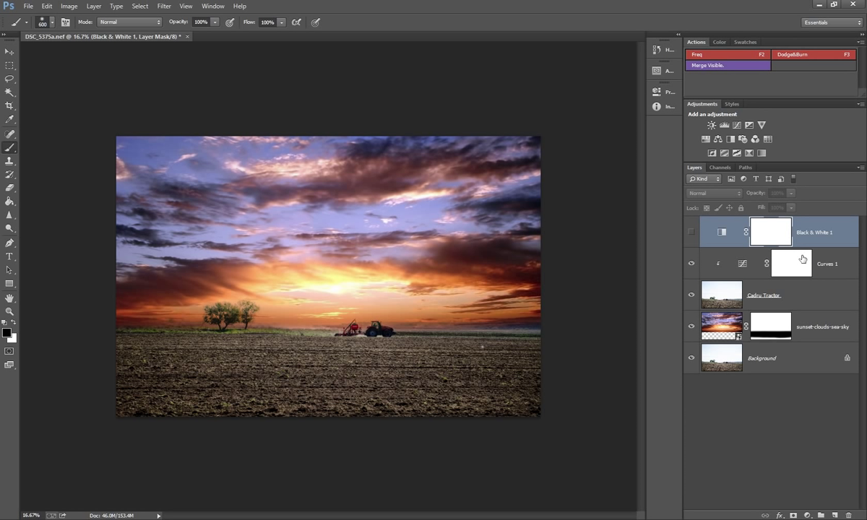
key(Delete)
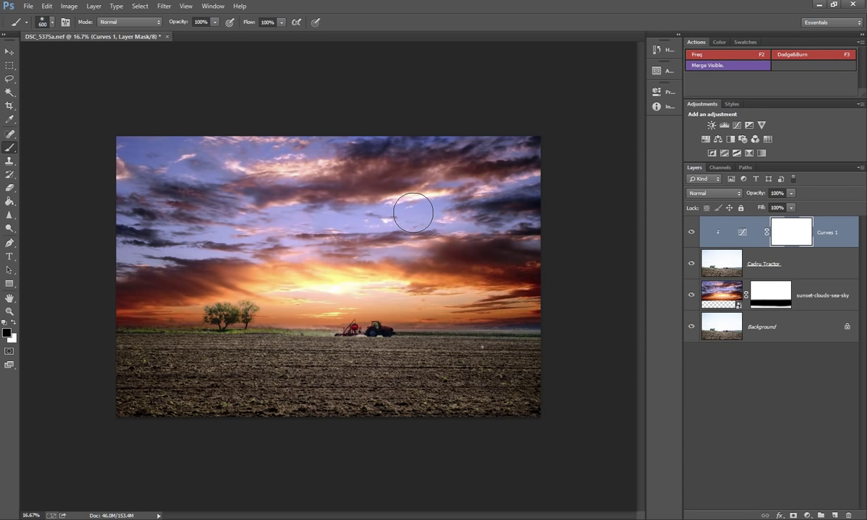
click(714, 233)
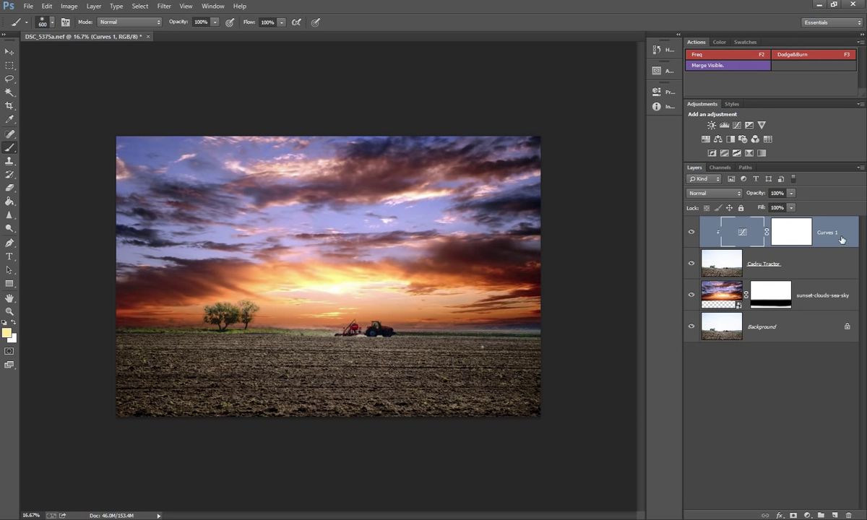
double_click(744, 232)
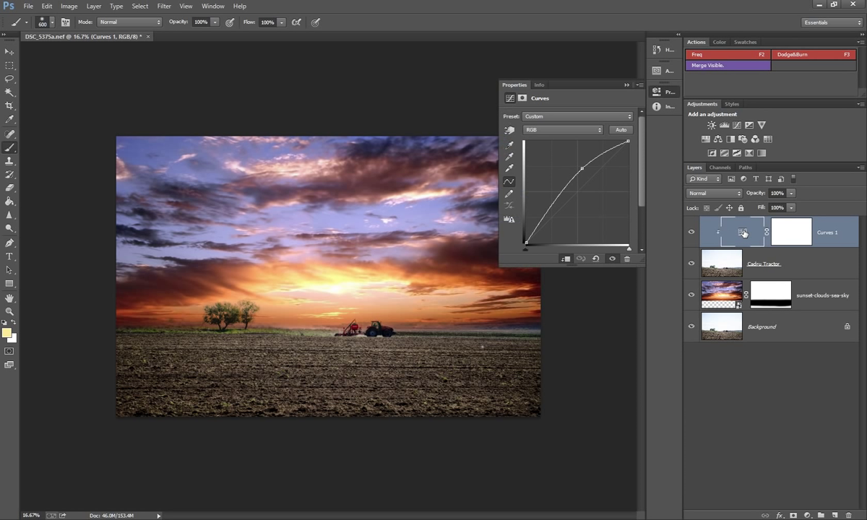
click(589, 131)
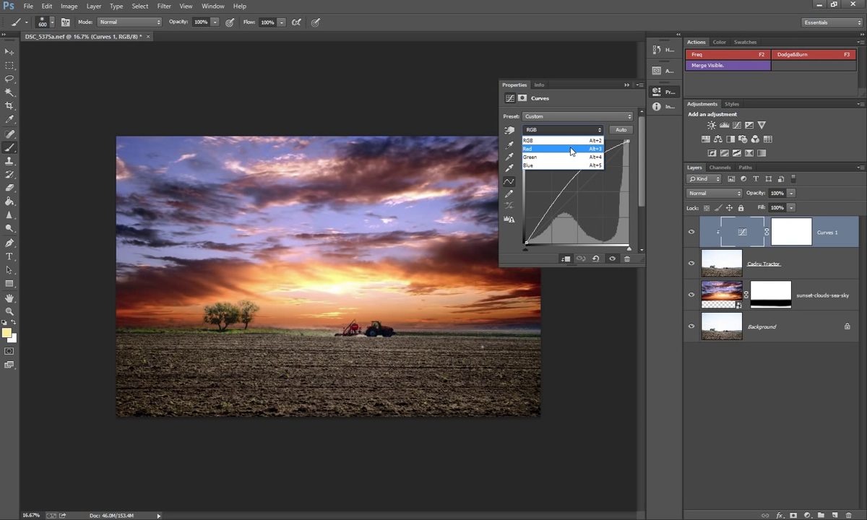
click(572, 149)
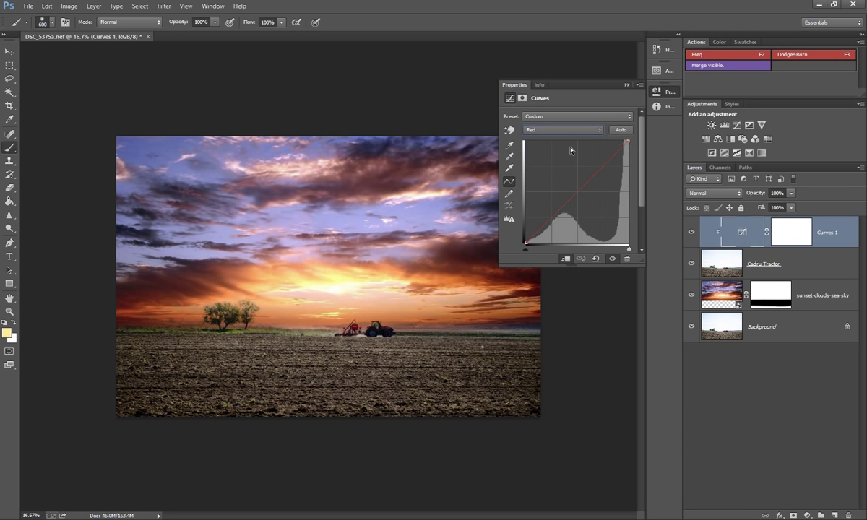
drag(599, 171, 592, 161)
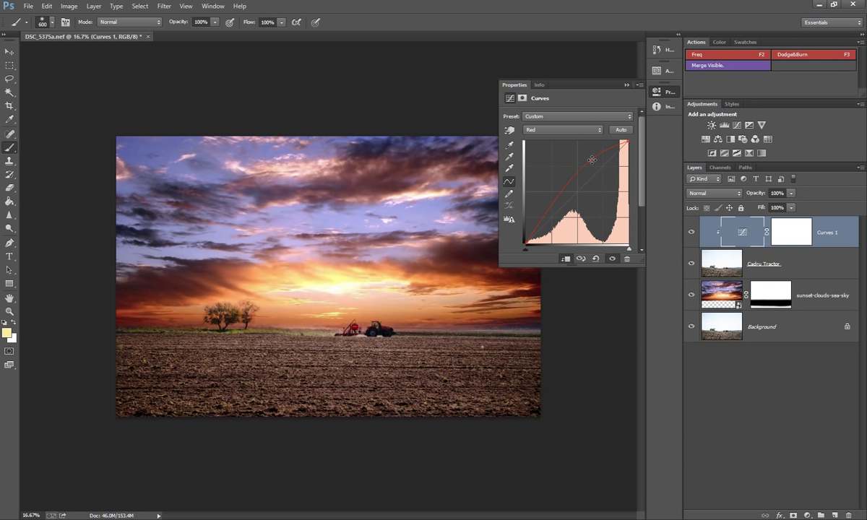
drag(592, 160, 587, 160)
drag(588, 160, 594, 176)
click(626, 85)
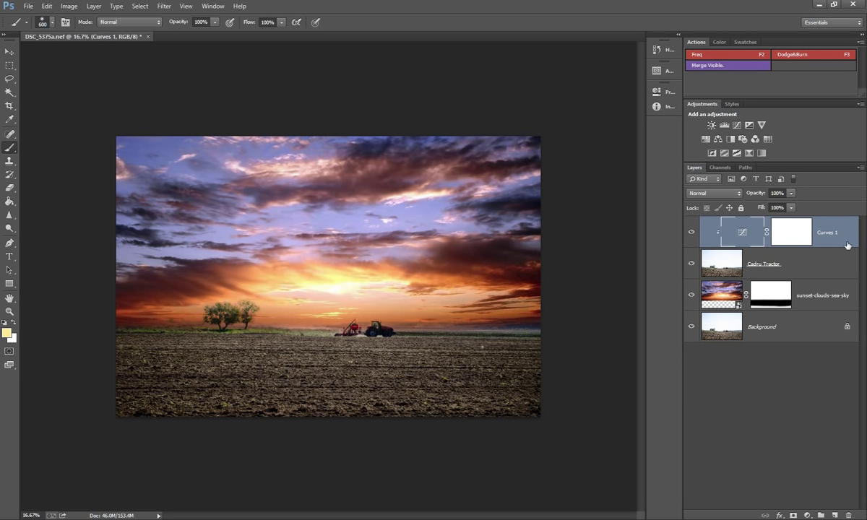
Merge Cadru Tractor with its Curves adjustment and set the merged layer to Multiply
shift+click(844, 268)
right_click(844, 267)
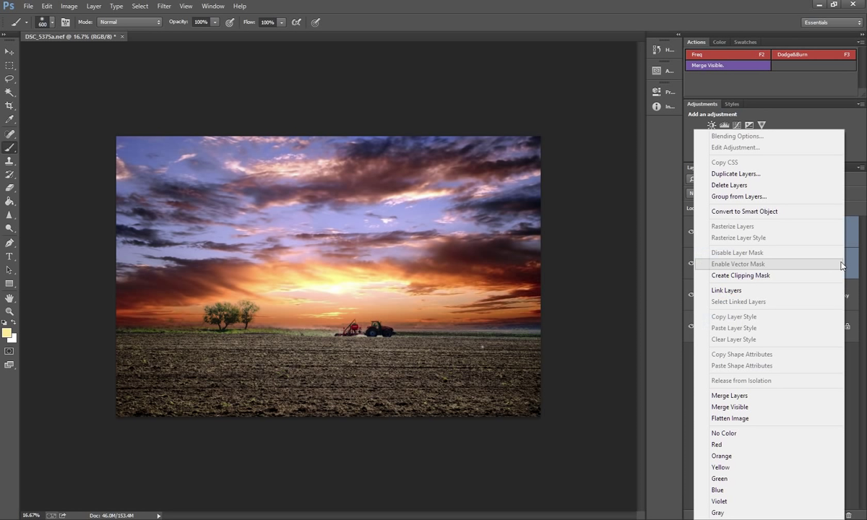
click(755, 396)
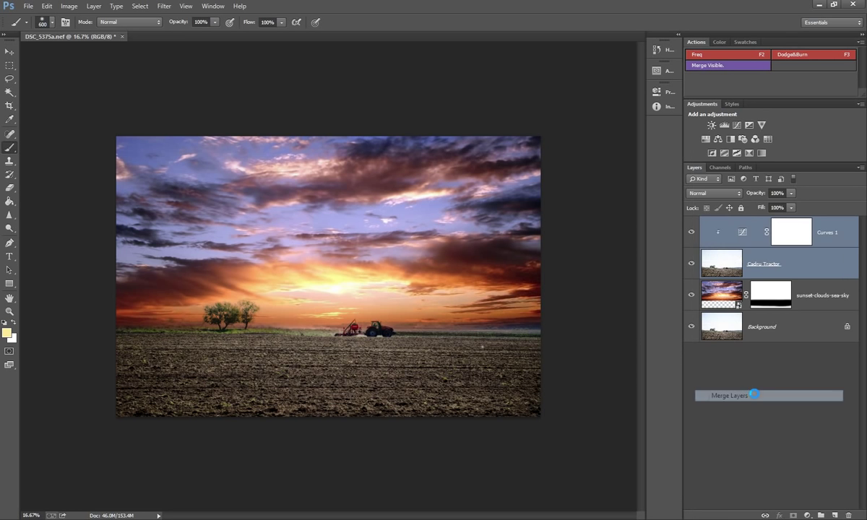
click(723, 193)
click(705, 229)
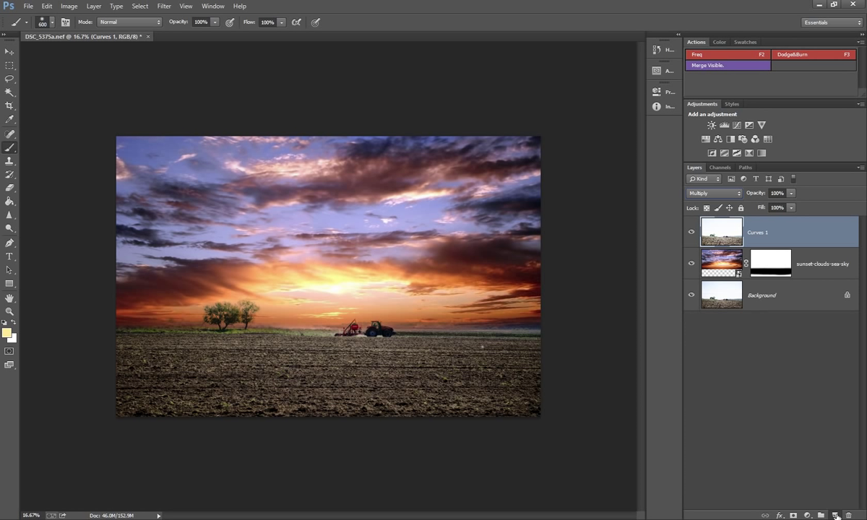
Add Layer 1 and fill it with bright red #f90000 using the Paint Bucket
click(835, 516)
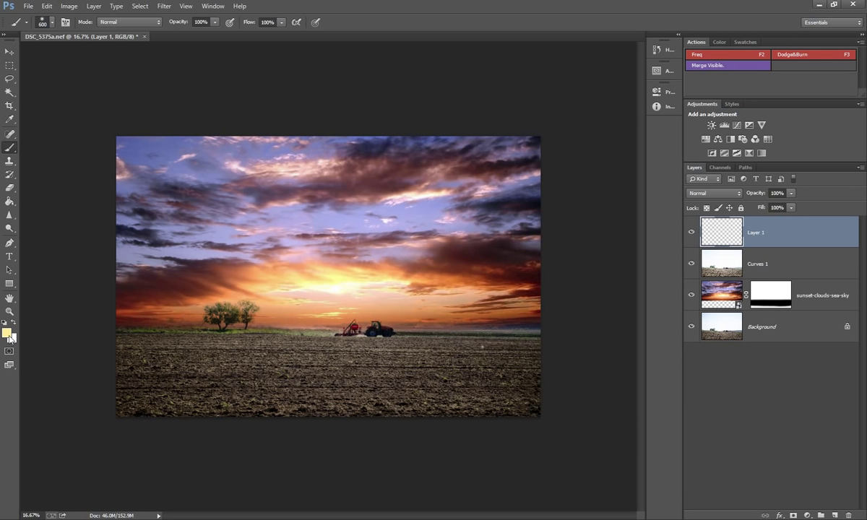
click(8, 334)
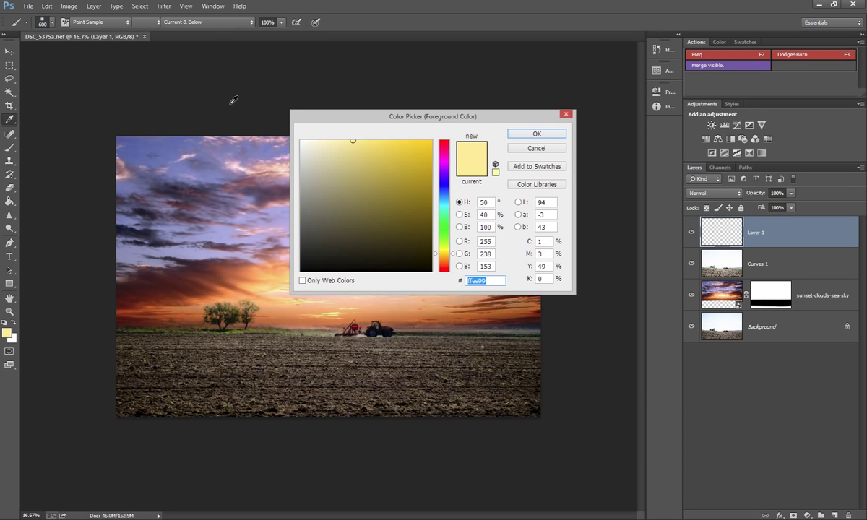
drag(446, 148, 415, 139)
click(432, 142)
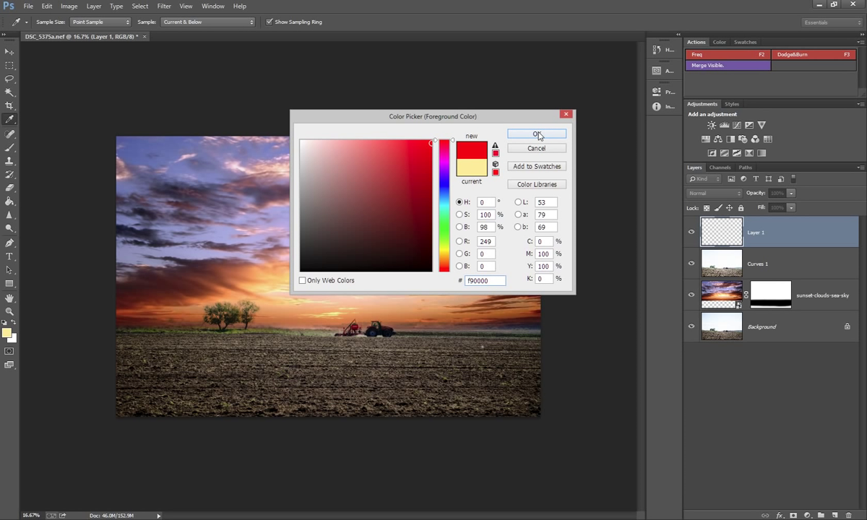
click(538, 135)
key(b)
click(12, 202)
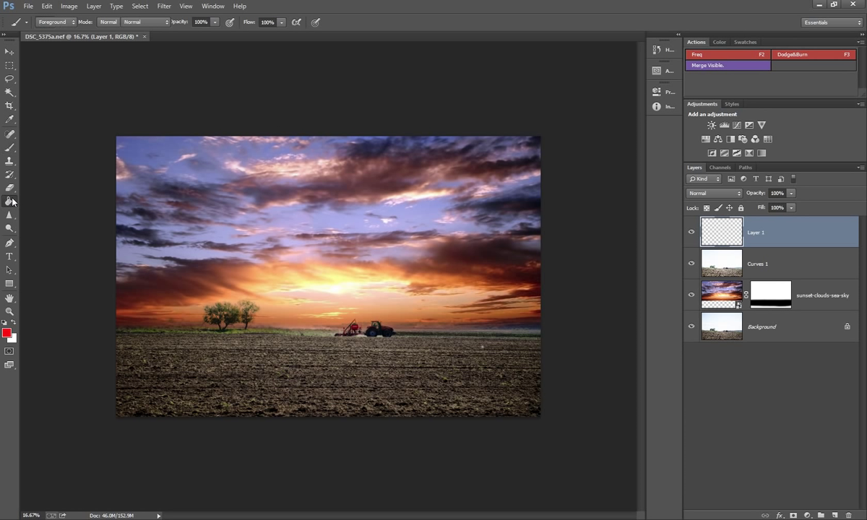
click(339, 168)
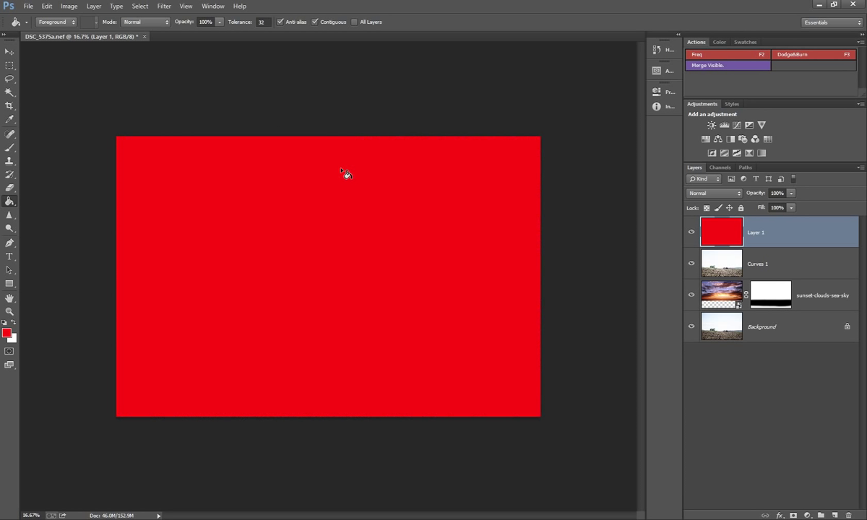
Set the red Layer 1 to Hue blending, then hide it and select Curves 1
click(697, 192)
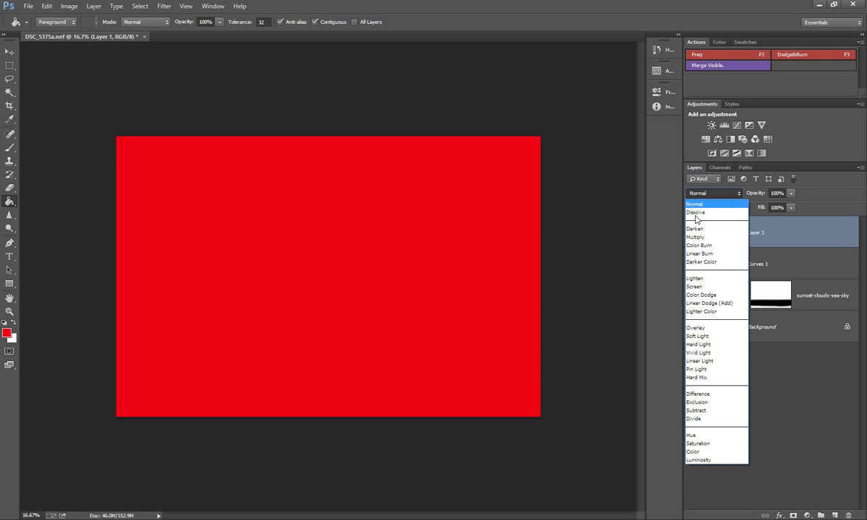
click(709, 436)
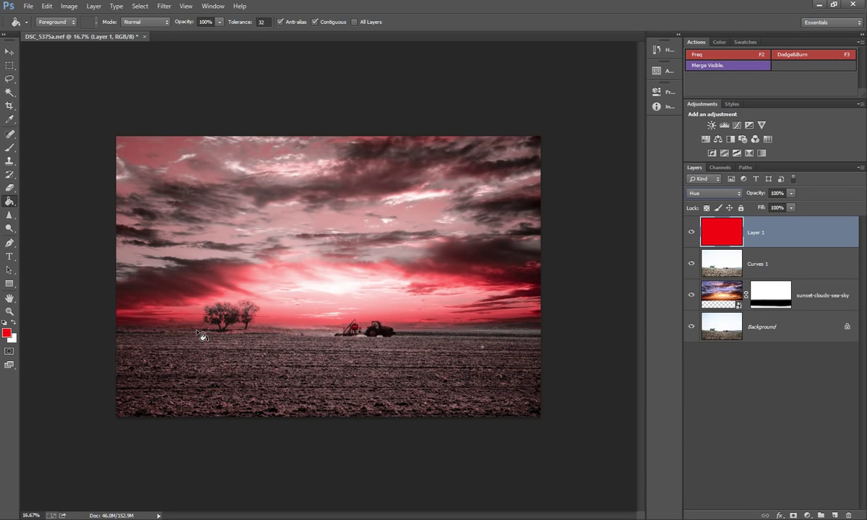
click(691, 232)
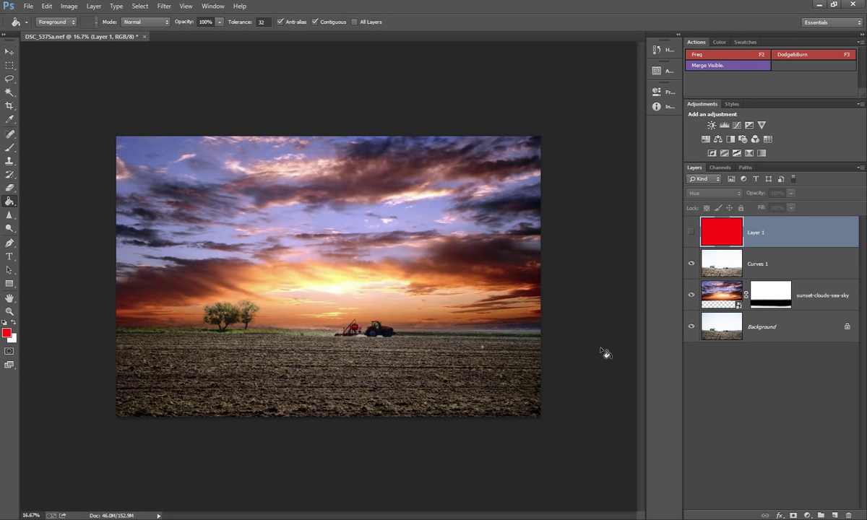
click(819, 269)
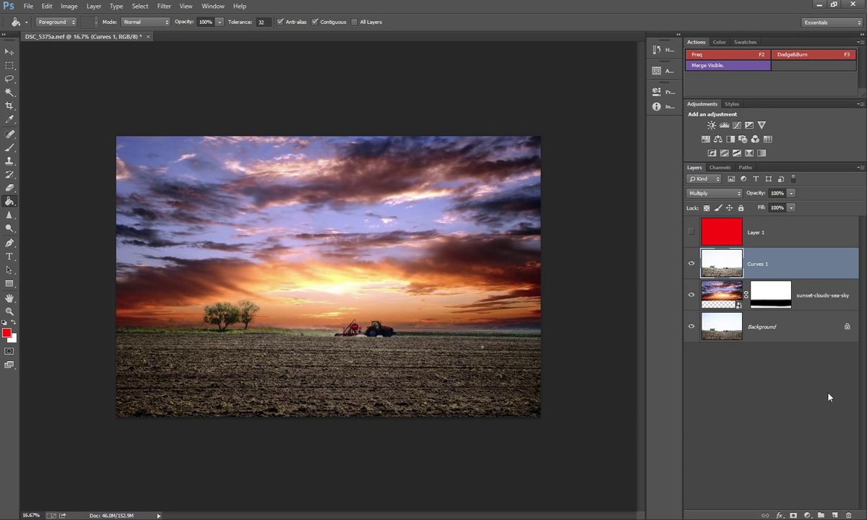
Add a new Layer 2 and set the Eyedropper to sample Current & Below
click(835, 515)
click(9, 147)
click(10, 119)
right_click(9, 119)
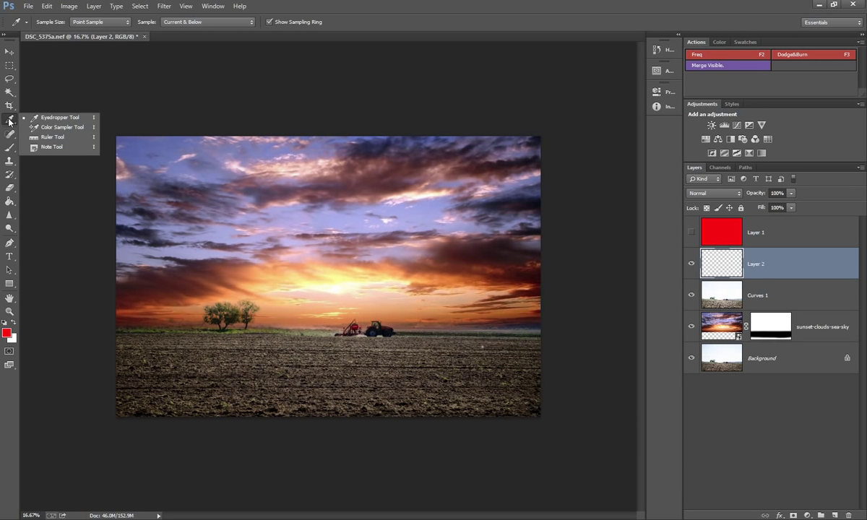
click(85, 117)
click(190, 24)
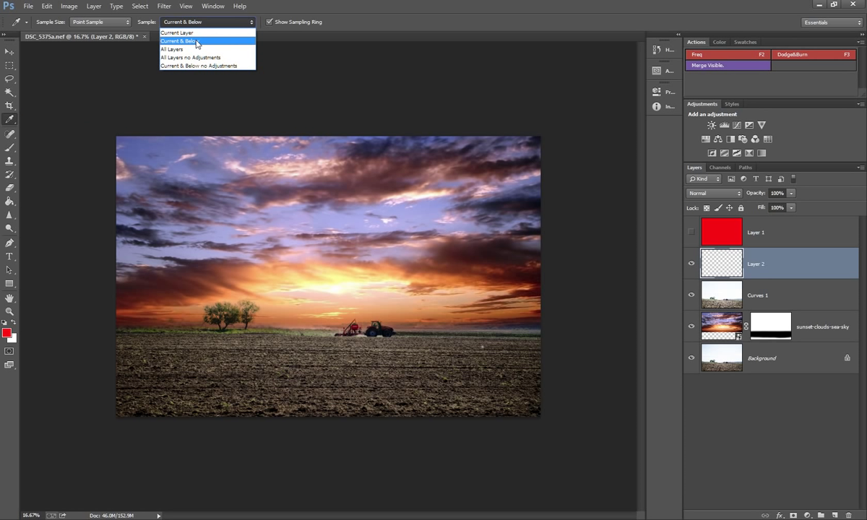
click(196, 42)
click(10, 148)
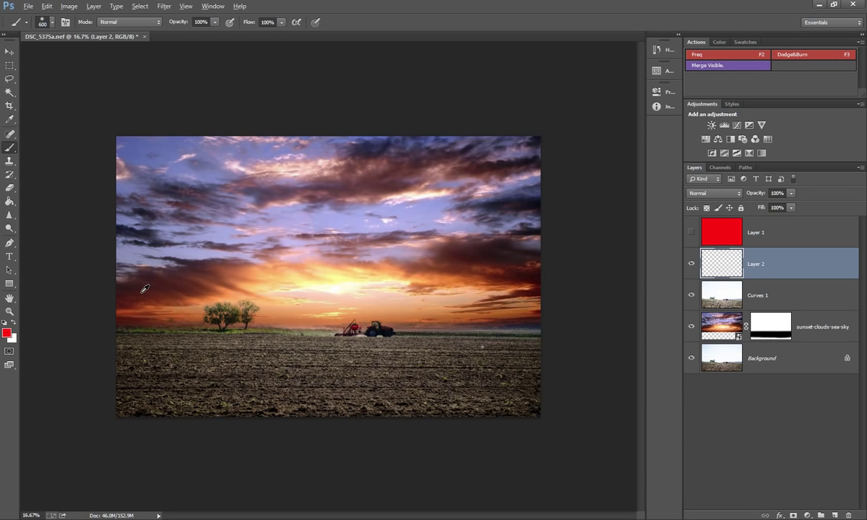
Sample a dark red-brown from the sky and paint it across the whole field
alt+click(136, 293)
alt+click(130, 289)
alt+click(138, 294)
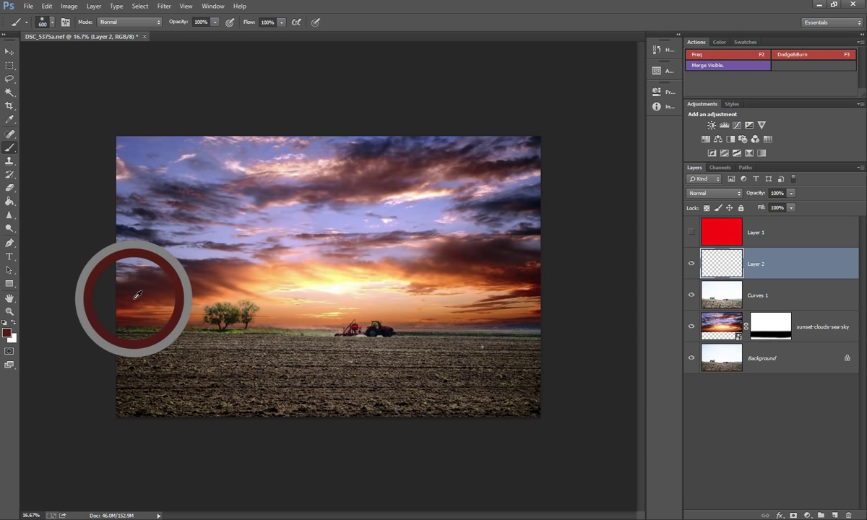
drag(137, 294, 155, 293)
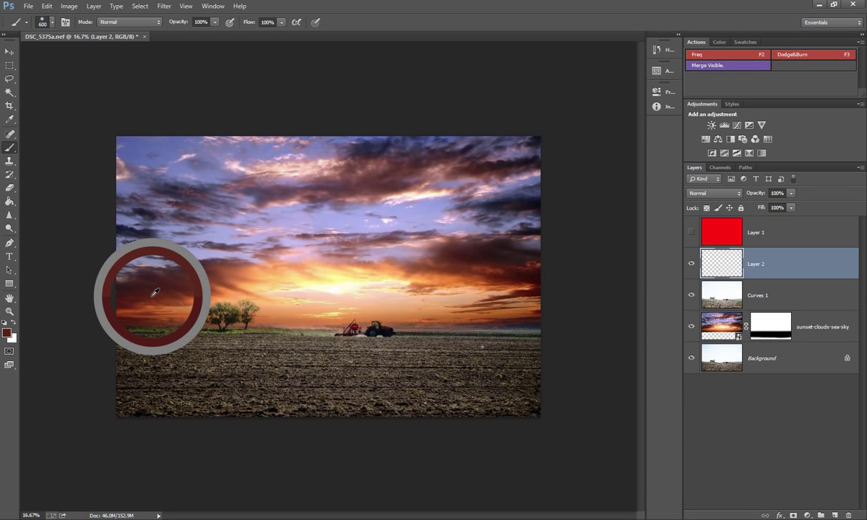
drag(155, 293, 160, 296)
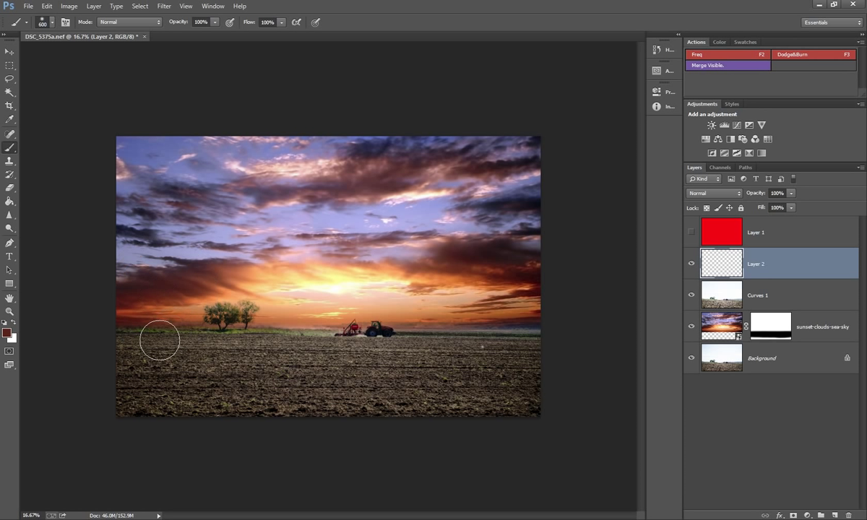
mouse_move(122, 348)
mouse_down()
mouse_move(540, 348)
mouse_move(94, 371)
mouse_move(581, 376)
mouse_up()
mouse_move(207, 400)
mouse_down()
mouse_move(123, 403)
mouse_move(607, 398)
mouse_up()
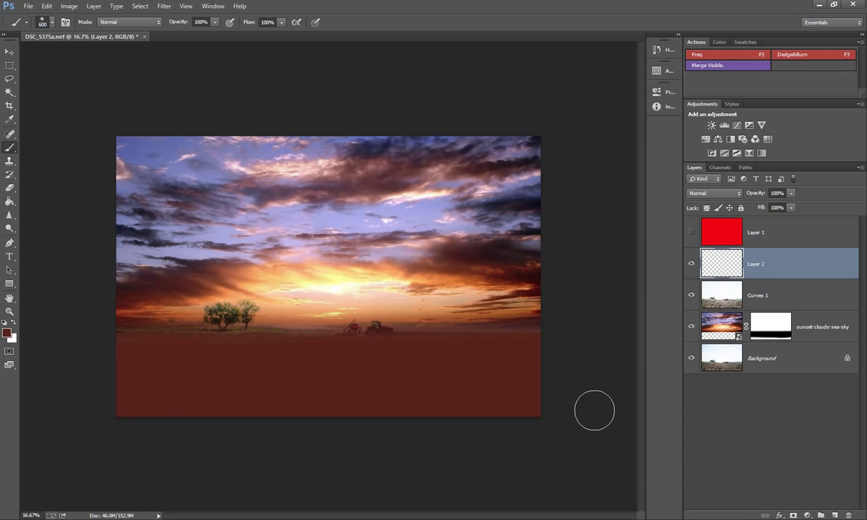
Set Layer 2 to Soft Light blending and toggle its visibility to compare
click(721, 196)
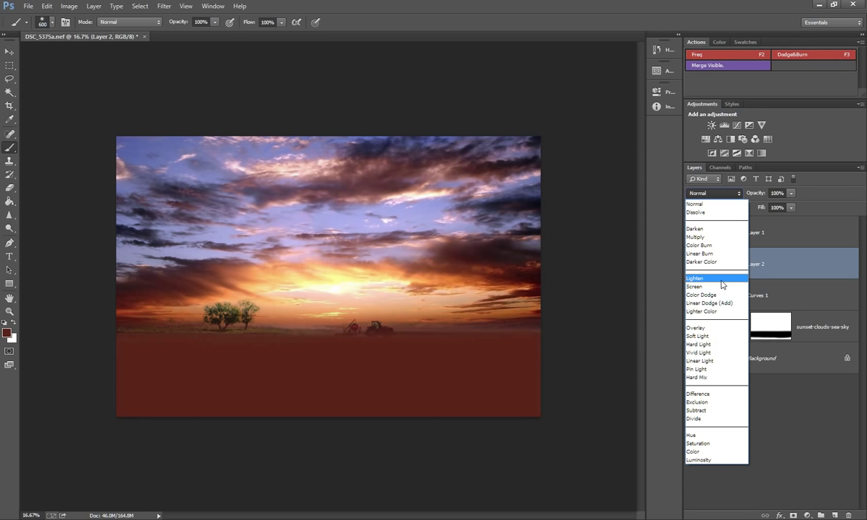
click(716, 337)
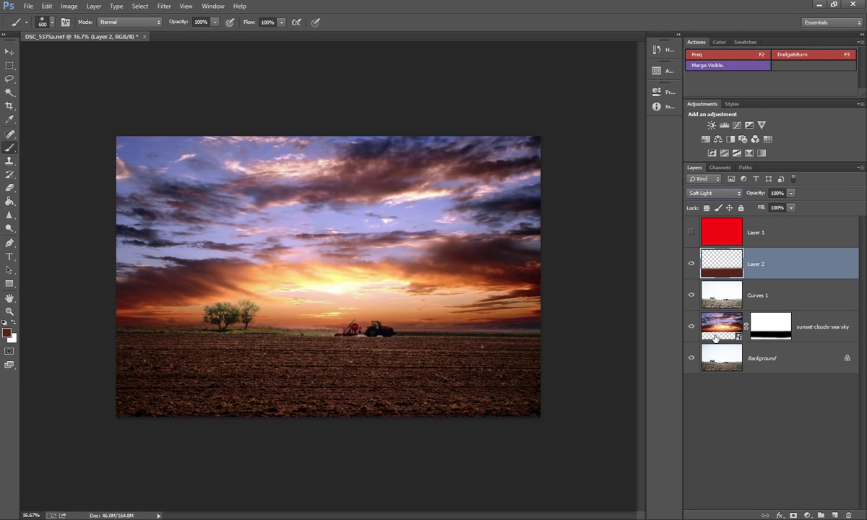
click(692, 264)
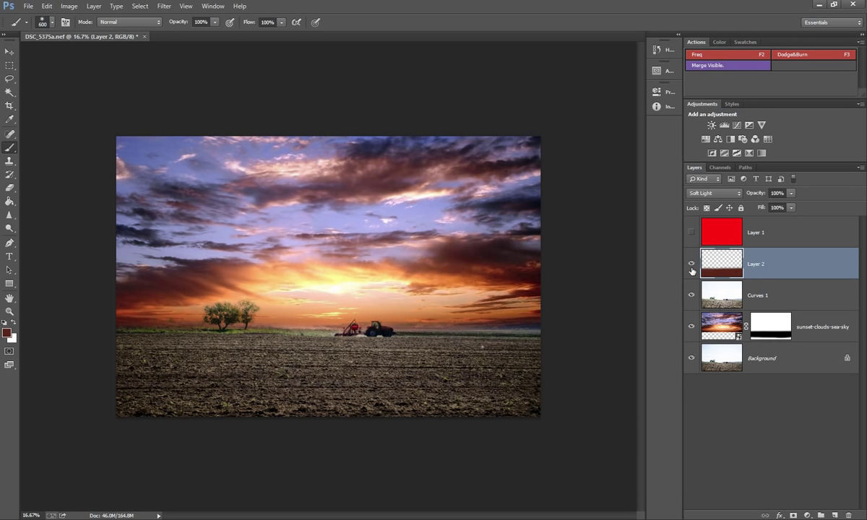
click(692, 265)
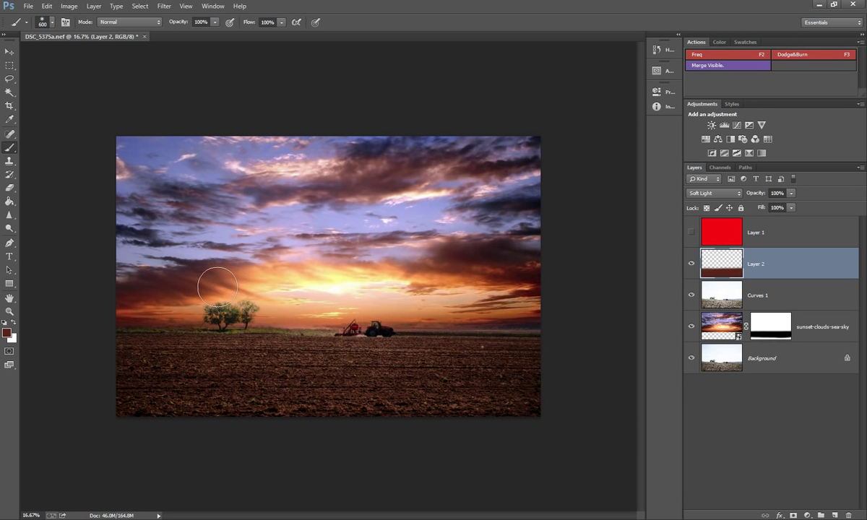
Sample lighter and darker browns from the sky and paint extra strokes across the field
alt+click(141, 298)
alt+click(185, 297)
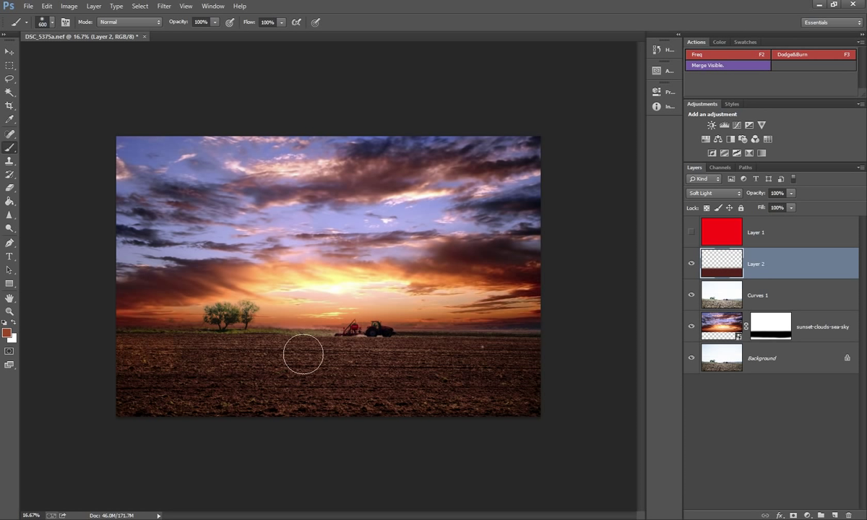
drag(302, 354, 490, 358)
alt+click(126, 302)
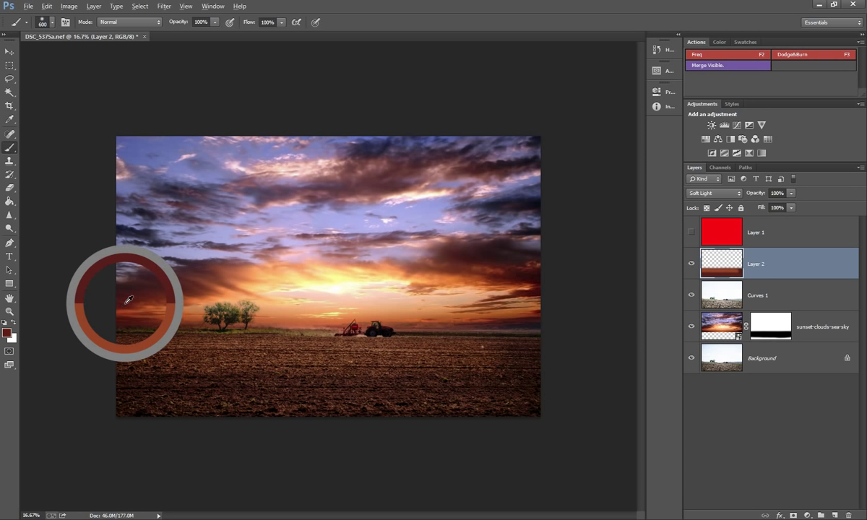
drag(227, 352, 501, 351)
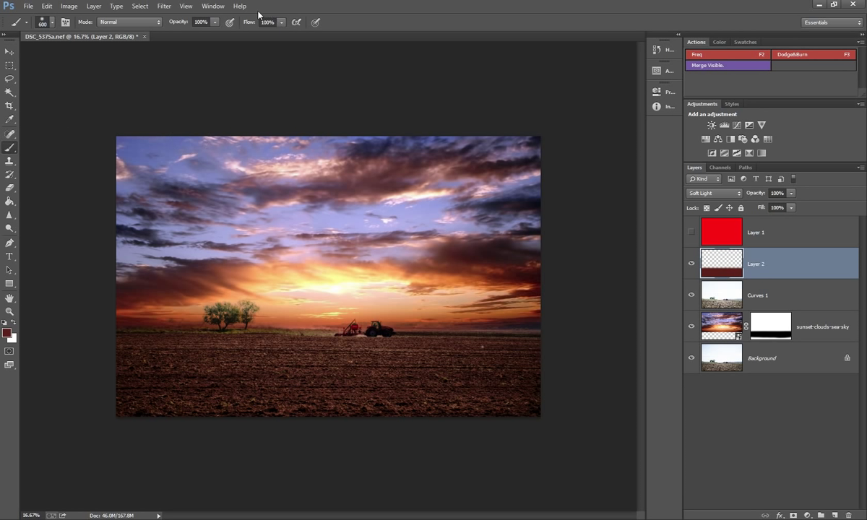
Set brush opacity to 6%, enlarge the brush to 700, and brush faint orange over the field
click(214, 23)
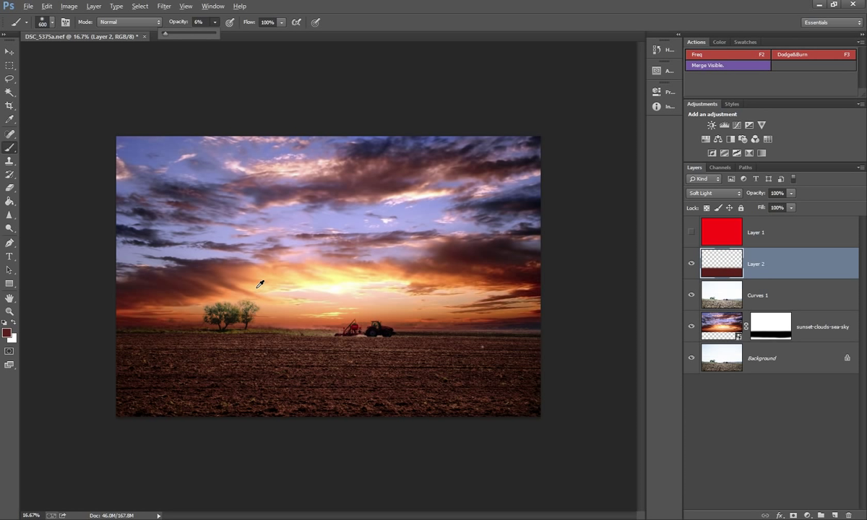
alt+click(219, 283)
alt+click(221, 283)
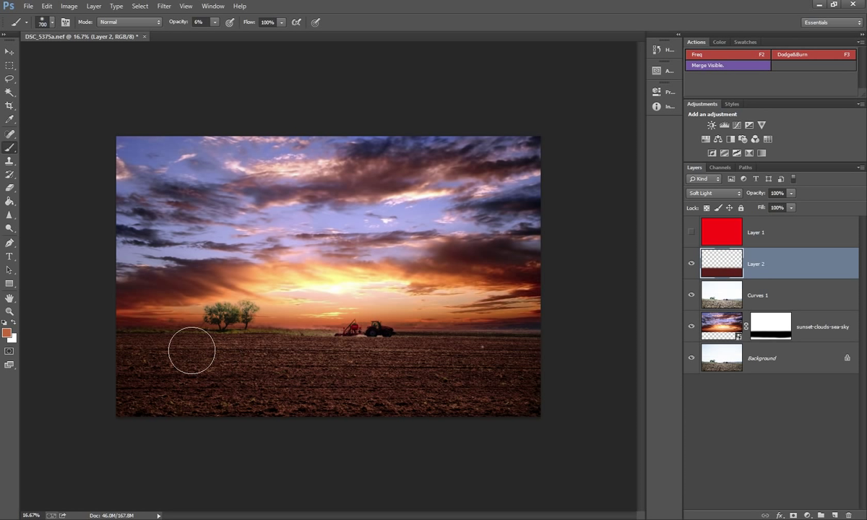
key(bracketright)
drag(192, 344, 293, 357)
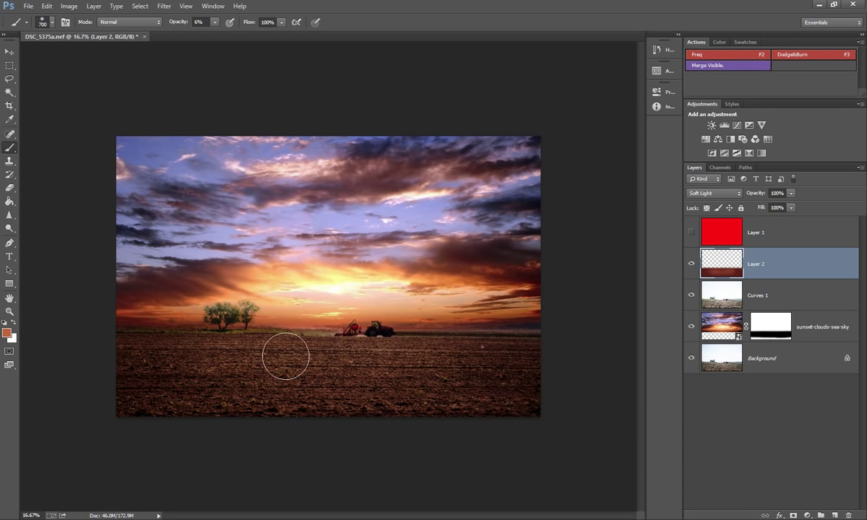
mouse_move(294, 358)
mouse_down()
mouse_move(333, 362)
mouse_move(286, 373)
mouse_up()
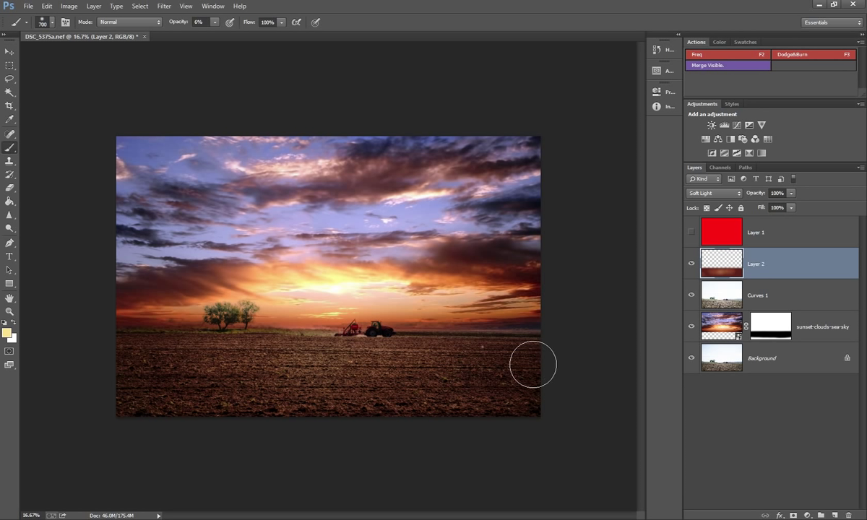
Sample more sky colours, paint another faint field stroke, and toggle Layer 2 to compare
alt+click(302, 286)
drag(324, 351, 347, 352)
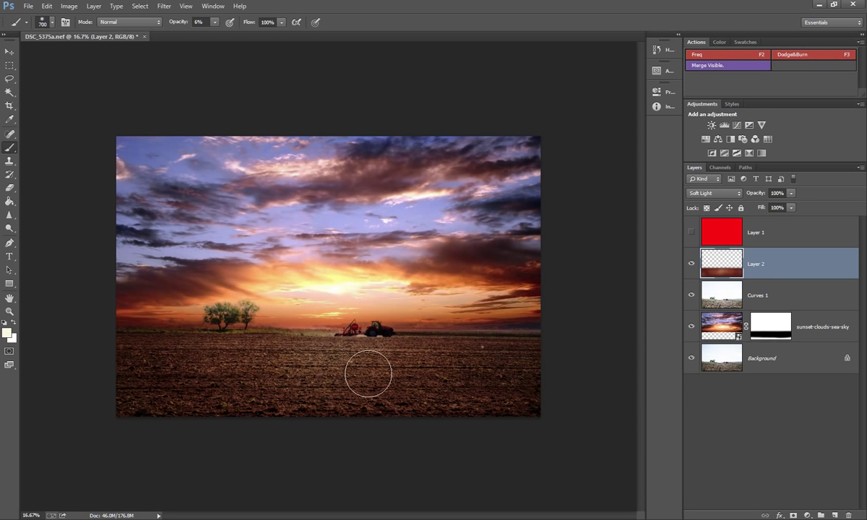
alt+click(409, 291)
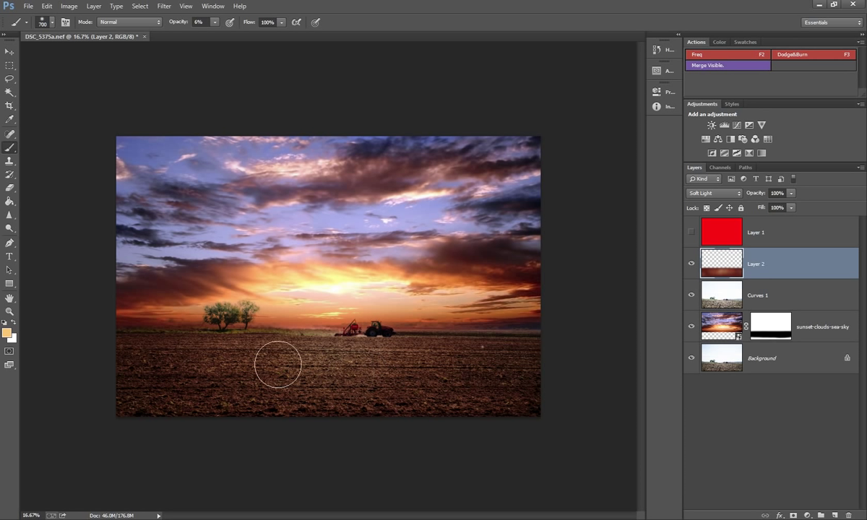
click(691, 264)
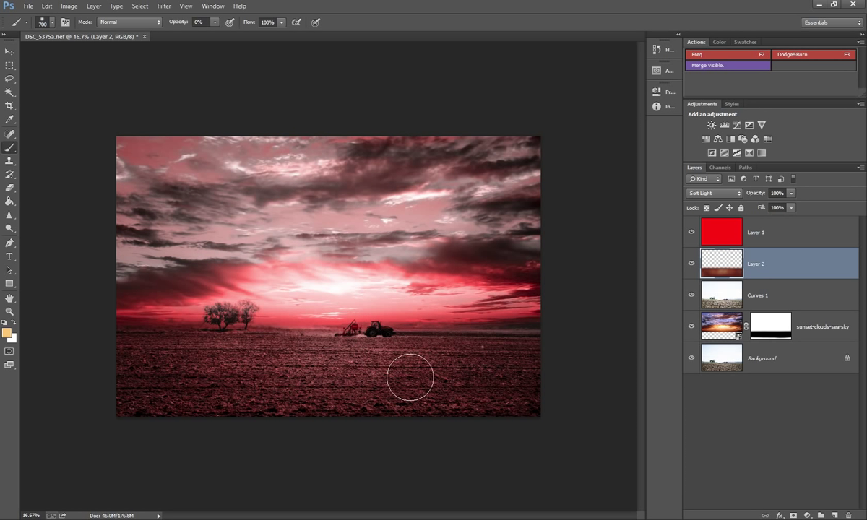
Faintly lighten the field's right side with pale yellow, then delete the red Layer 1
alt+click(332, 275)
mouse_move(333, 345)
mouse_down()
mouse_move(430, 353)
mouse_move(367, 362)
mouse_up()
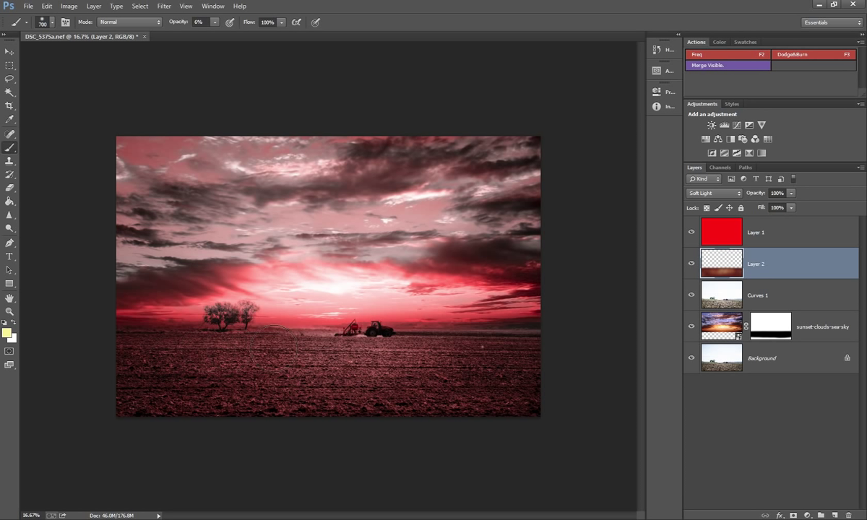
alt+click(394, 272)
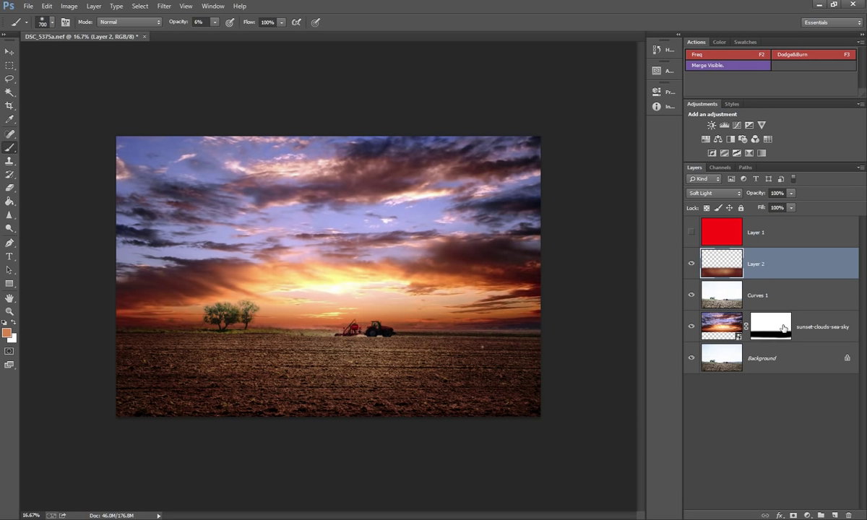
click(847, 232)
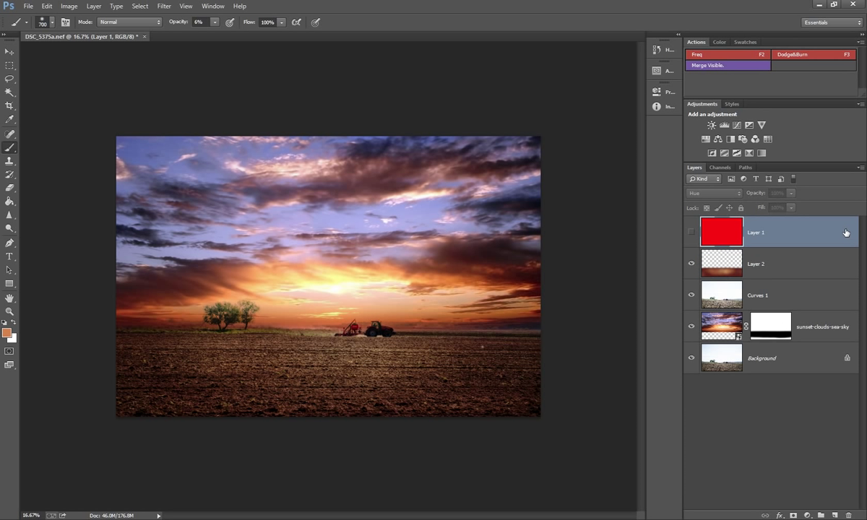
key(Delete)
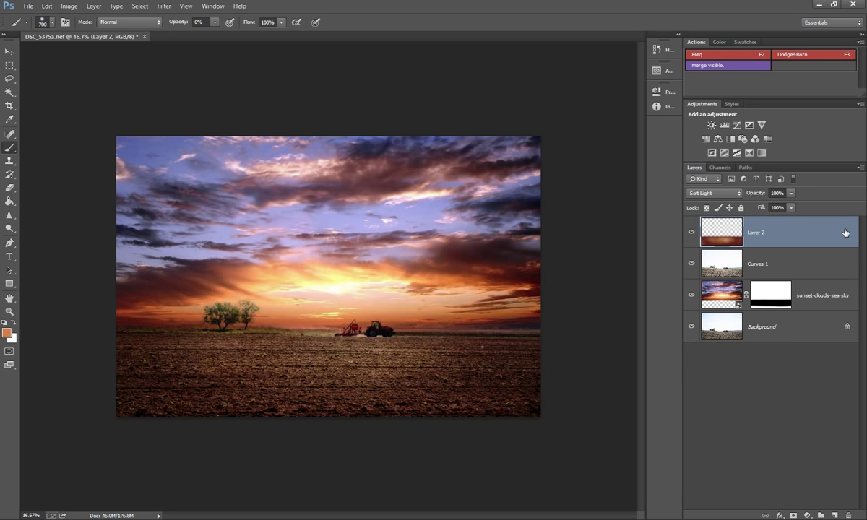
Zoom in on the trees and sample the olive green of the grass beneath them
scroll(194, 327, up, 5)
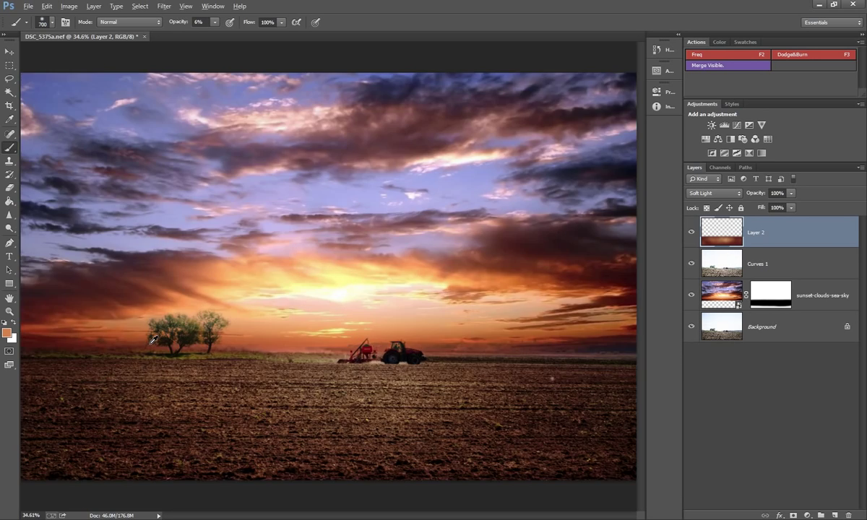
drag(184, 338, 317, 334)
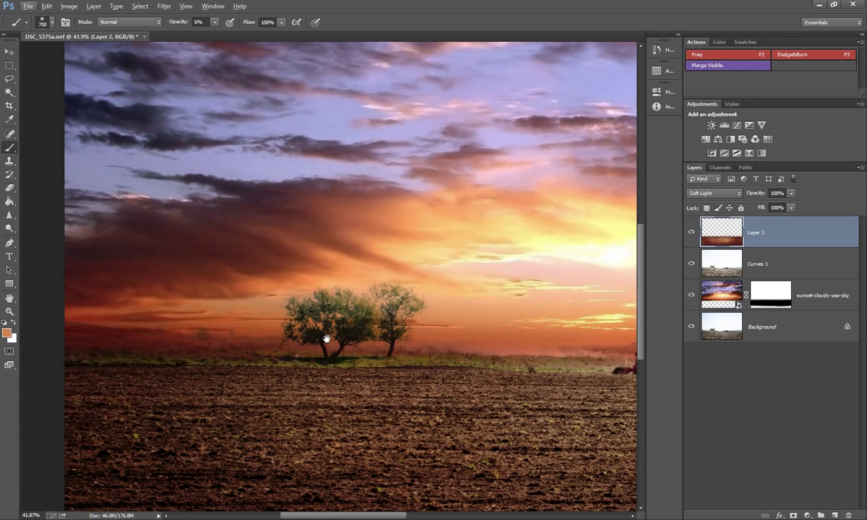
alt+click(284, 358)
key(bracketleft)
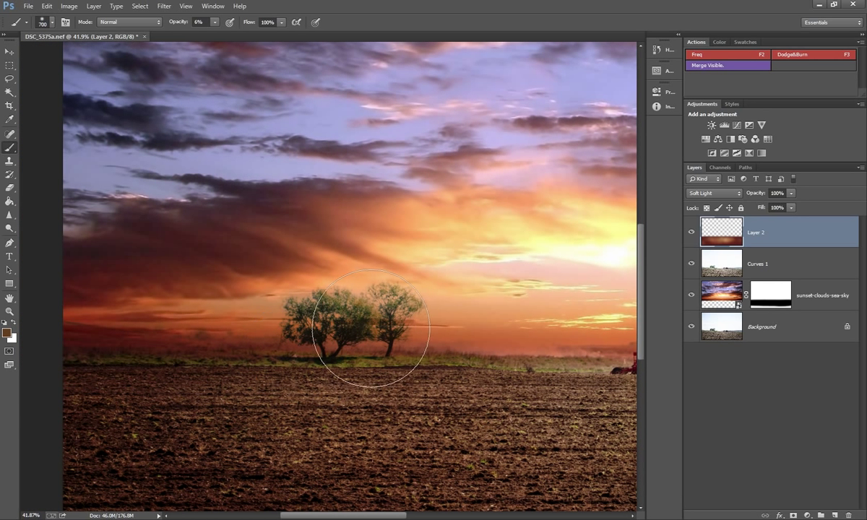
key(bracketleft)
key(bracketleft)
key(bracketleft)
key(bracketleft)
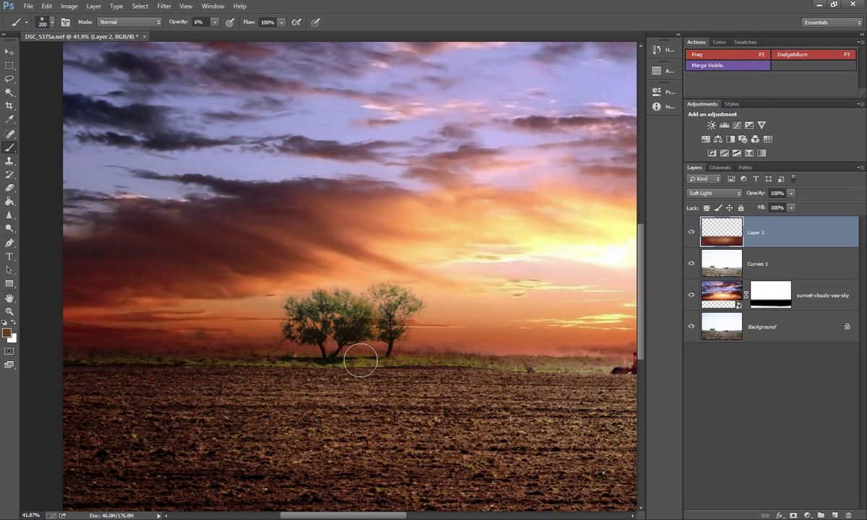
alt+click(362, 362)
alt+click(362, 362)
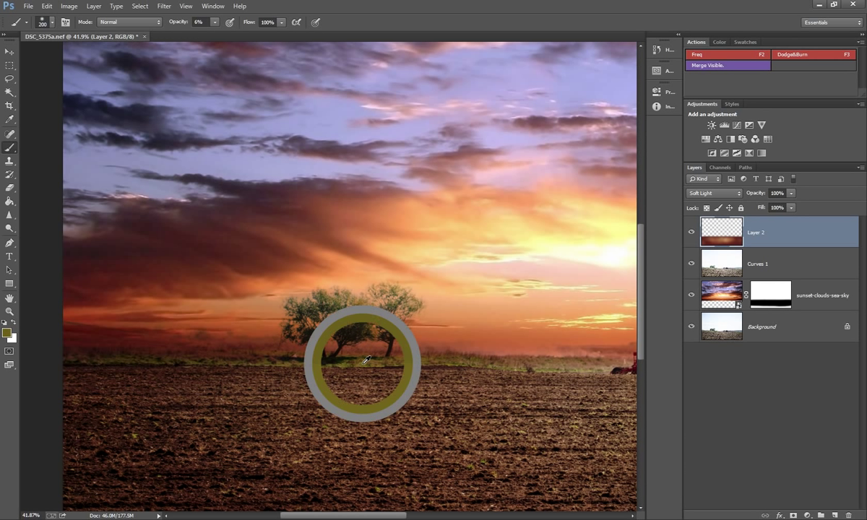
Brighten the foreground colour to olive 9b8e21 and shrink the brush to 200
click(7, 332)
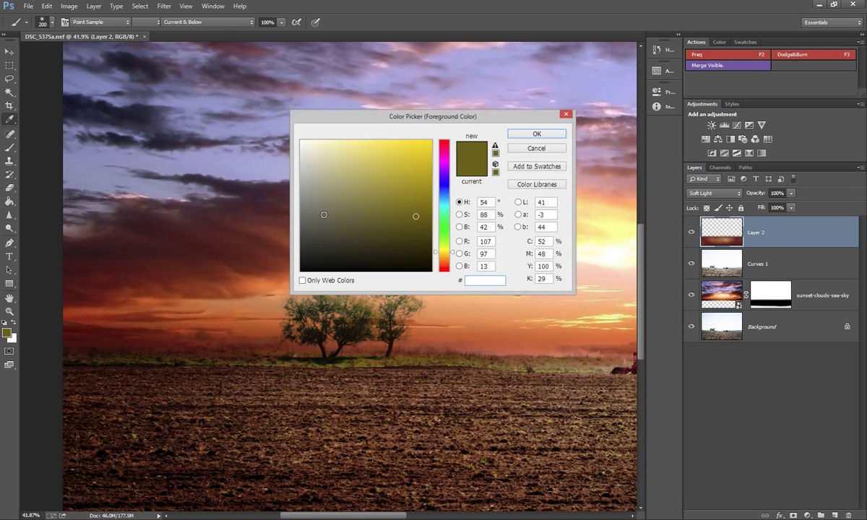
drag(417, 195, 403, 191)
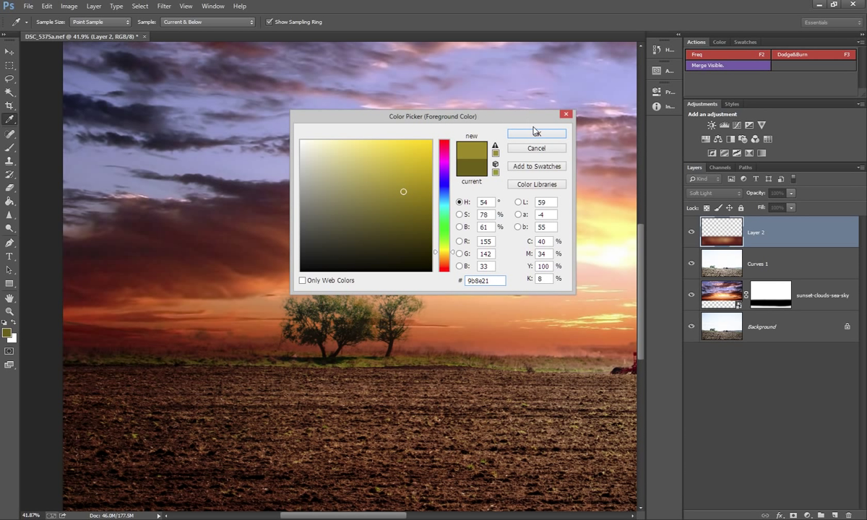
click(535, 135)
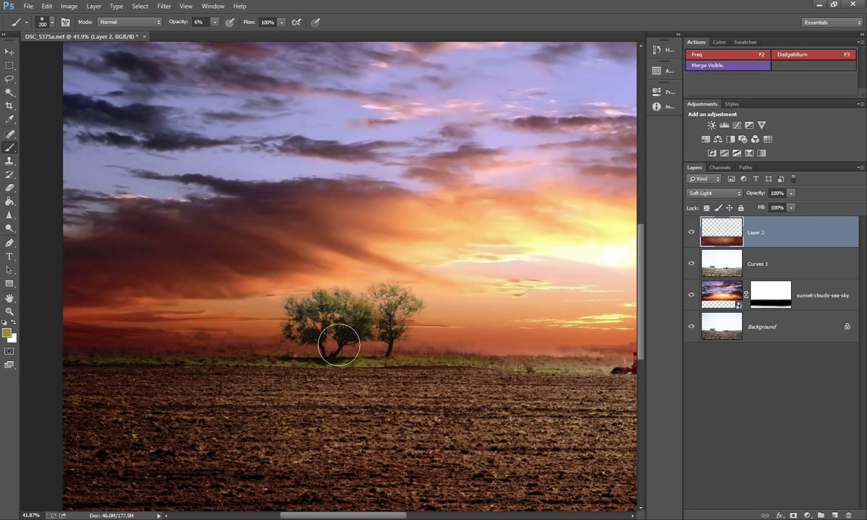
key(bracketleft)
key(bracketleft)
key(bracketleft)
key(bracketleft)
mouse_move(193, 338)
mouse_down()
mouse_move(242, 349)
mouse_move(217, 357)
mouse_up()
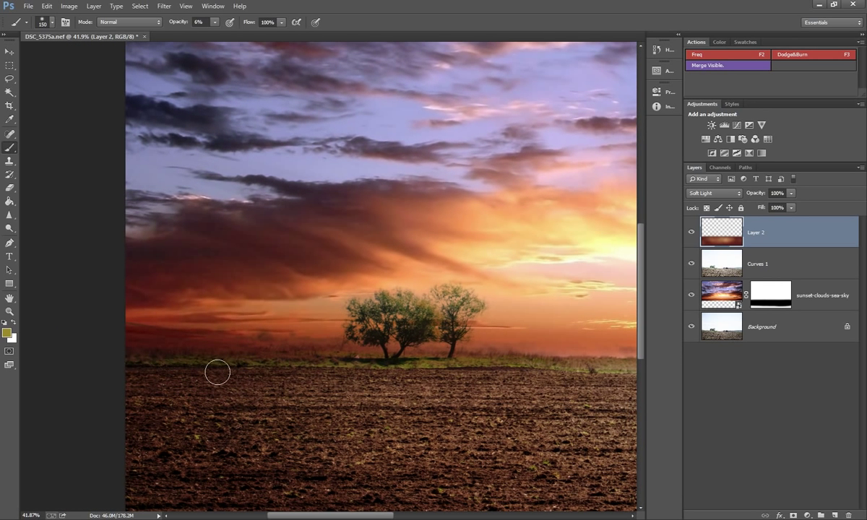
Target the sky layer's mask with a 400 px brush at about 41% opacity
click(758, 305)
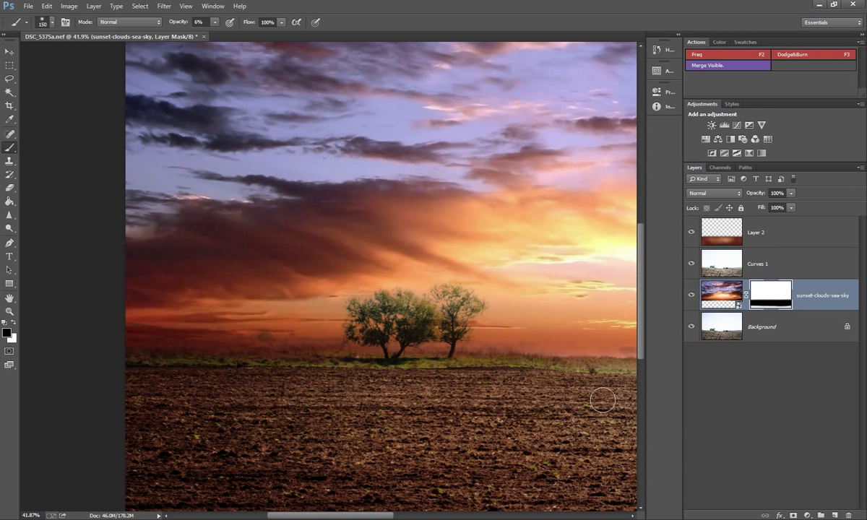
key(bracketright)
key(bracketright)
key(bracketright)
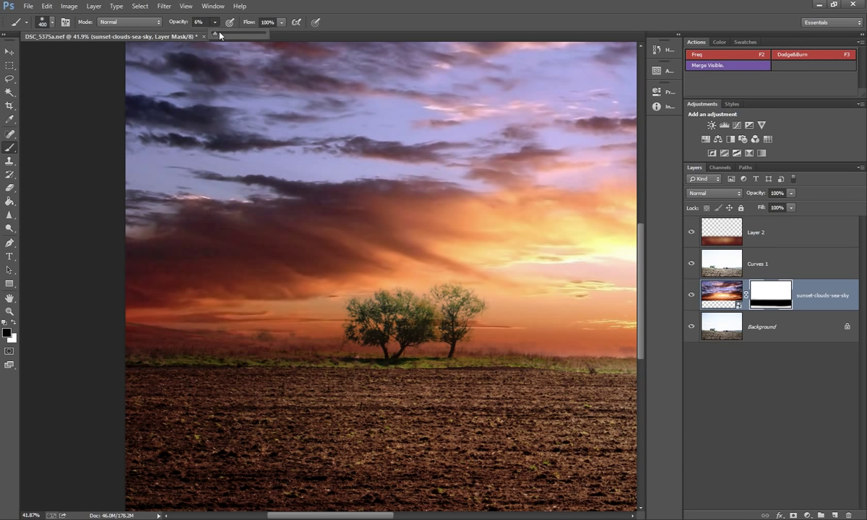
drag(234, 36, 231, 36)
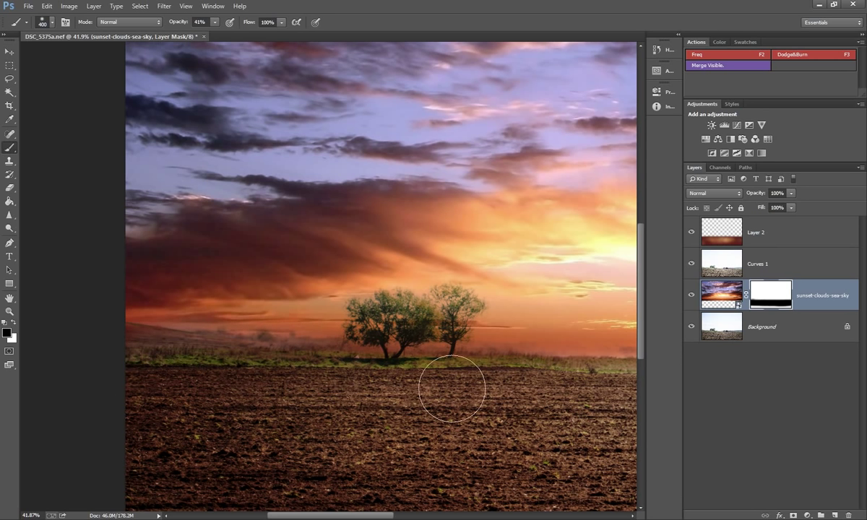
scroll(561, 408, right, 5)
scroll(246, 413, right, 5)
scroll(343, 407, right, 3)
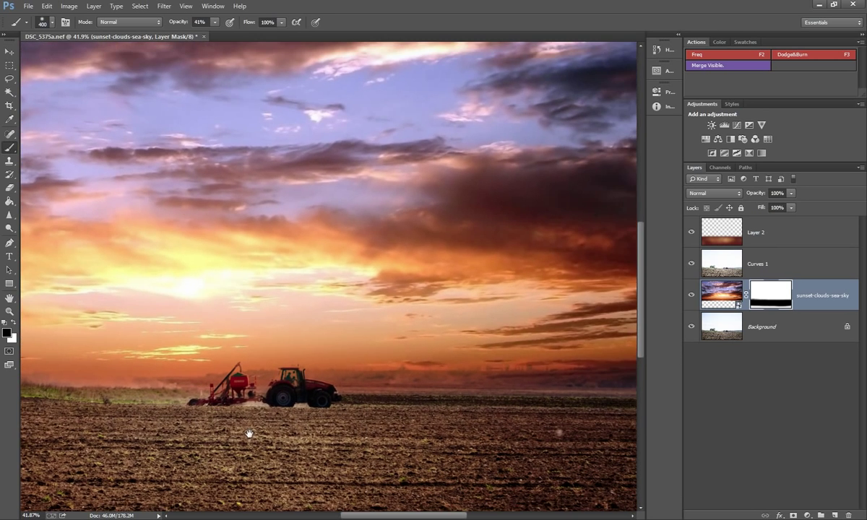
scroll(248, 435, right, 3)
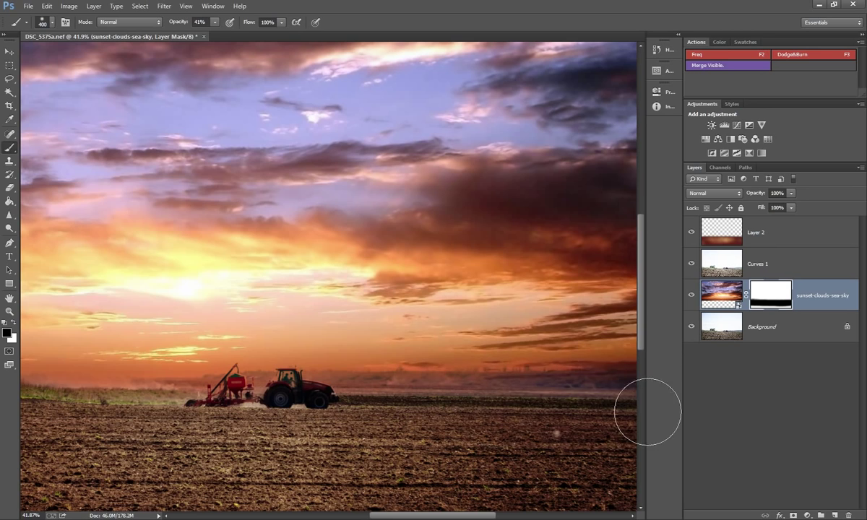
drag(549, 433, 405, 449)
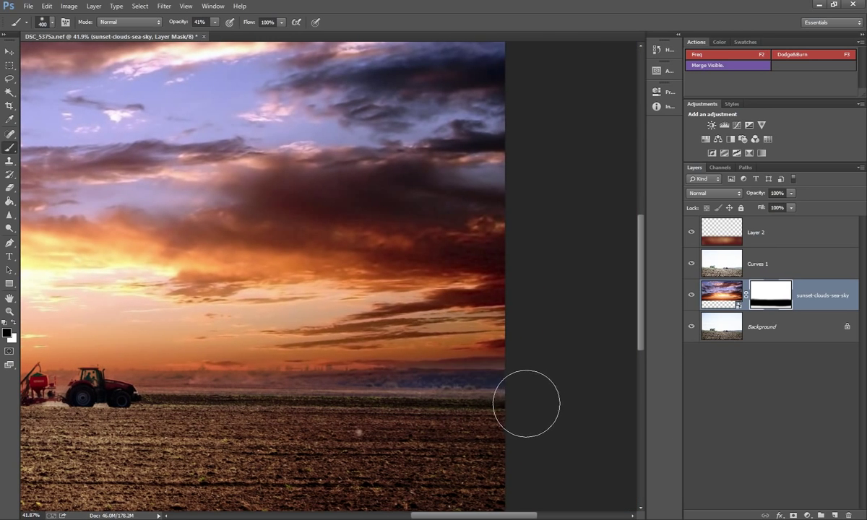
scroll(412, 360, down, 2)
scroll(428, 370, down, 2)
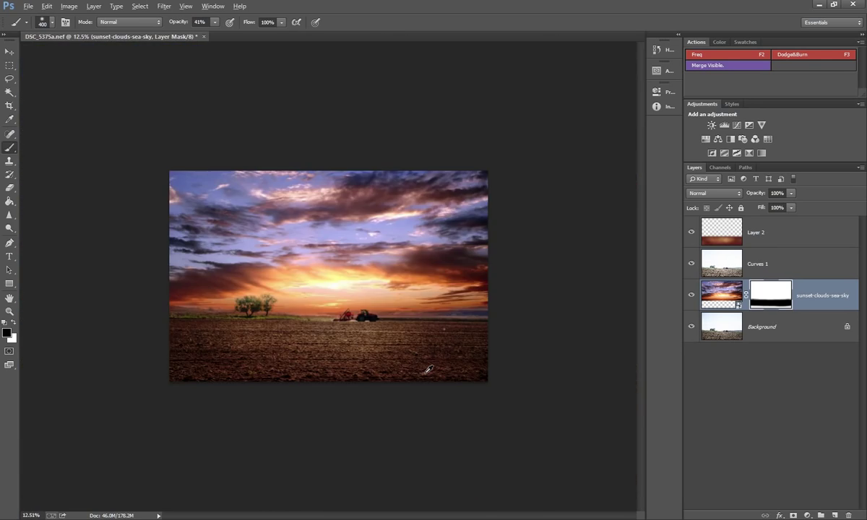
Paint the mask along the left horizon at 15% opacity, compare Layer 2, then reselect it
key(alt)
key(x)
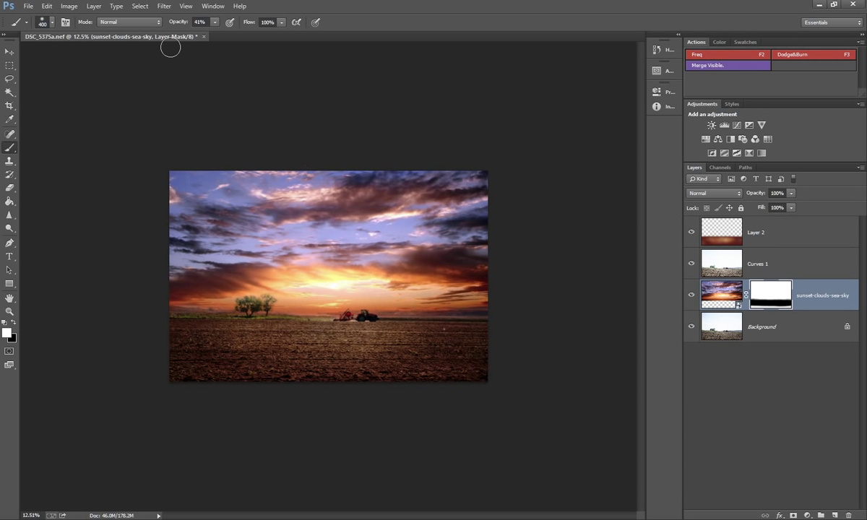
drag(200, 35, 202, 34)
key(x)
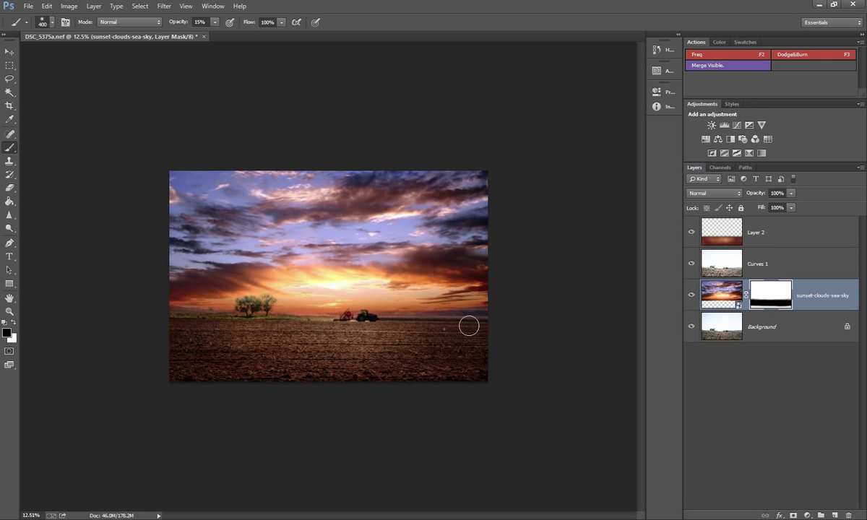
drag(175, 348, 276, 313)
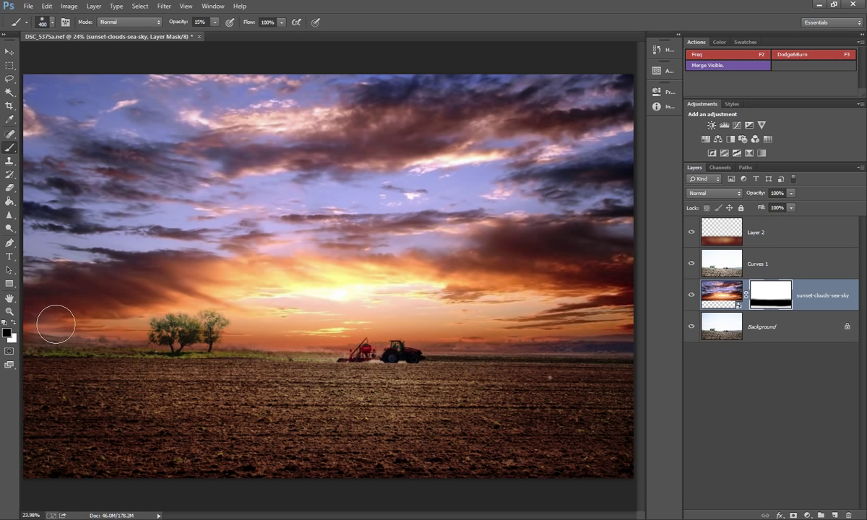
drag(68, 334, 86, 328)
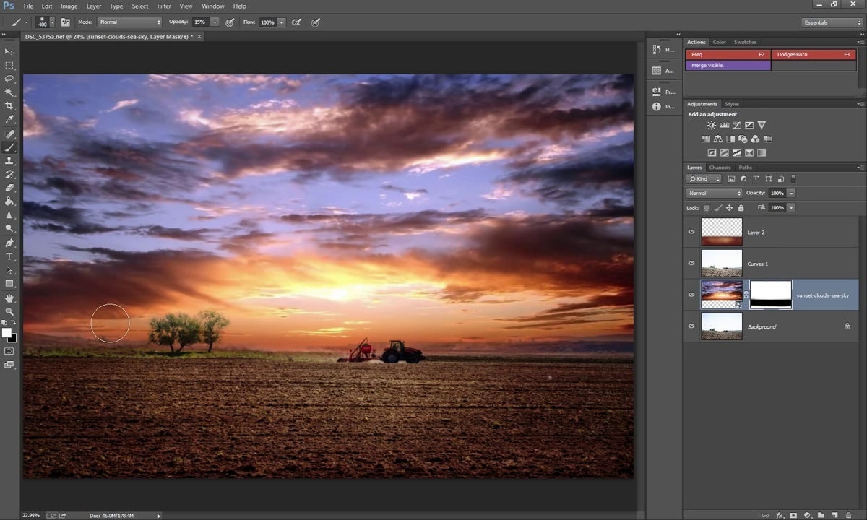
key(x)
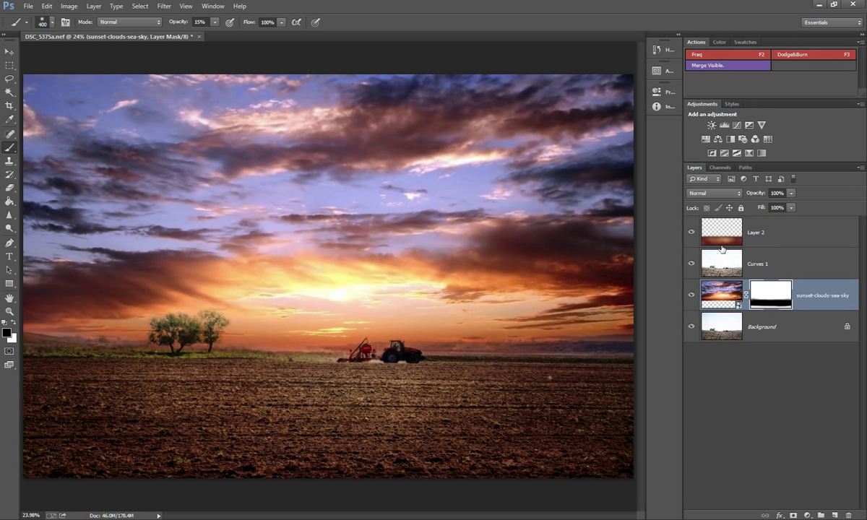
click(691, 233)
click(692, 234)
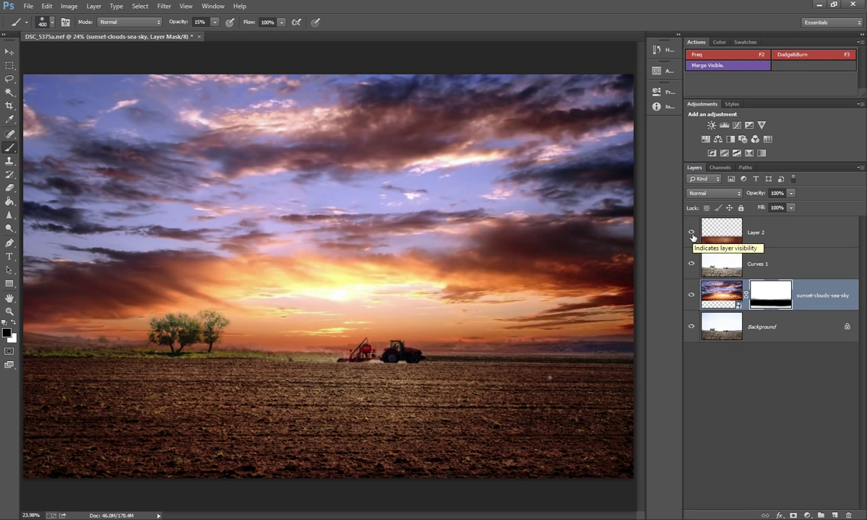
click(793, 230)
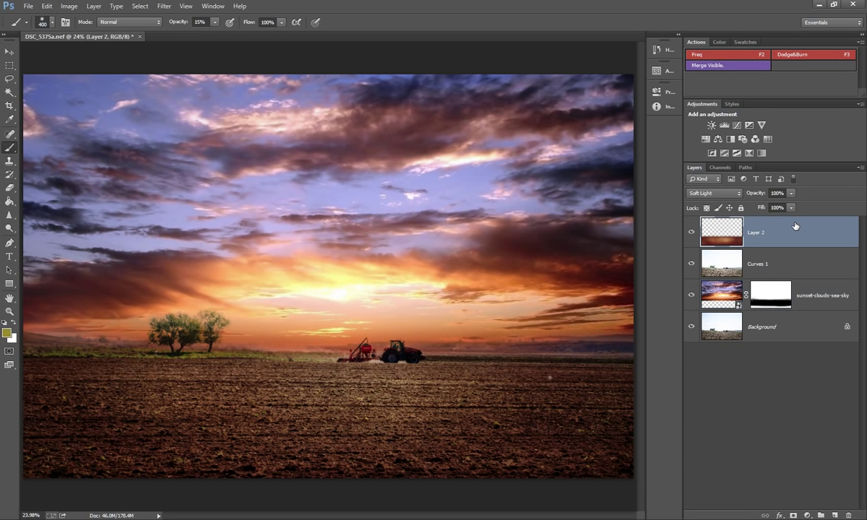
Add a Curves adjustment layer, pulling the lower point down and the upper point up
click(809, 515)
click(809, 352)
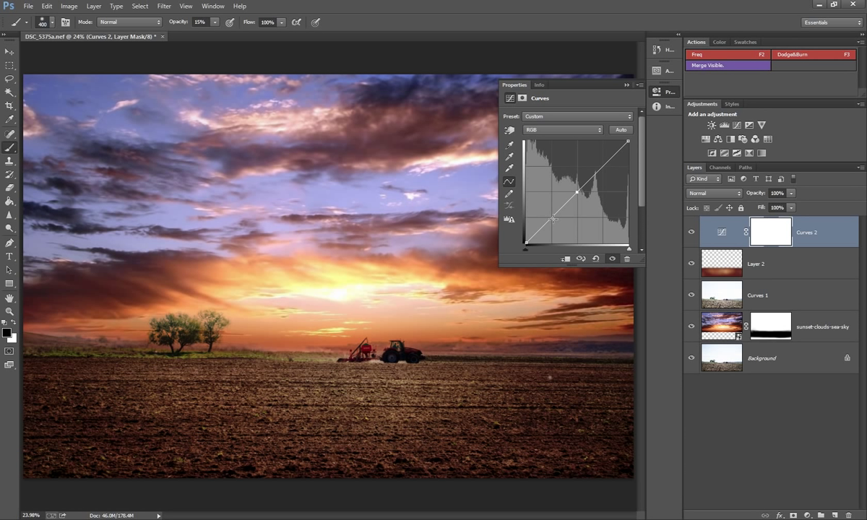
click(552, 218)
click(578, 192)
click(552, 218)
drag(552, 218, 552, 222)
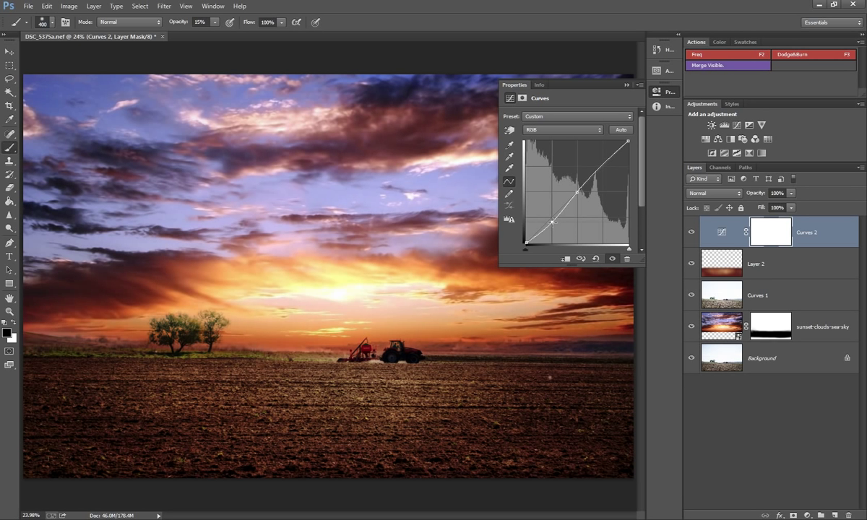
click(605, 164)
drag(605, 163, 600, 154)
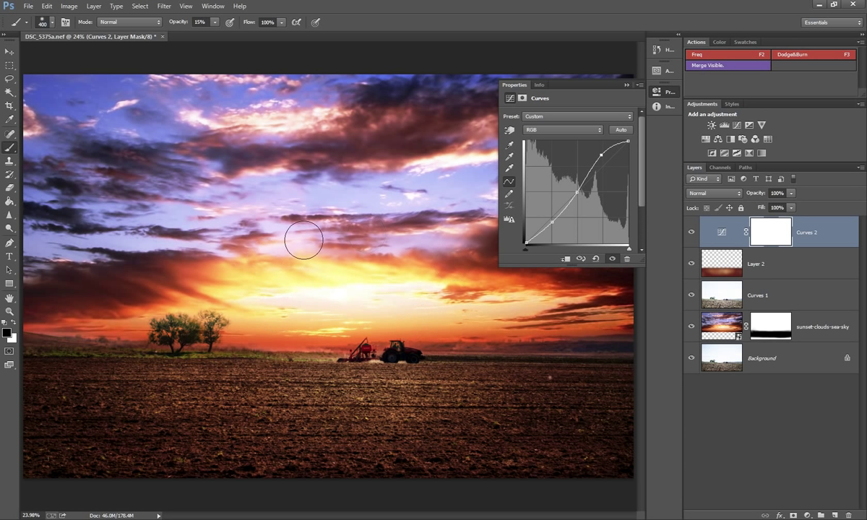
drag(602, 154, 607, 156)
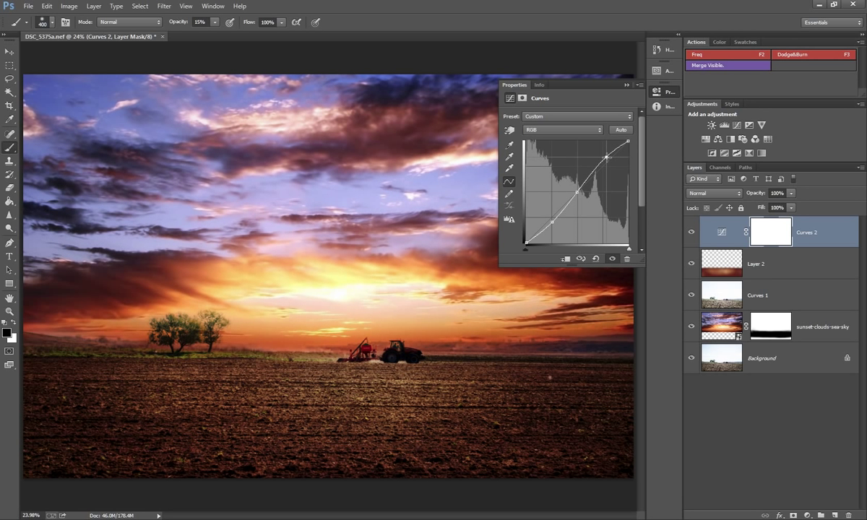
click(627, 84)
scroll(491, 252, down, 2)
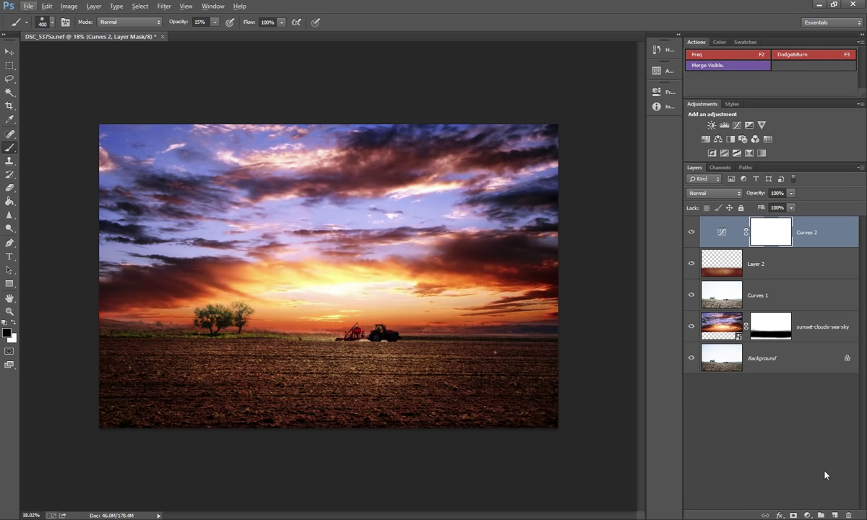
Add a Hue/Saturation adjustment layer raising Reds saturation +13 and Greens +59
click(808, 515)
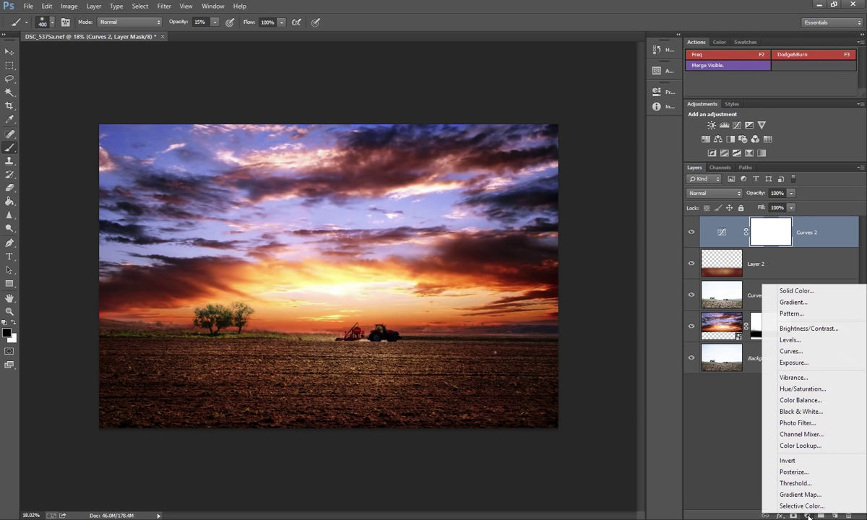
click(817, 391)
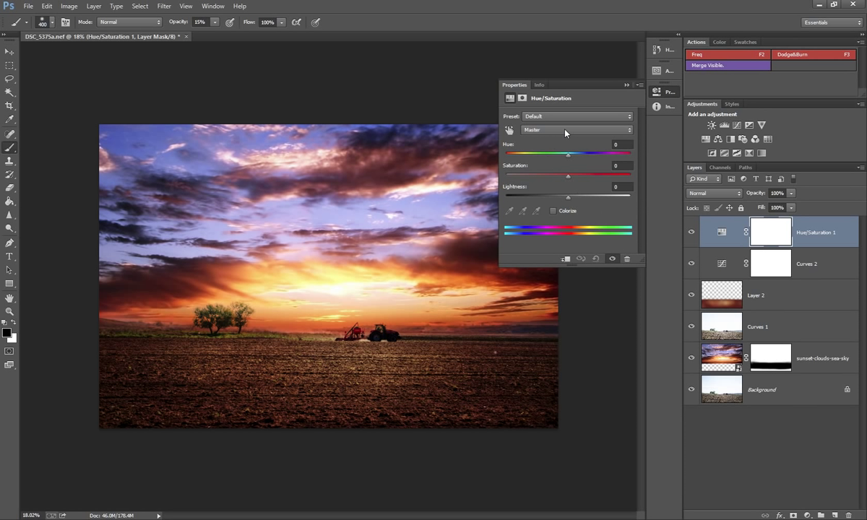
click(564, 131)
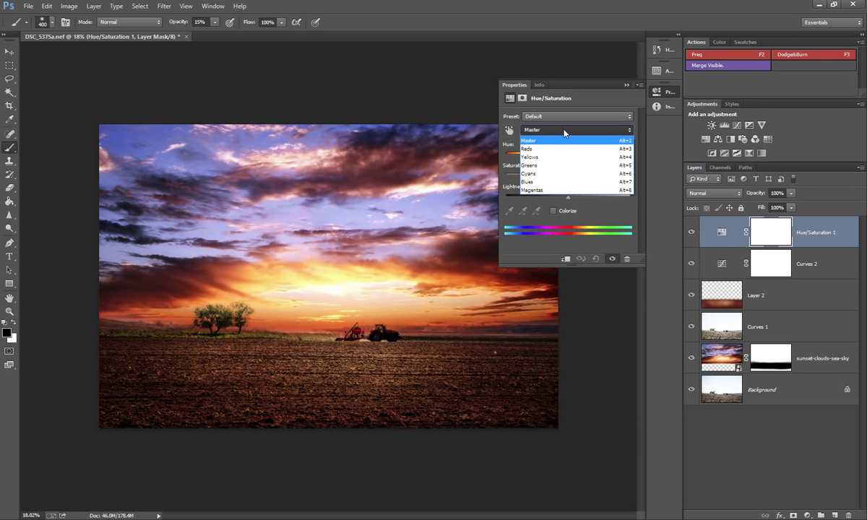
click(547, 149)
drag(568, 175, 577, 177)
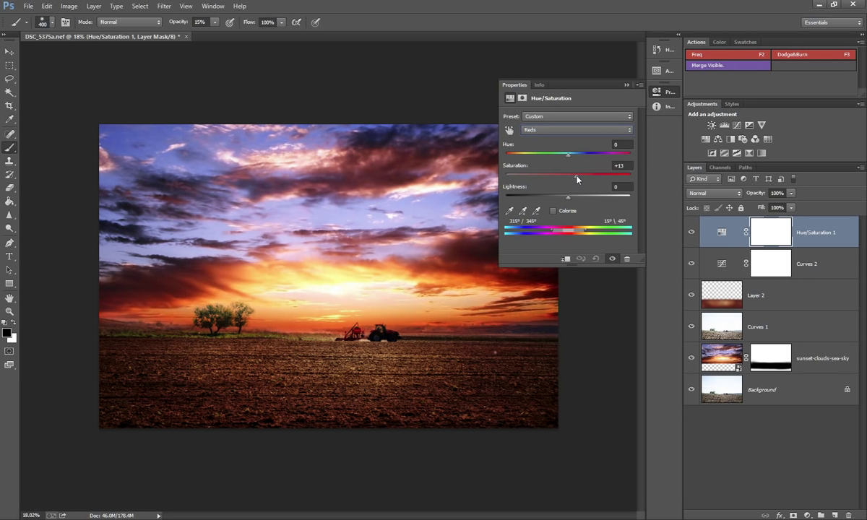
click(532, 131)
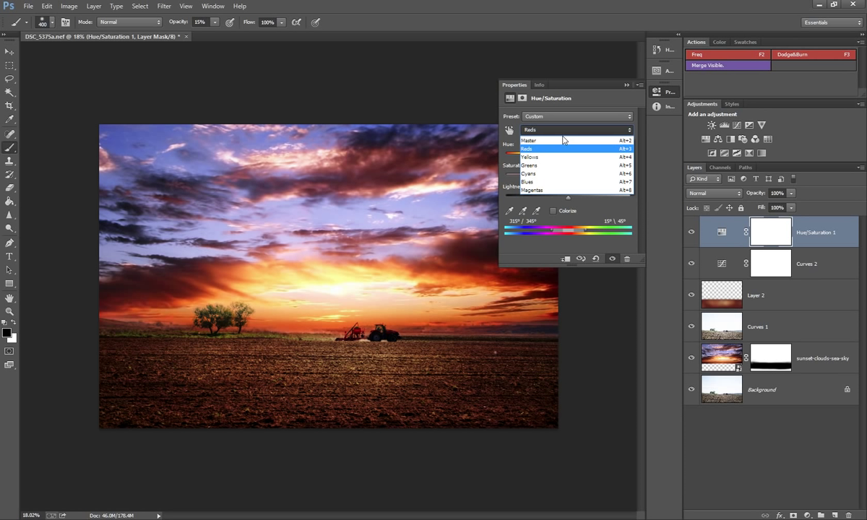
click(534, 165)
drag(568, 175, 606, 177)
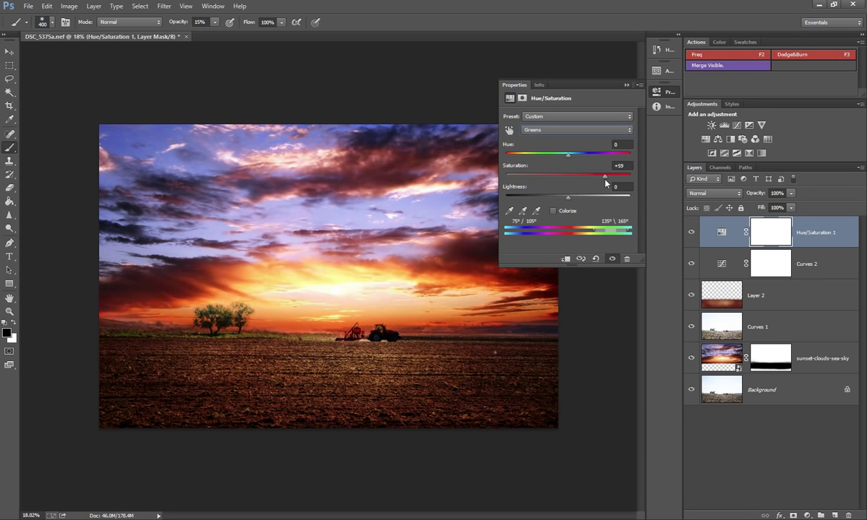
Raise Blues saturation to +32 and lower Blues lightness to -12
click(563, 130)
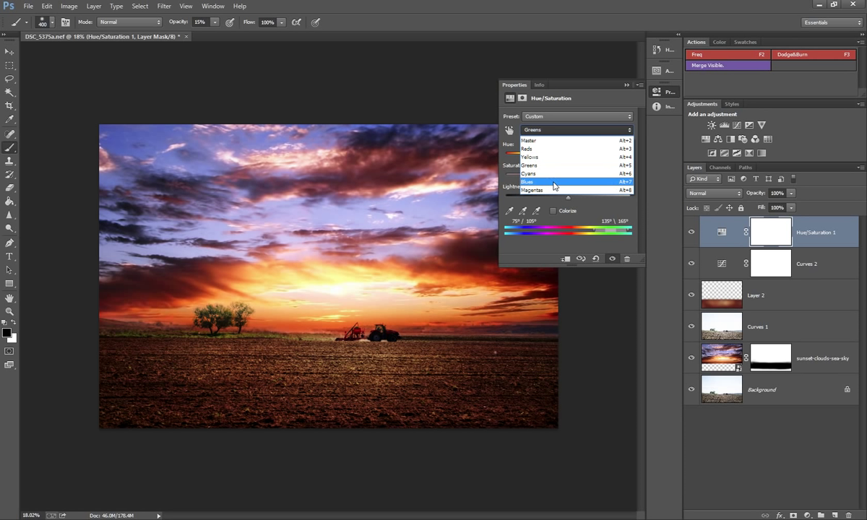
click(553, 182)
drag(568, 176, 584, 177)
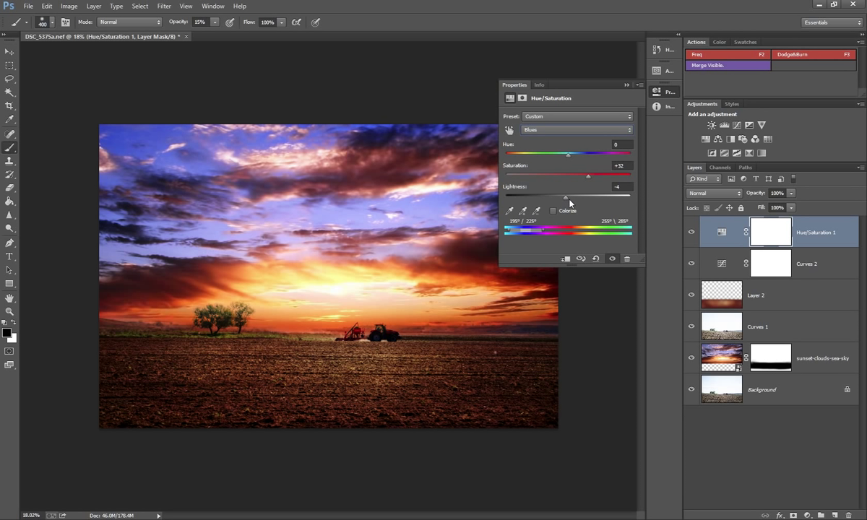
drag(563, 201, 561, 200)
click(627, 85)
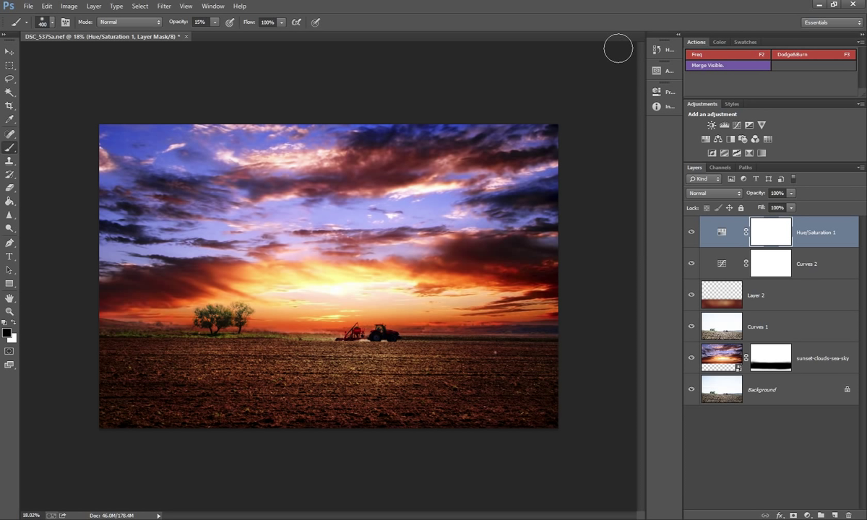
Toggle the Hue/Saturation 1 and Curves 2 layers off and on to compare
click(691, 232)
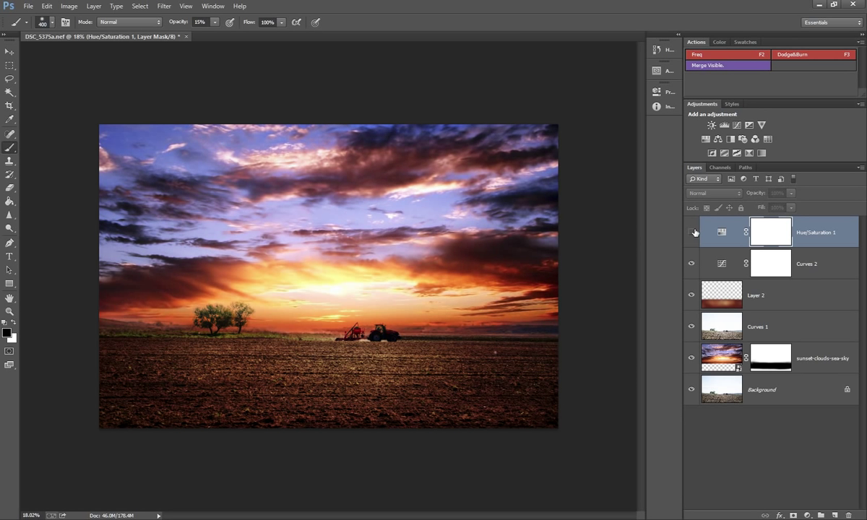
click(692, 232)
click(691, 263)
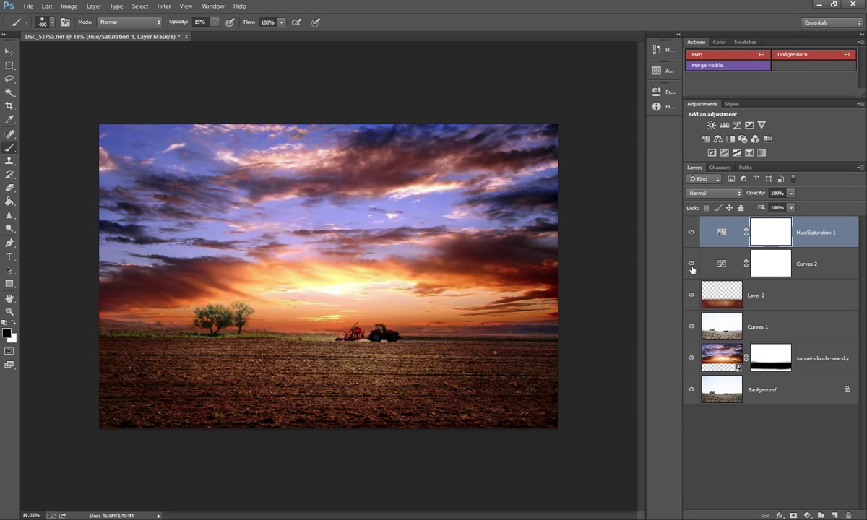
Lift Curves 2's midtone and upper points to brighten the sky, then select Background
double_click(722, 264)
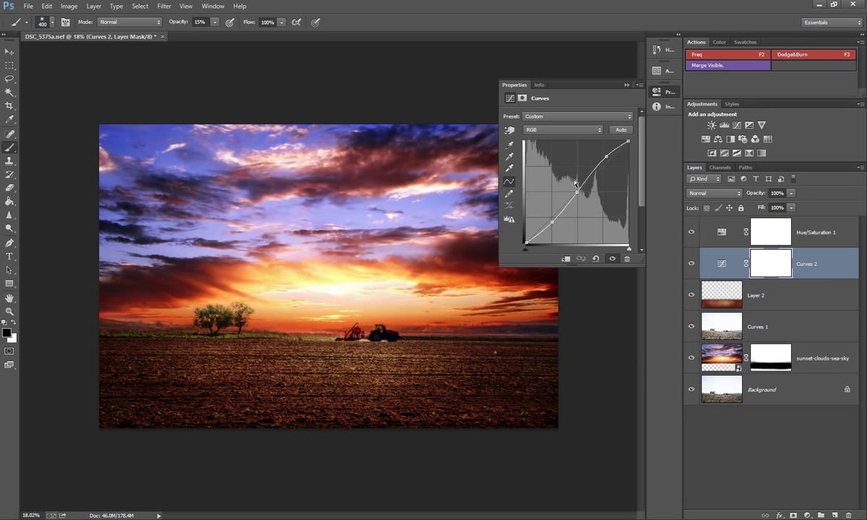
drag(577, 192, 578, 193)
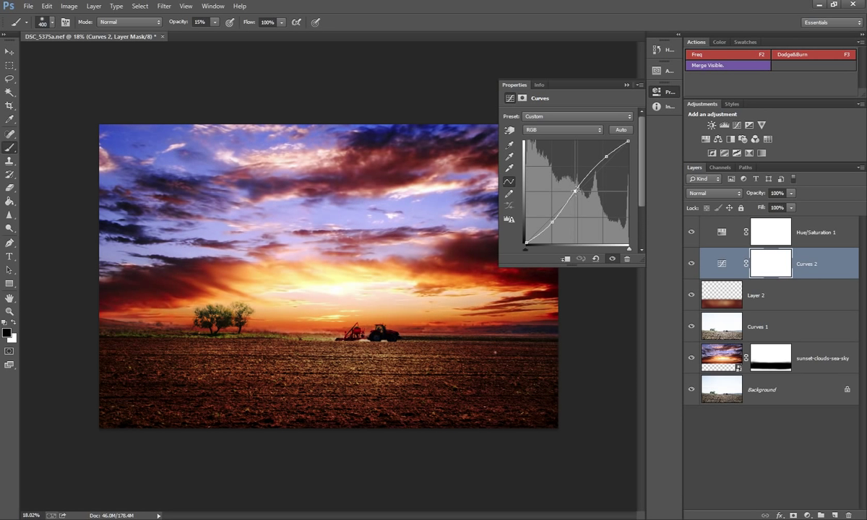
click(553, 222)
drag(576, 192, 578, 190)
drag(606, 156, 603, 153)
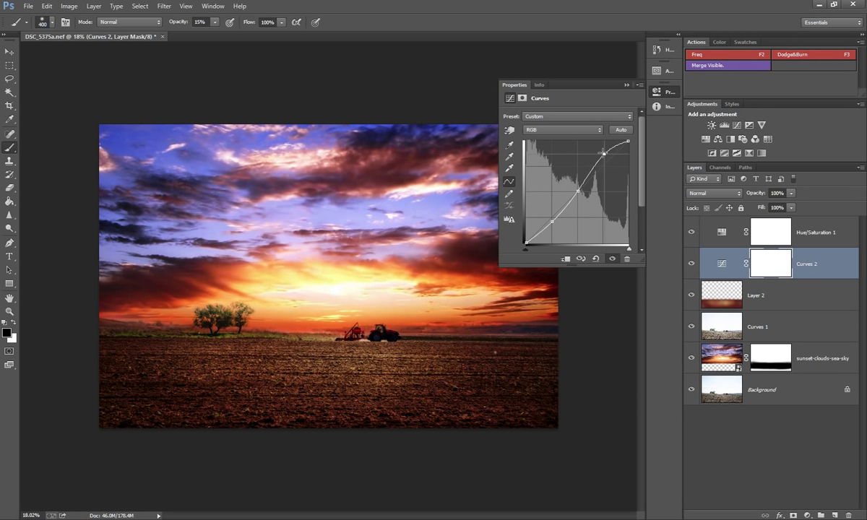
click(626, 84)
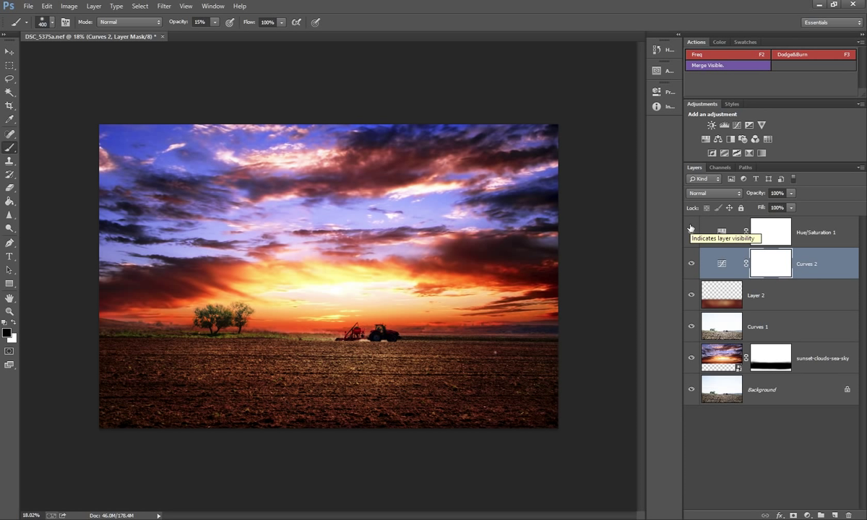
click(729, 235)
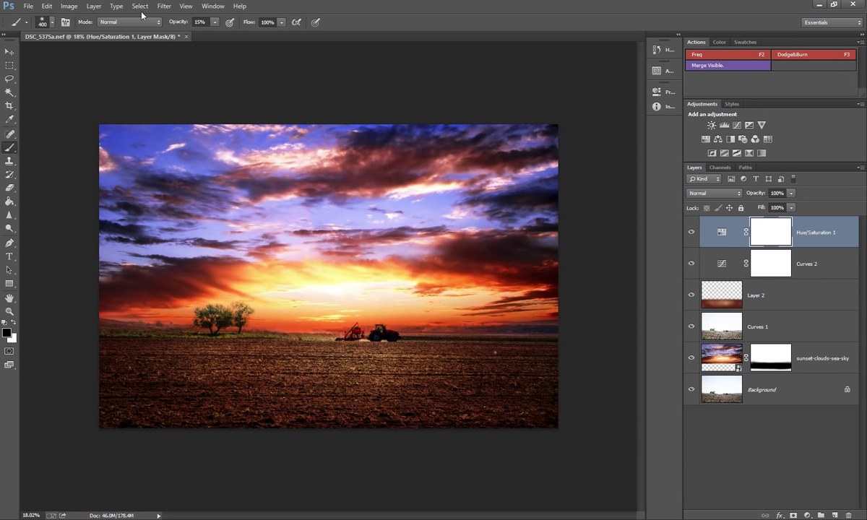
click(770, 394)
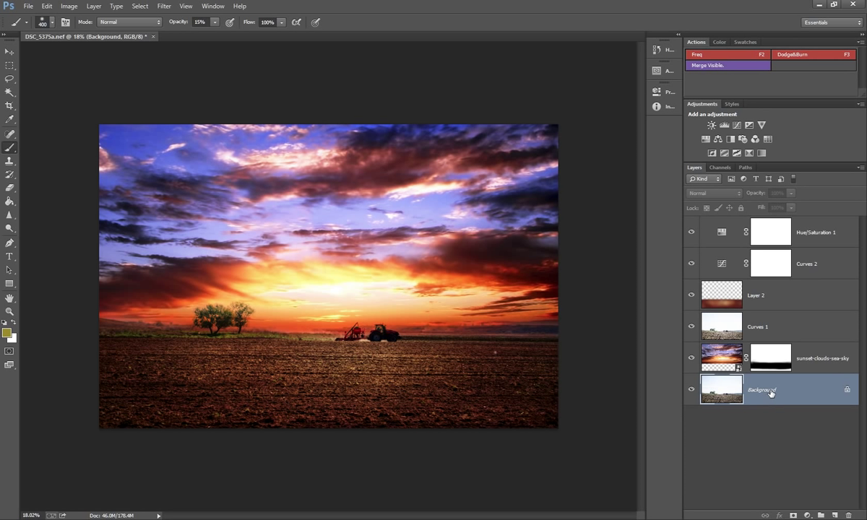
Duplicate the Background layer as Background copy and move it to the top
right_click(716, 388)
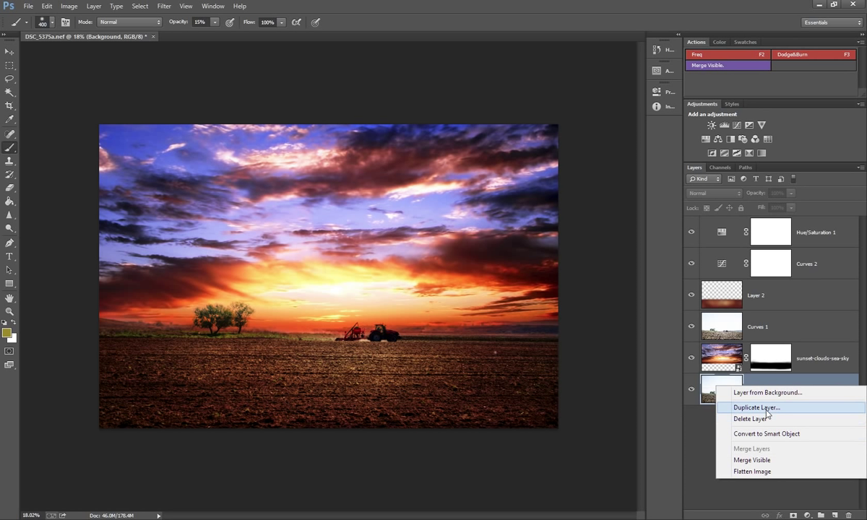
click(767, 408)
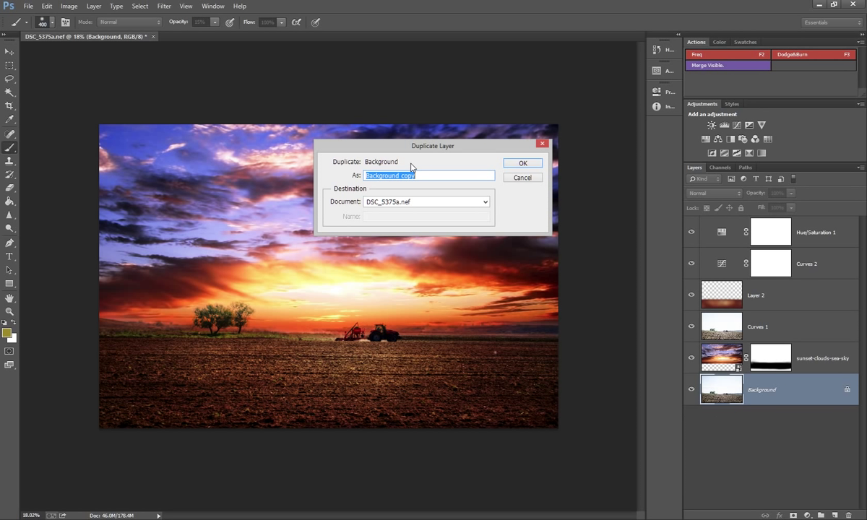
click(523, 163)
drag(775, 402, 758, 221)
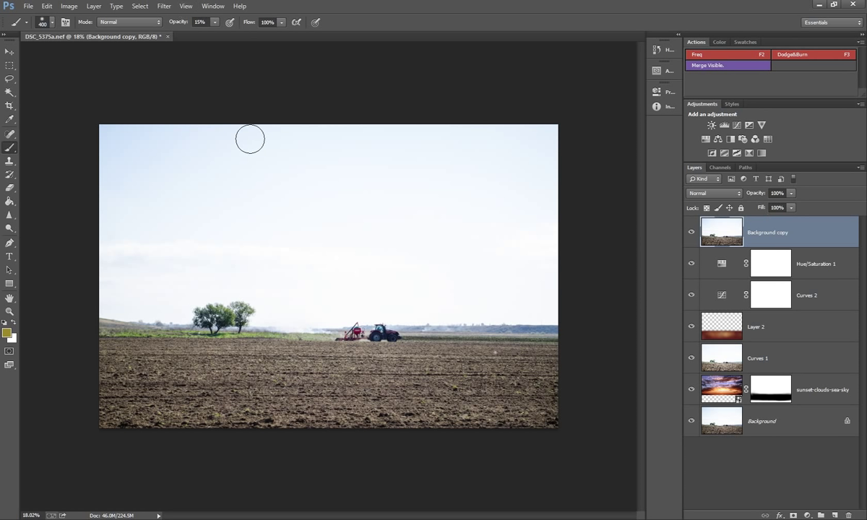
Apply a High Pass filter of about 3 pixels to Background copy
click(164, 5)
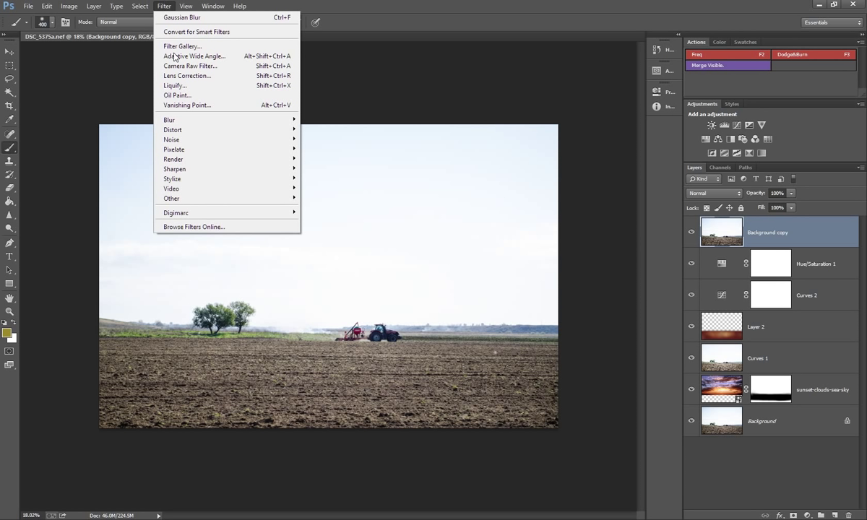
mouse_move(171, 198)
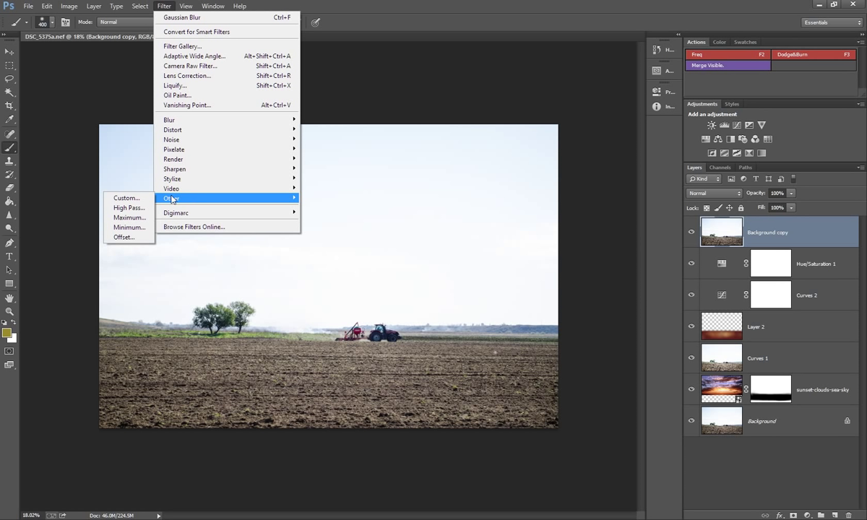
click(130, 208)
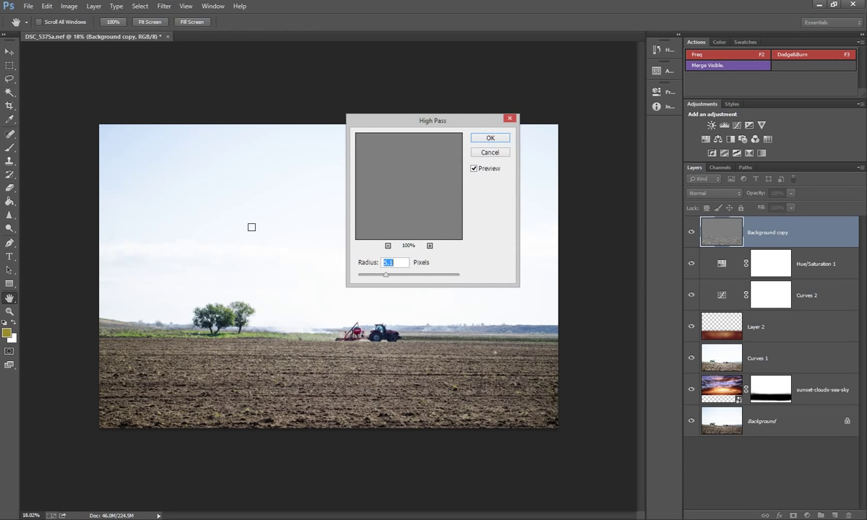
drag(404, 280, 378, 279)
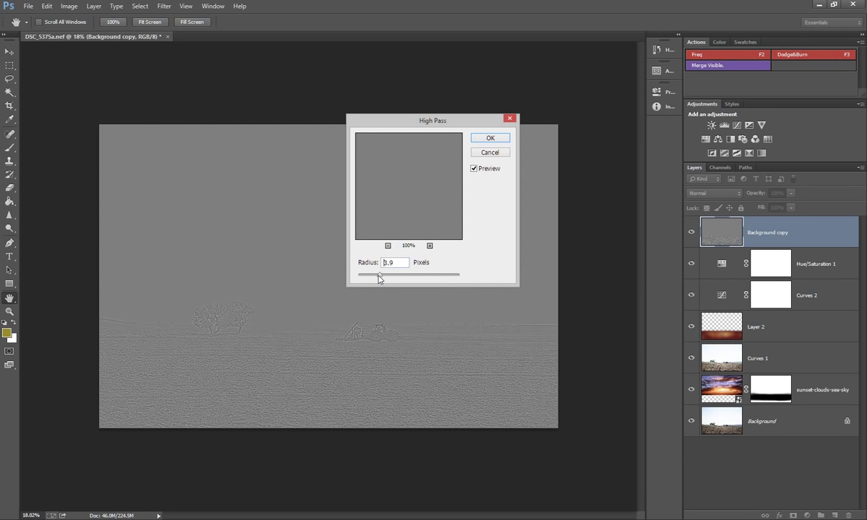
drag(377, 279, 374, 280)
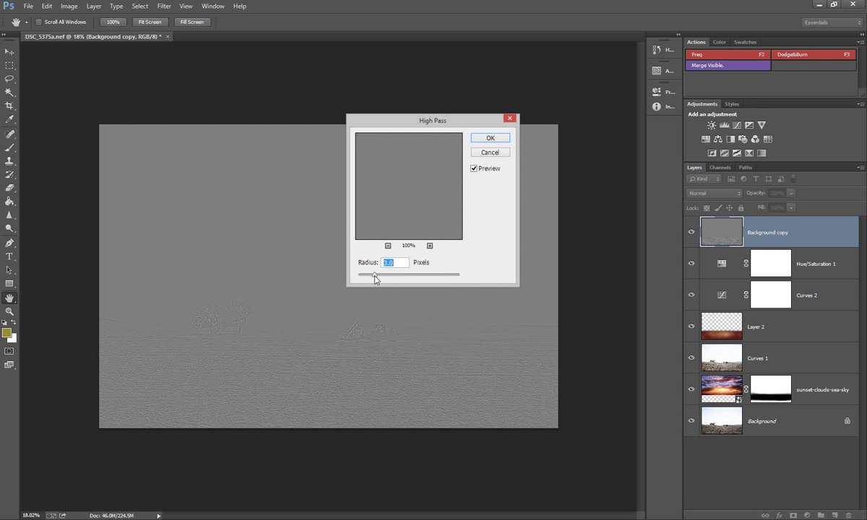
Confirm the High Pass and try Soft Light, then Hard Light blending
click(490, 138)
key(b)
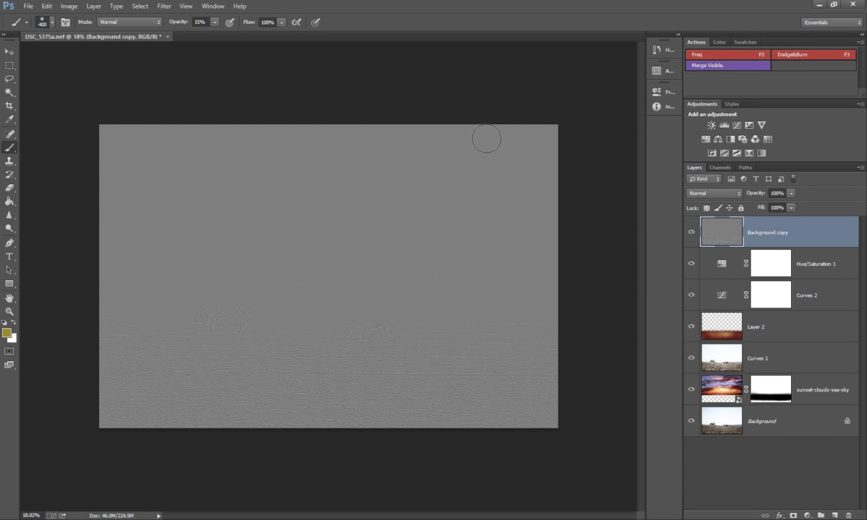
click(714, 193)
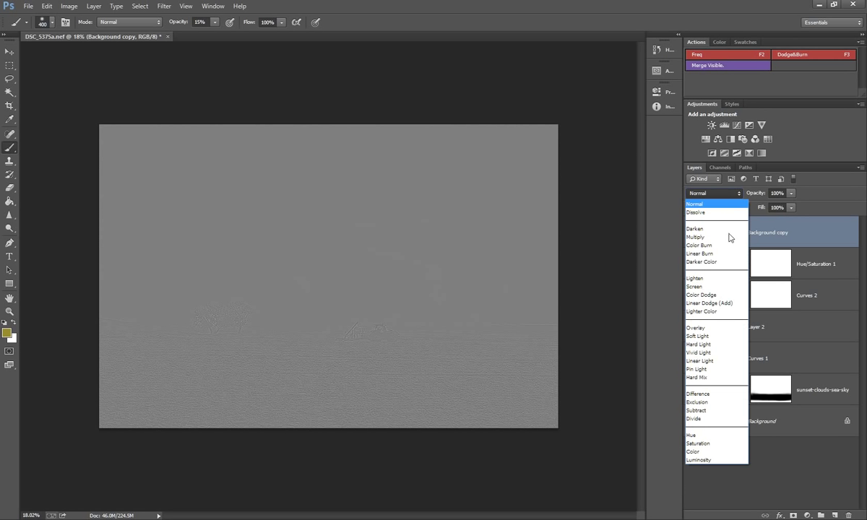
click(707, 334)
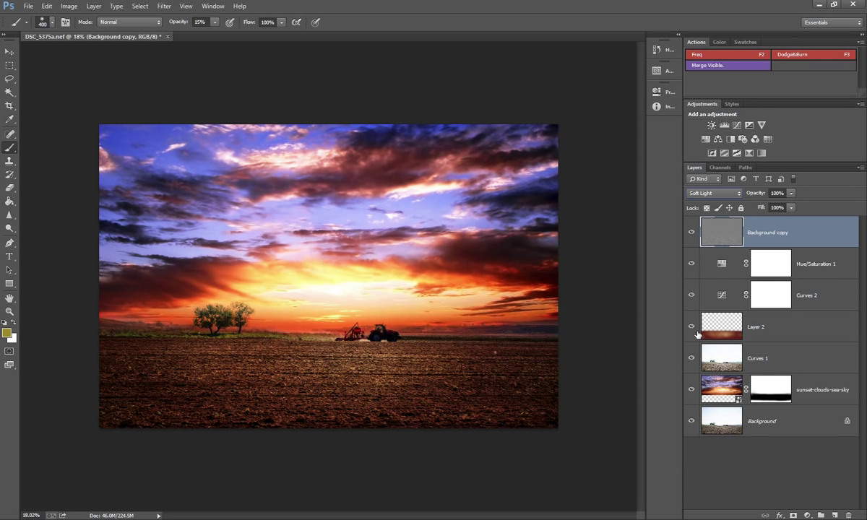
click(709, 194)
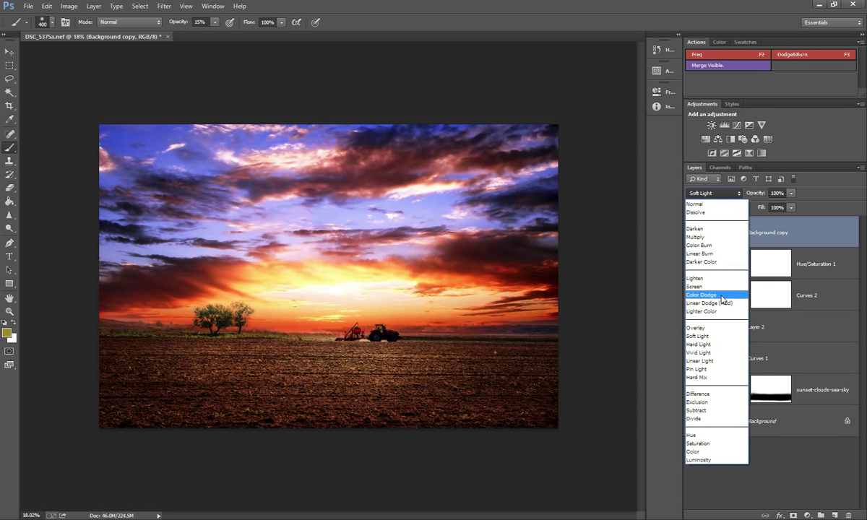
click(722, 345)
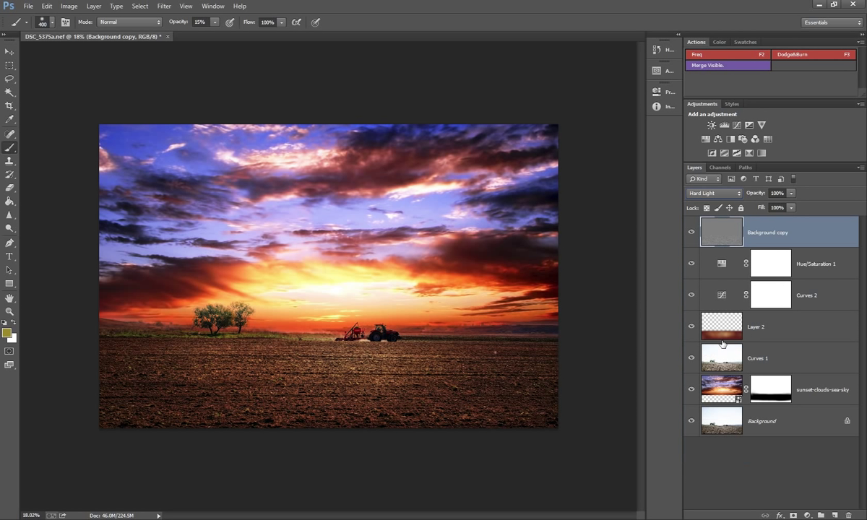
Settle on Soft Light after trying Overlay, with the layer at 69% opacity
click(714, 193)
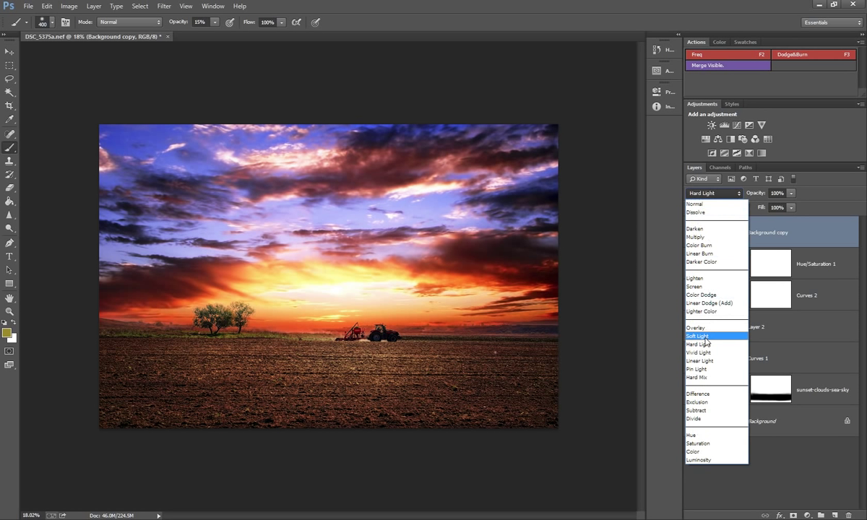
click(705, 339)
click(714, 193)
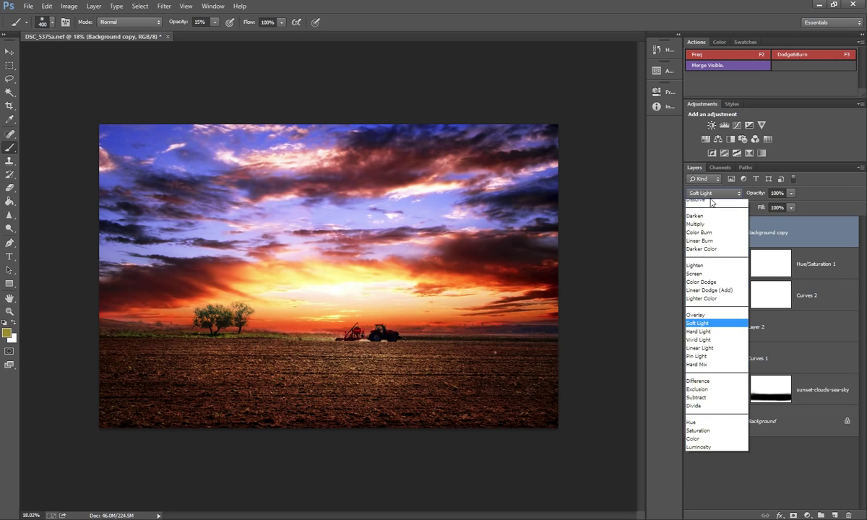
click(709, 330)
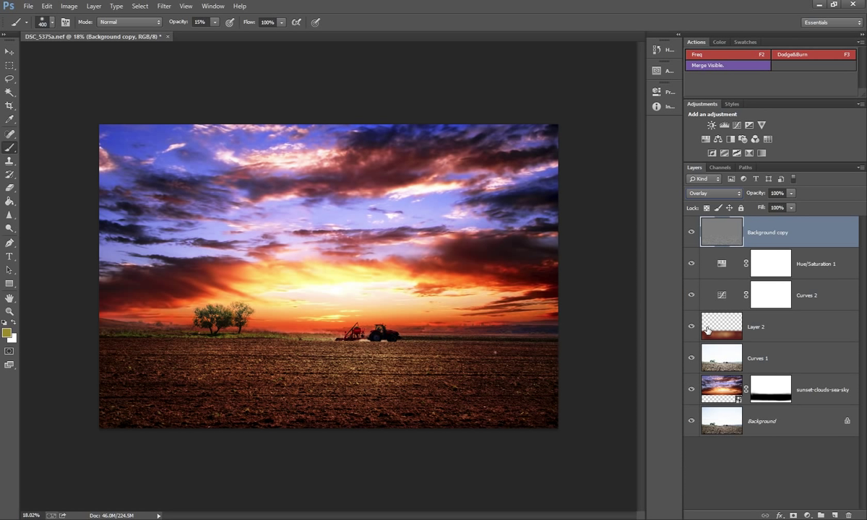
click(712, 193)
click(701, 336)
click(792, 207)
click(808, 206)
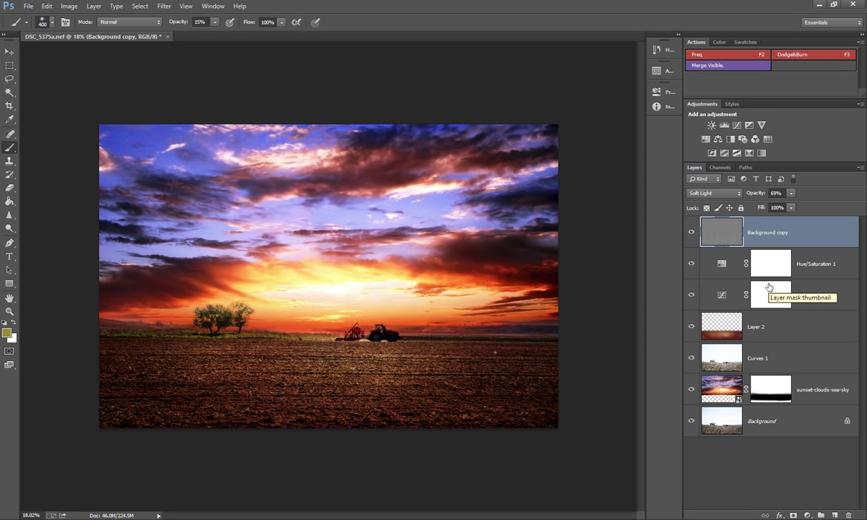
Create a new Layer 3 and fill it with solid black
click(835, 516)
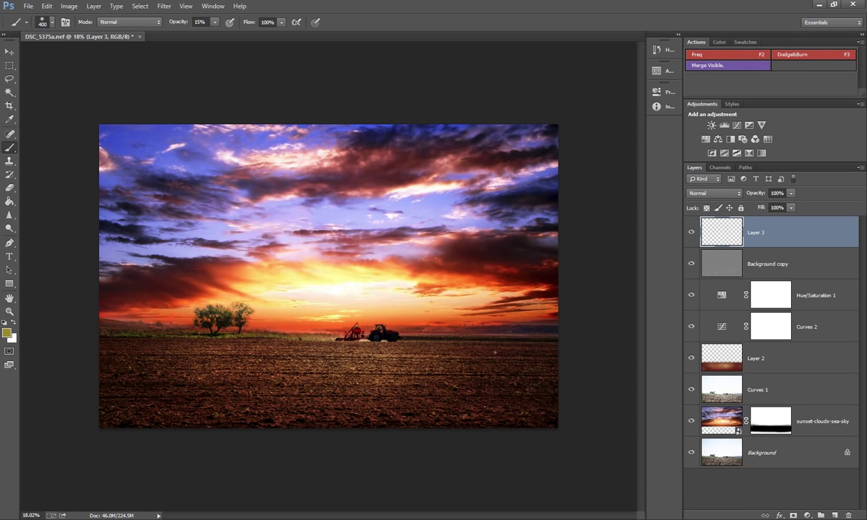
click(9, 201)
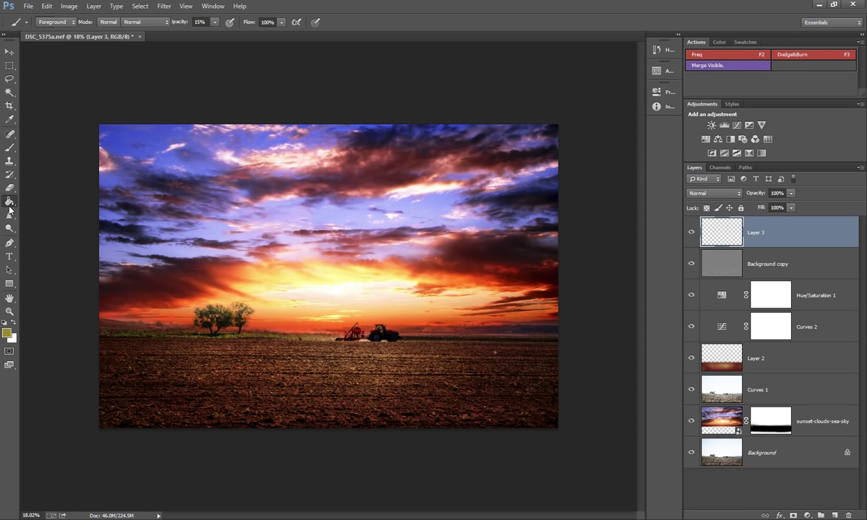
click(5, 322)
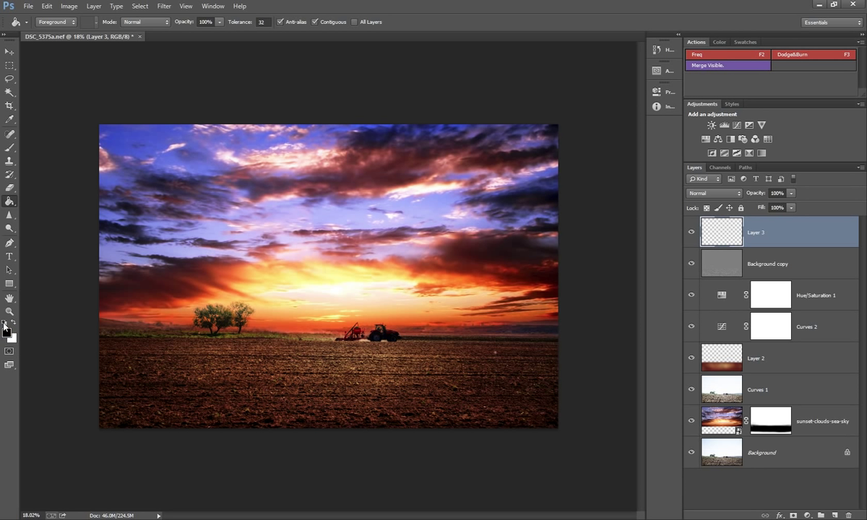
click(274, 231)
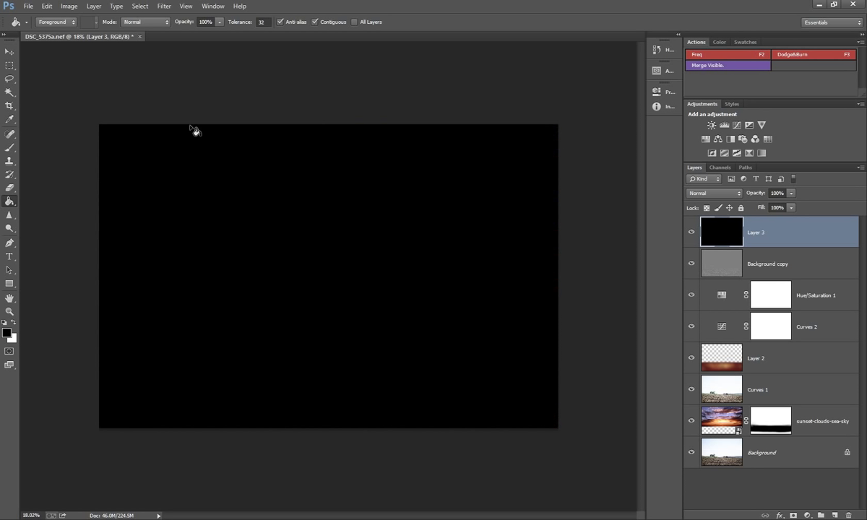
Render a brightened 50-300mm Zoom lens flare onto the black layer
click(164, 9)
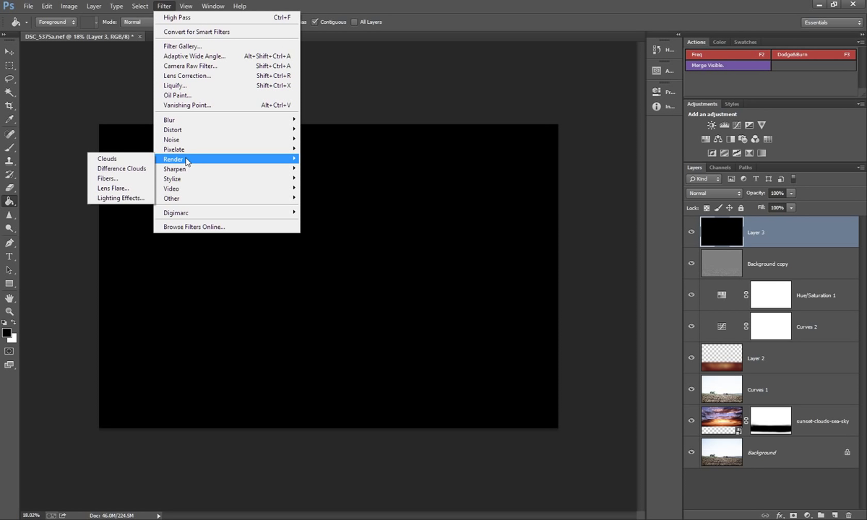
mouse_move(174, 159)
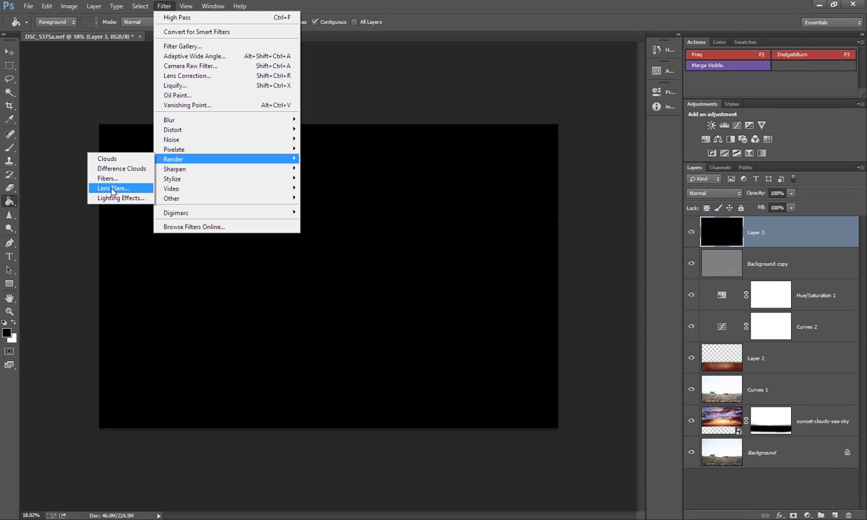
click(113, 189)
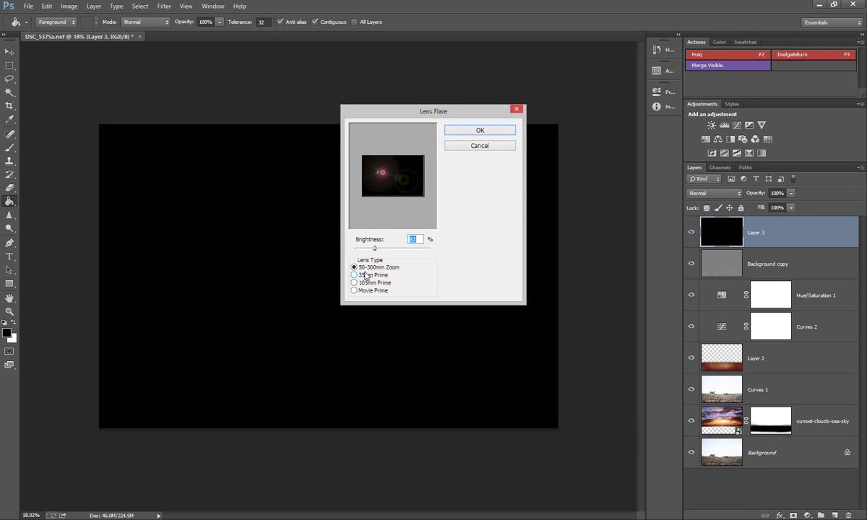
drag(375, 251, 375, 252)
click(467, 134)
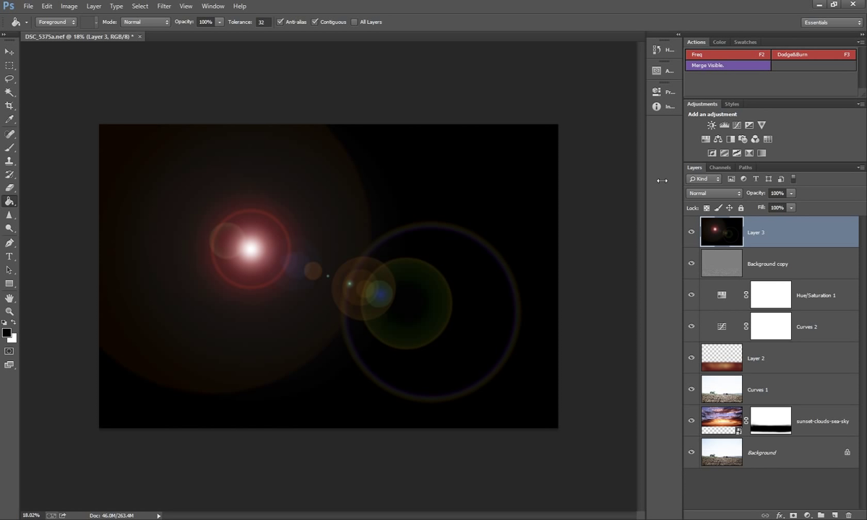
Set Layer 3's blend mode to Linear Dodge (Add) after trying Lighter Color
click(705, 192)
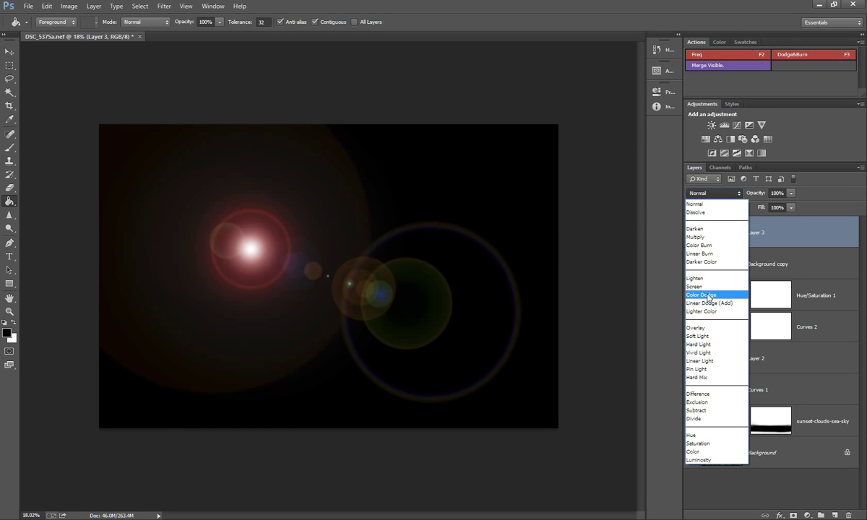
click(712, 303)
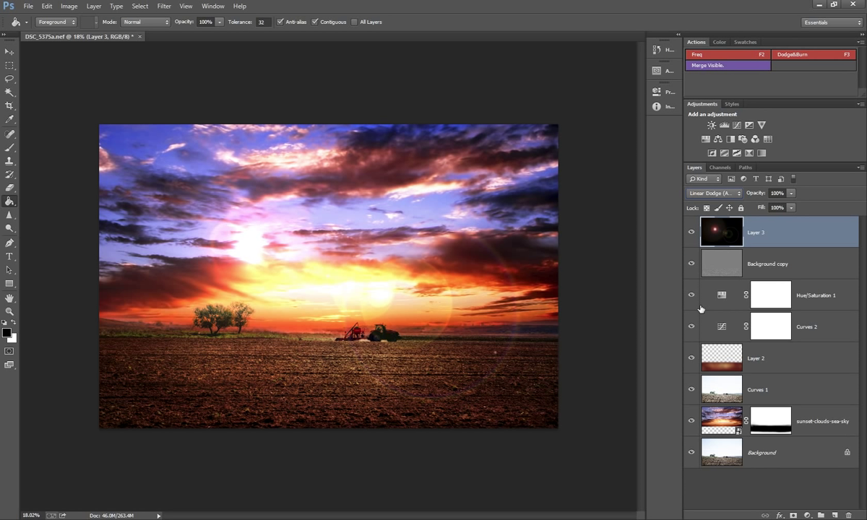
click(712, 193)
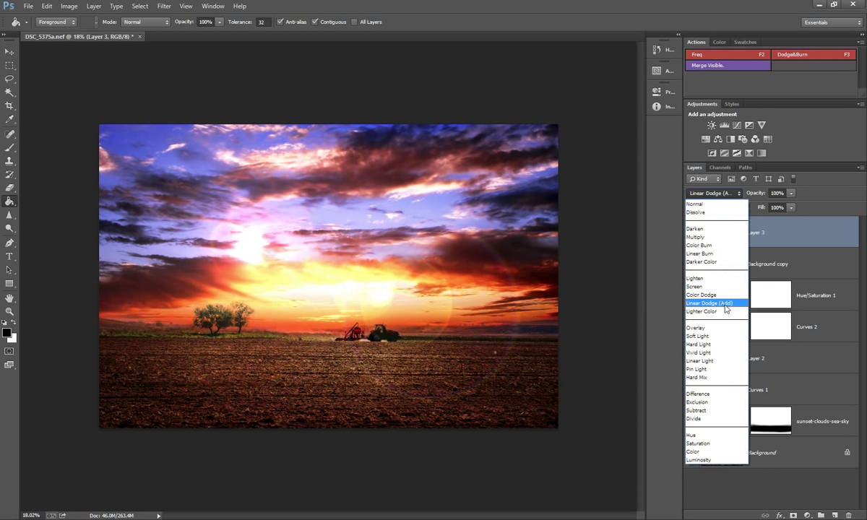
click(726, 311)
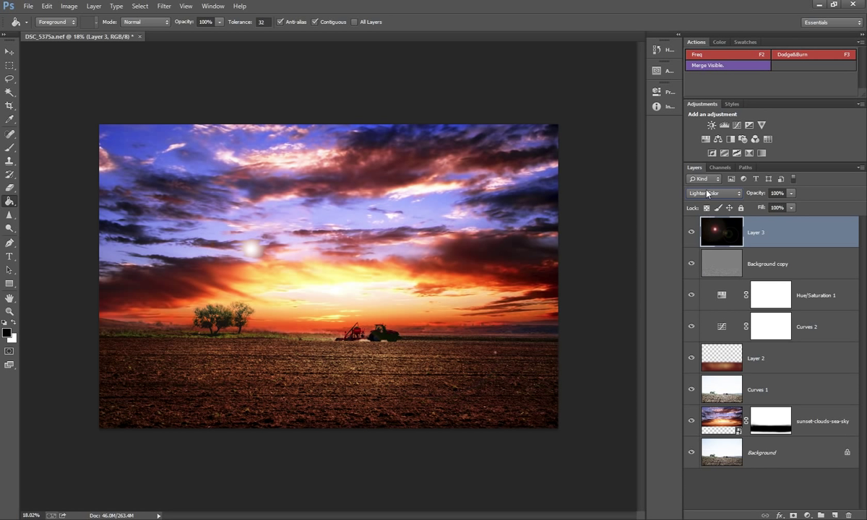
click(707, 193)
click(712, 303)
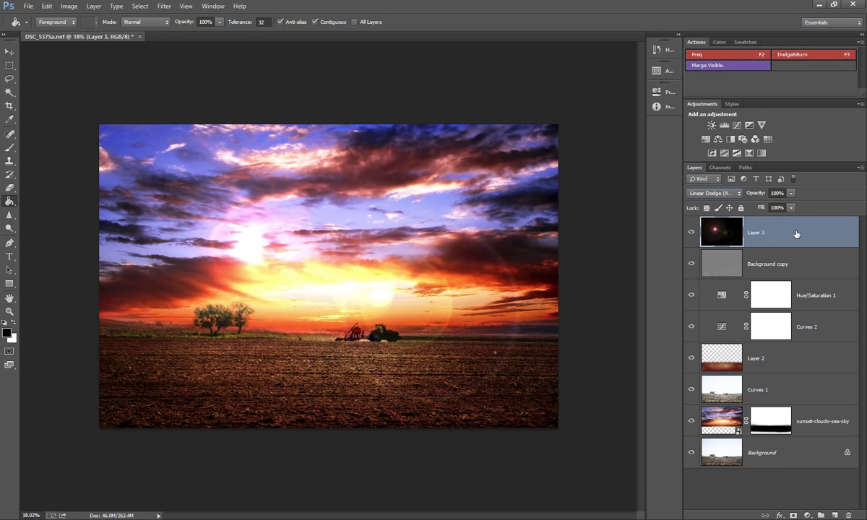
Move the flare down onto the horizon beside the tractor
key(v)
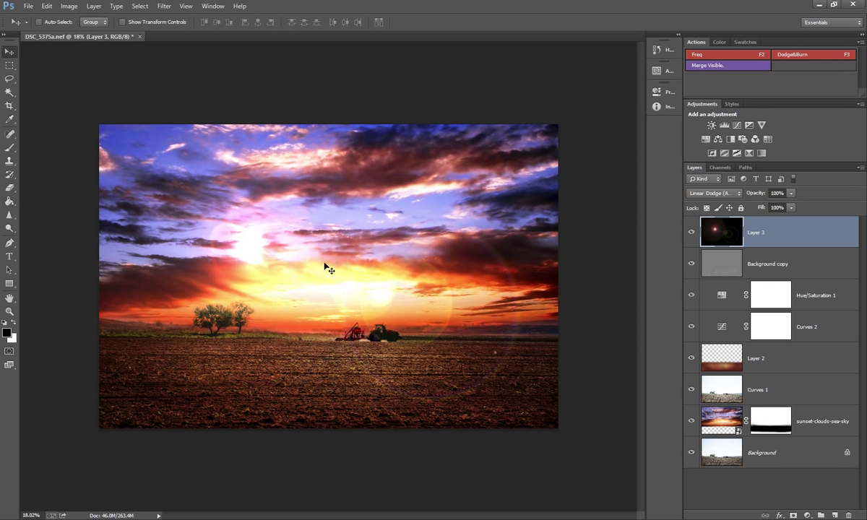
mouse_move(255, 245)
mouse_down()
mouse_move(339, 291)
mouse_move(342, 322)
mouse_move(328, 334)
mouse_move(334, 329)
mouse_up()
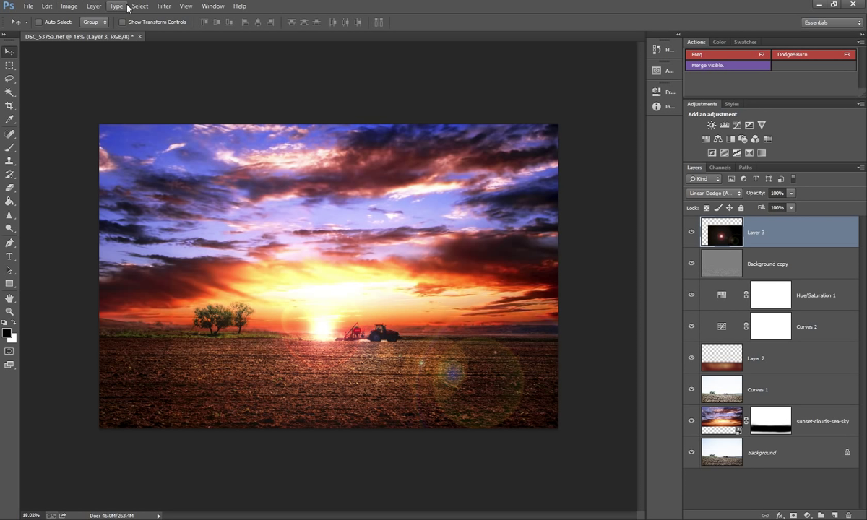
click(165, 7)
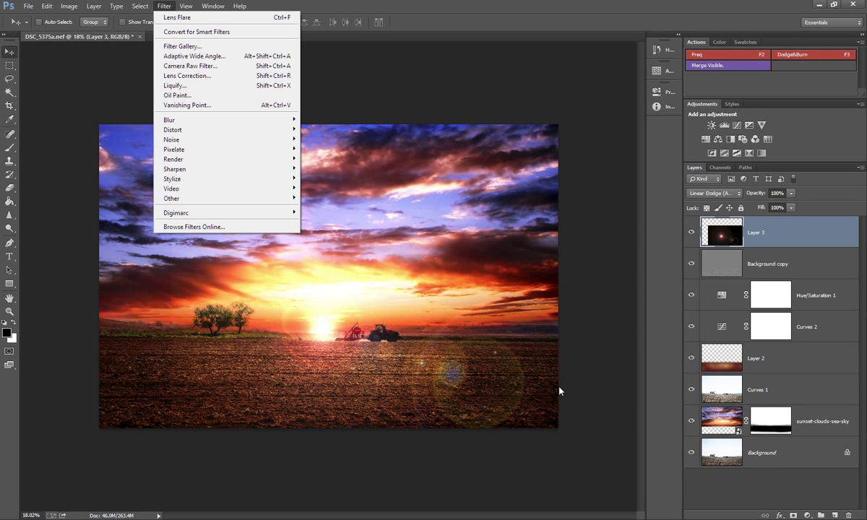
Soften the Layer 3 lens flare with a Gaussian Blur of about 9.2 pixels
click(677, 286)
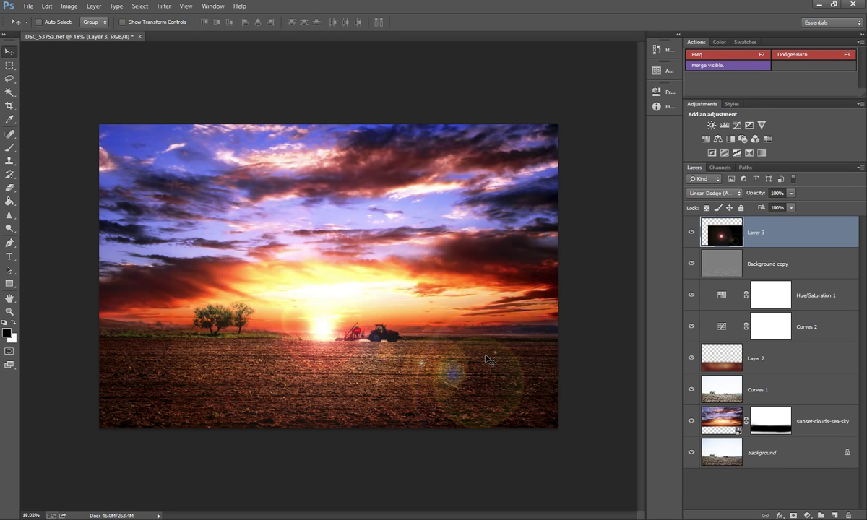
click(164, 5)
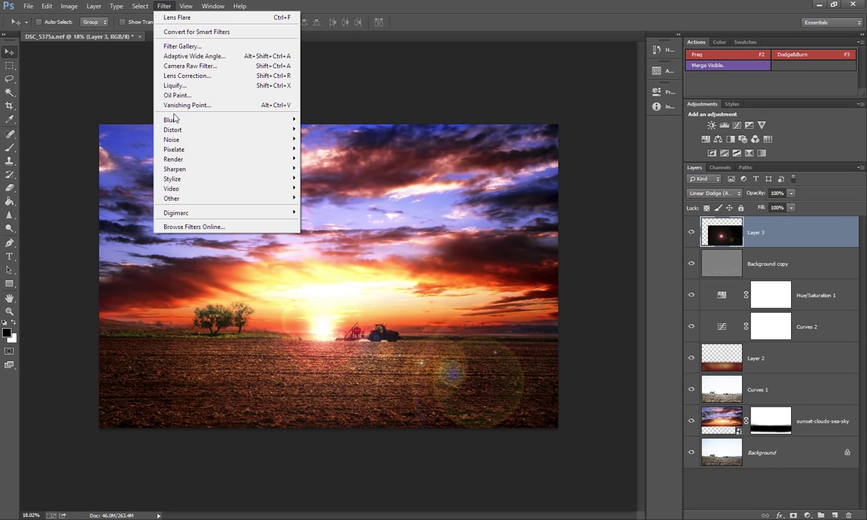
mouse_move(171, 119)
click(124, 194)
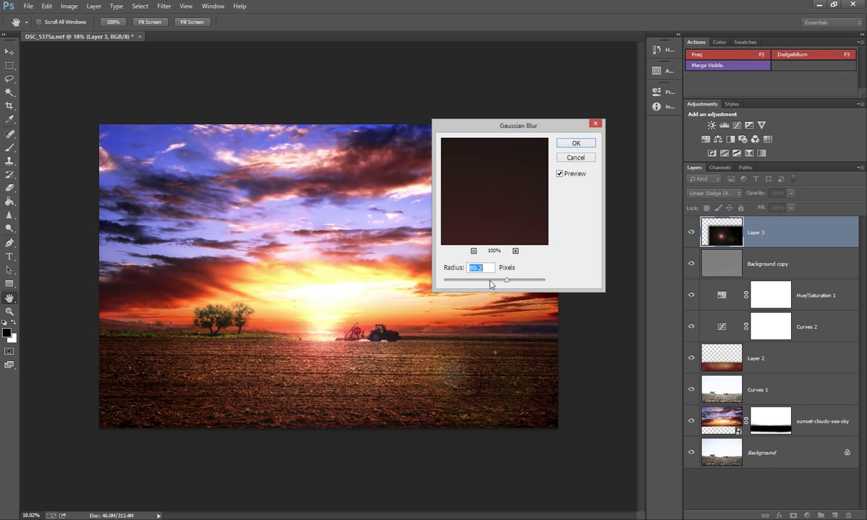
drag(506, 280, 446, 282)
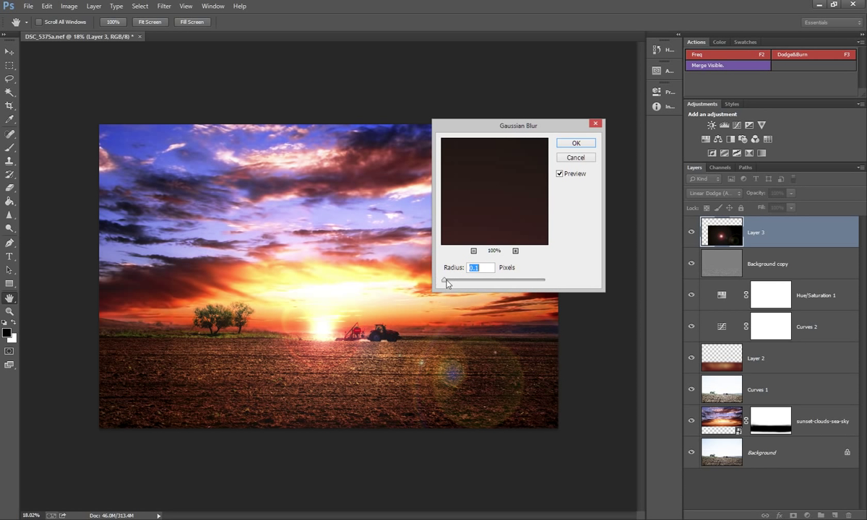
click(473, 285)
drag(482, 284, 491, 283)
drag(483, 283, 489, 285)
click(575, 144)
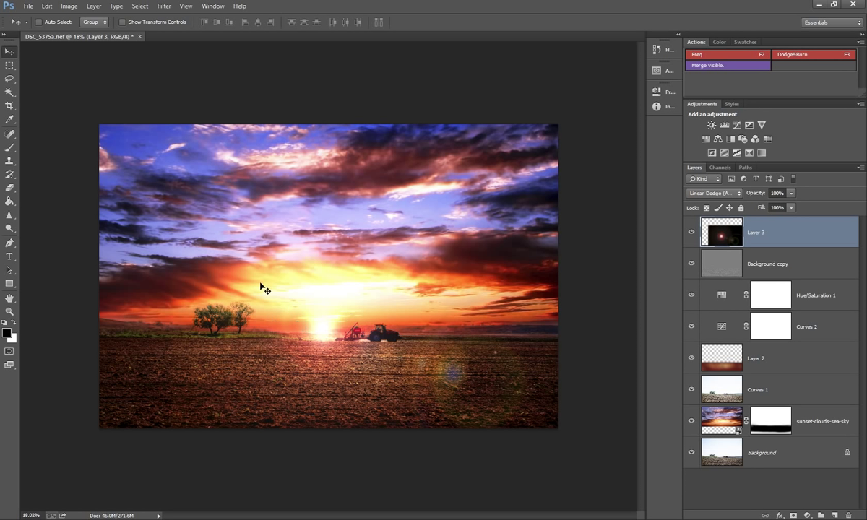
Copy a rectangle around the sun onto new Layer 4 and move it to the upper-left sky
click(8, 66)
drag(255, 267, 396, 385)
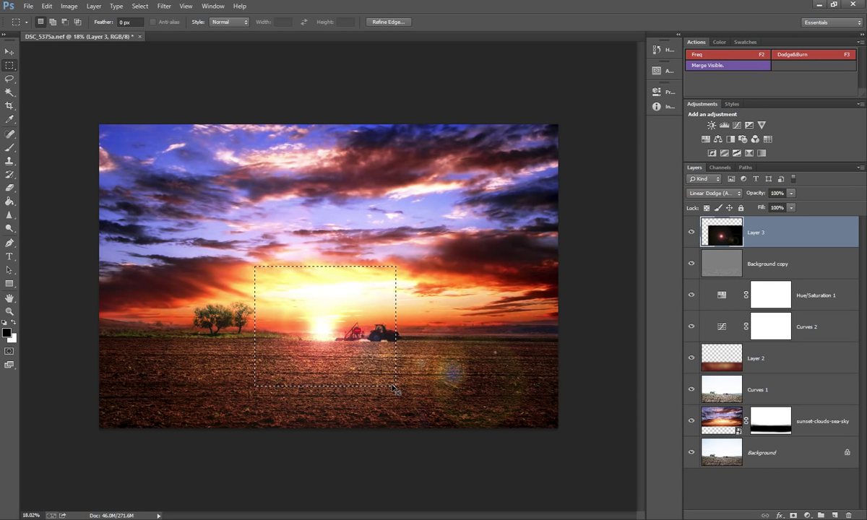
key(ctrl+j)
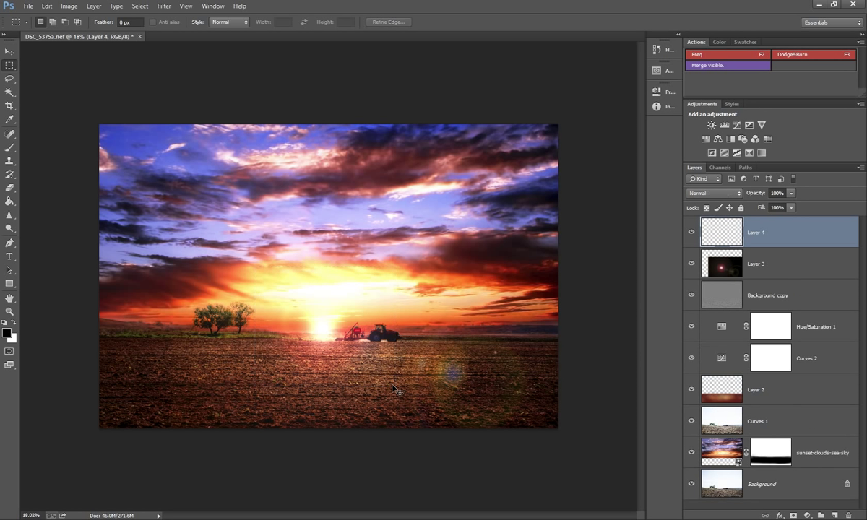
key(v)
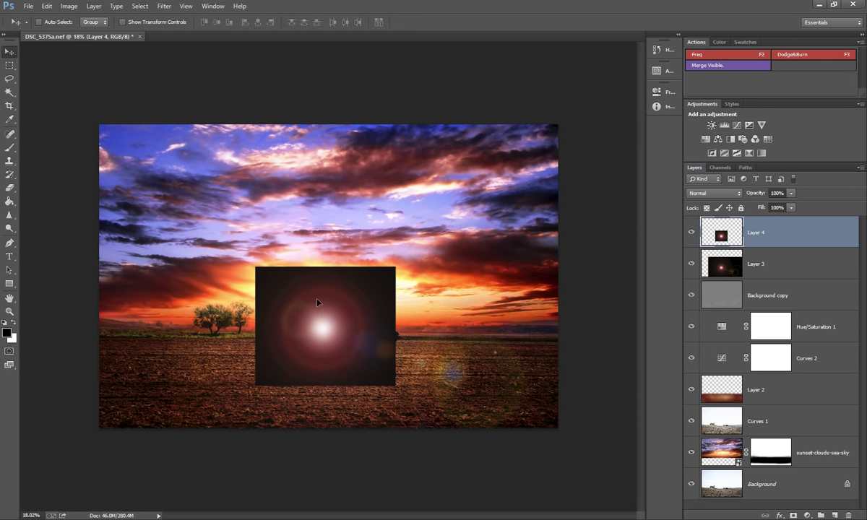
drag(323, 312, 181, 182)
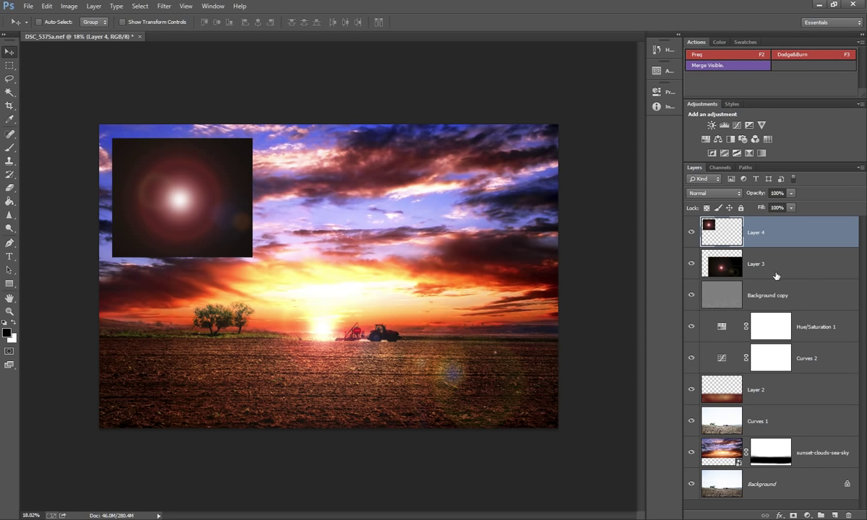
click(725, 273)
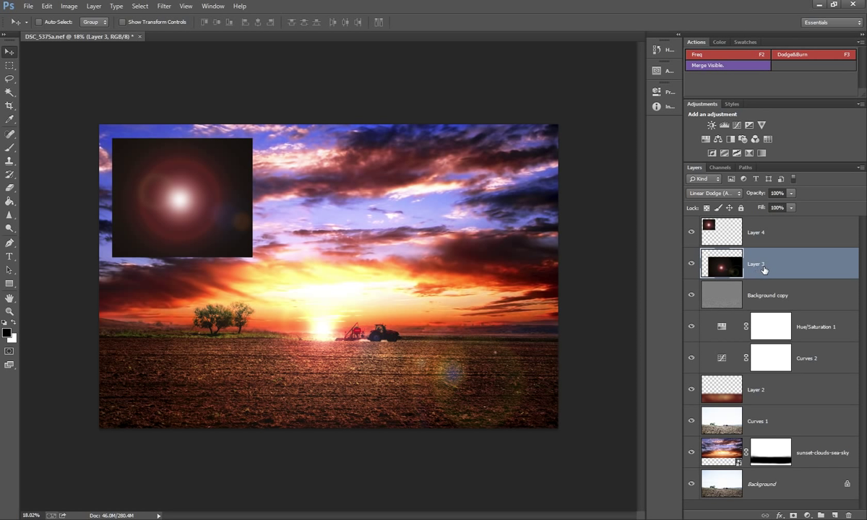
Add a white mask to Layer 3 and paint black near the sun with an enlarged brush
click(794, 516)
click(9, 149)
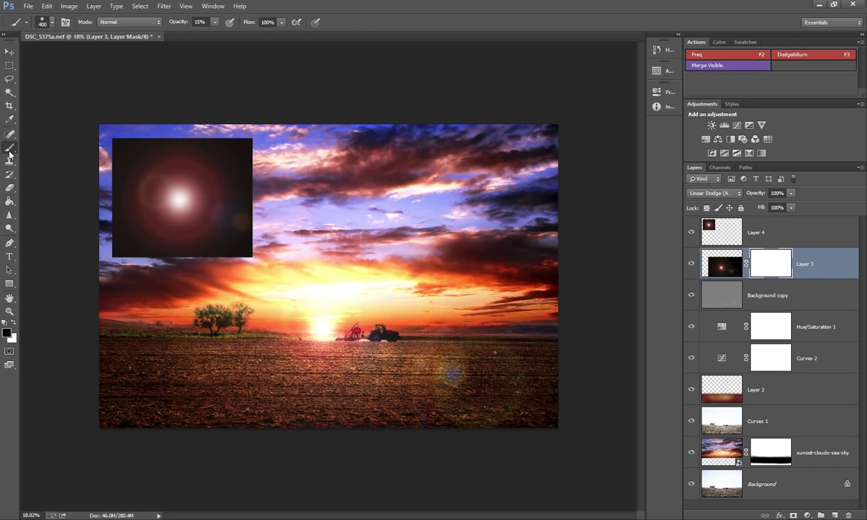
key(bracketright)
key(bracketright)
key(bracketright)
key(bracketright)
key(bracketright)
key(bracketright)
key(bracketright)
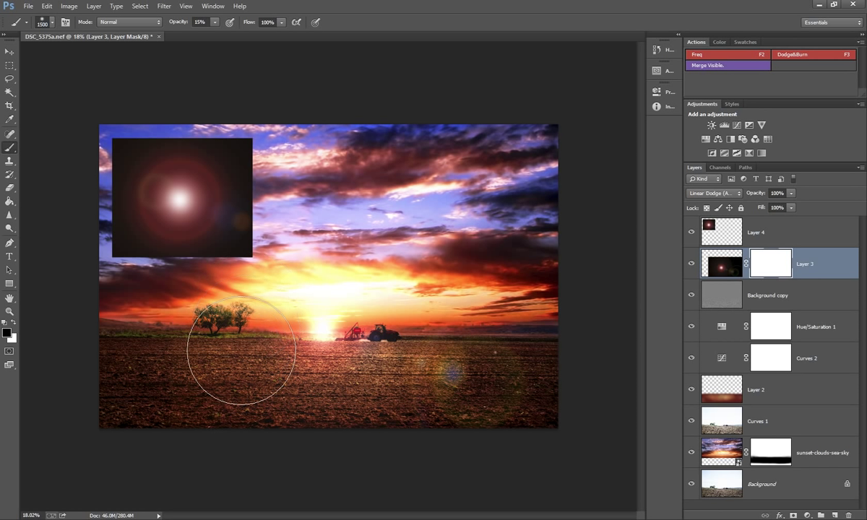
click(282, 288)
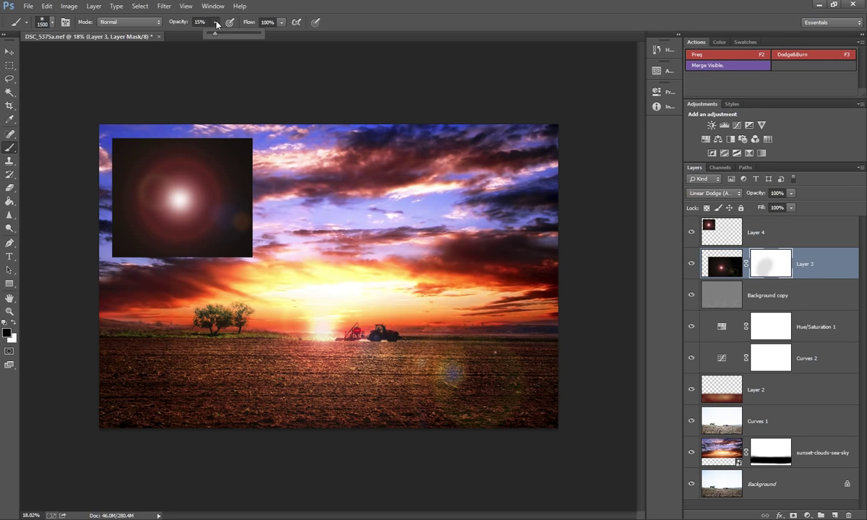
drag(188, 39, 204, 35)
double_click(201, 31)
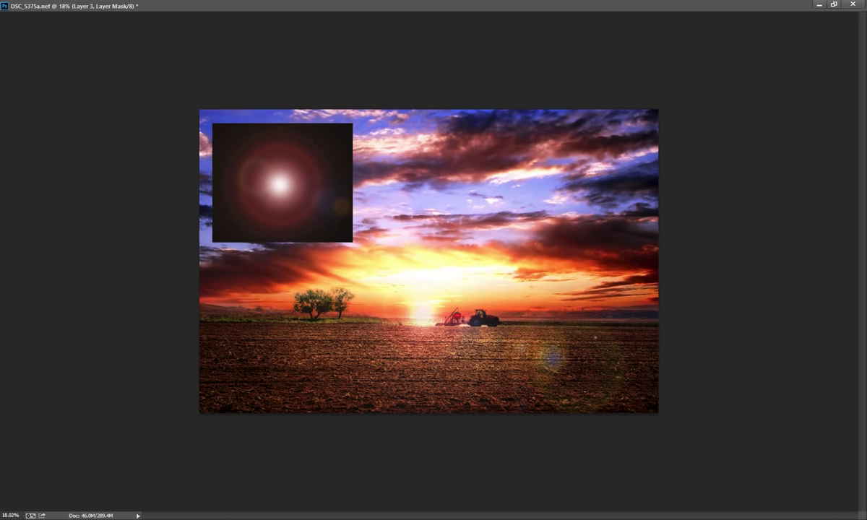
double_click(780, 5)
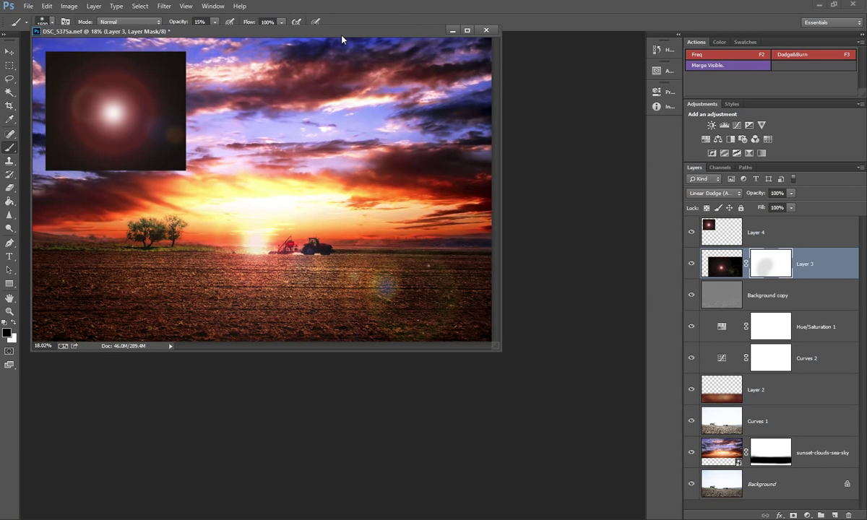
drag(319, 31, 359, 33)
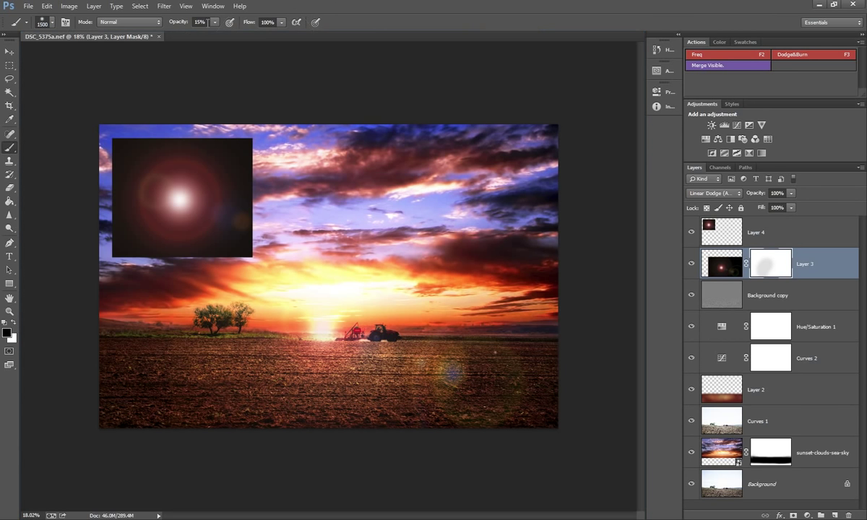
At 100% brush opacity, paint Layer 3's mask black over most of the flare glow
click(216, 24)
drag(204, 31, 247, 29)
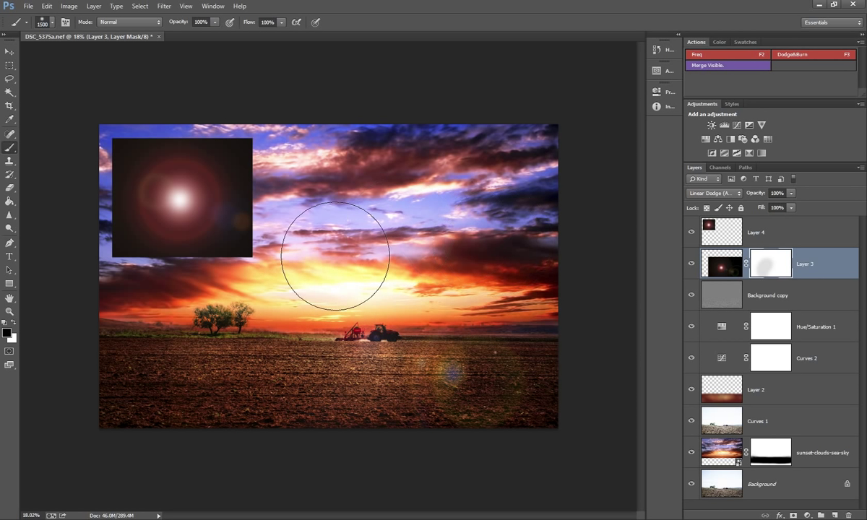
mouse_move(325, 391)
mouse_down()
mouse_move(188, 354)
mouse_move(448, 196)
mouse_move(527, 166)
mouse_up()
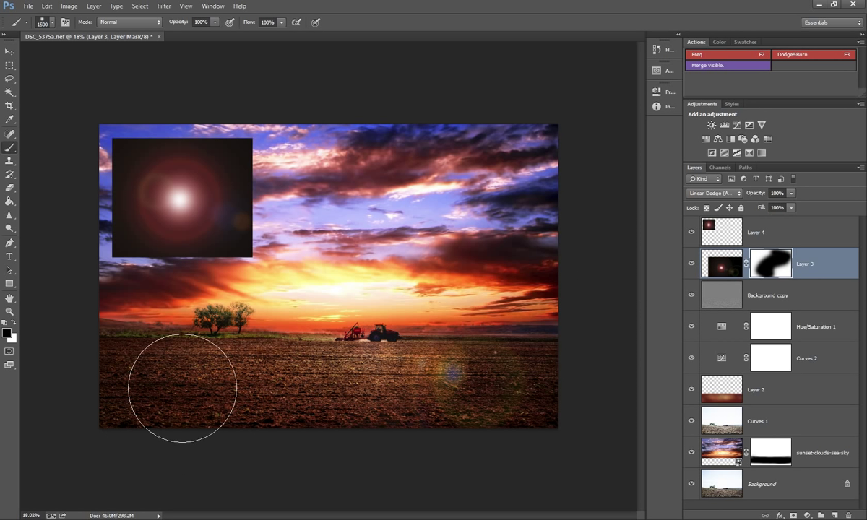
drag(576, 240, 526, 228)
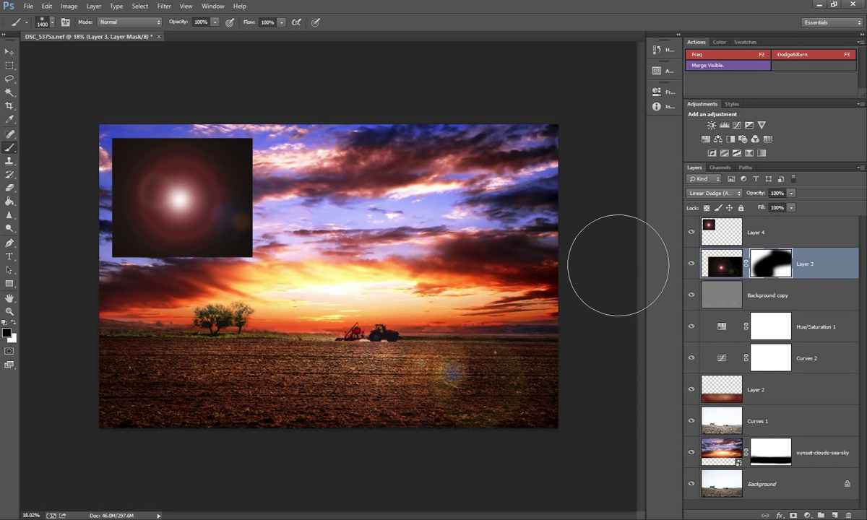
click(734, 239)
After trying Multiply and Linear Burn, set Layer 4 to Linear Dodge (Add) and add a layer mask
click(714, 193)
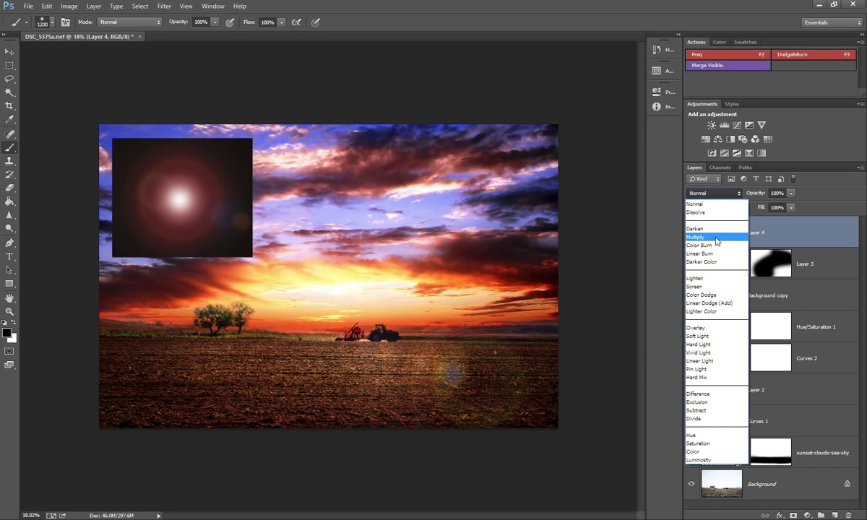
click(716, 241)
click(714, 193)
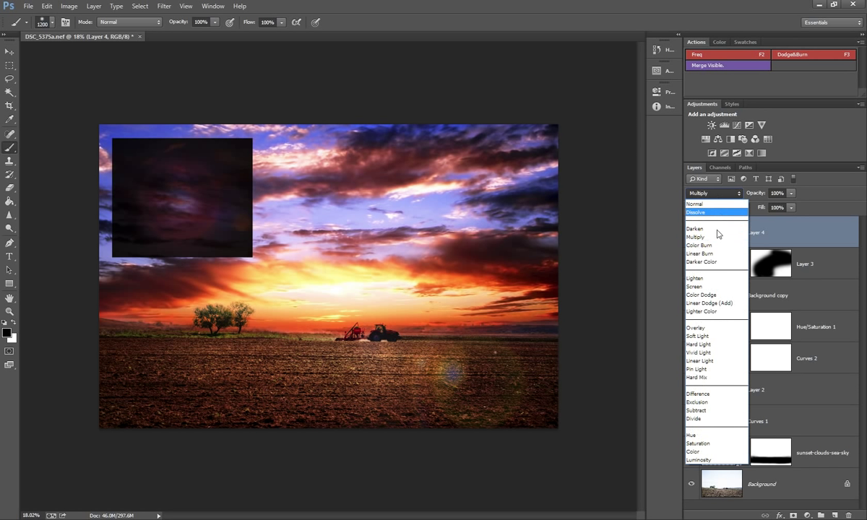
click(725, 303)
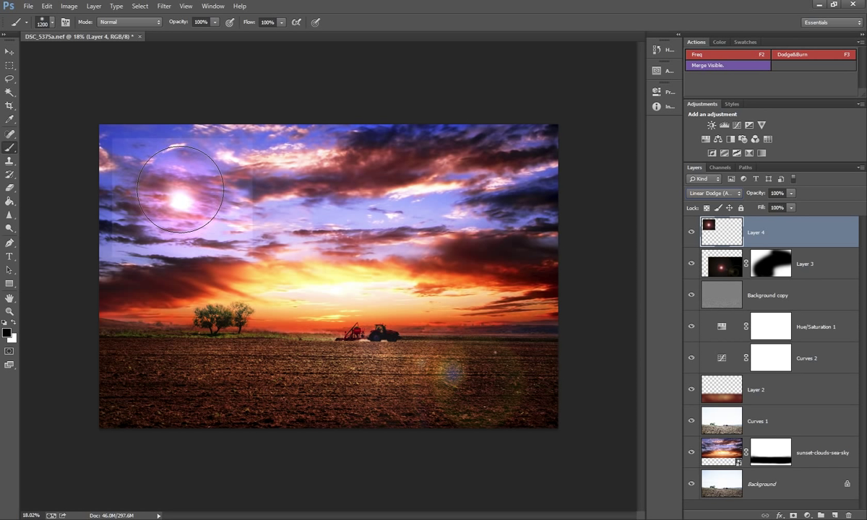
click(717, 194)
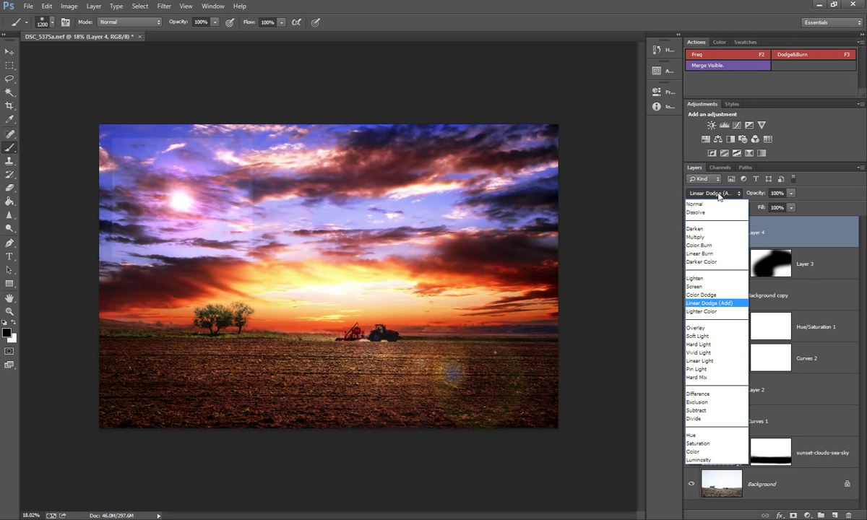
click(715, 254)
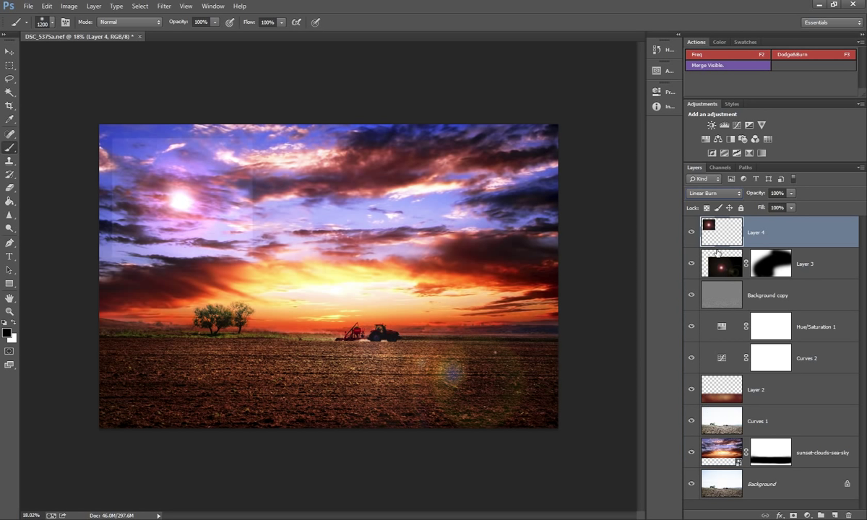
click(714, 193)
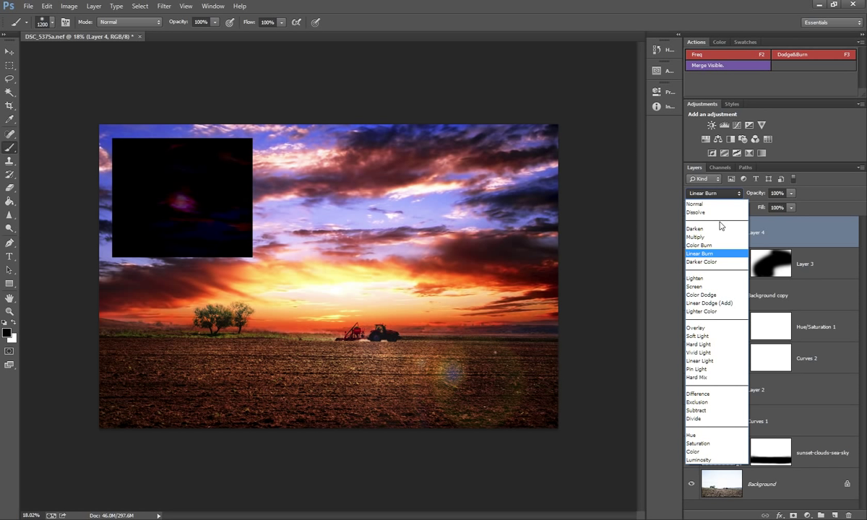
click(719, 304)
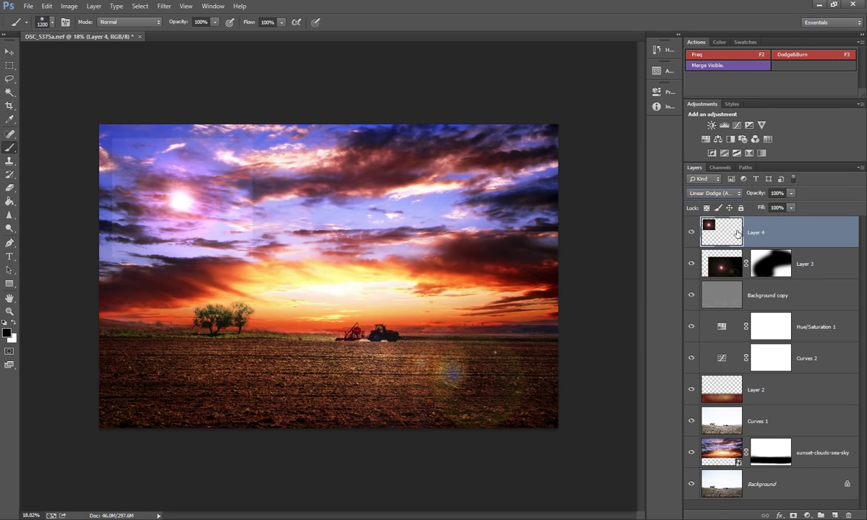
click(793, 515)
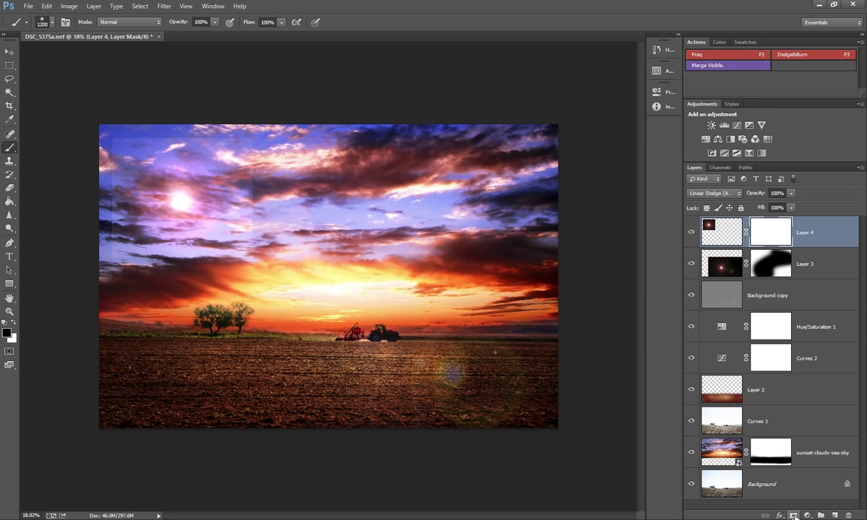
Mask away the glow's square edges with an 1100 brush, then move it to the horizon by the tractor
key(bracketleft)
key(bracketleft)
key(bracketleft)
key(bracketleft)
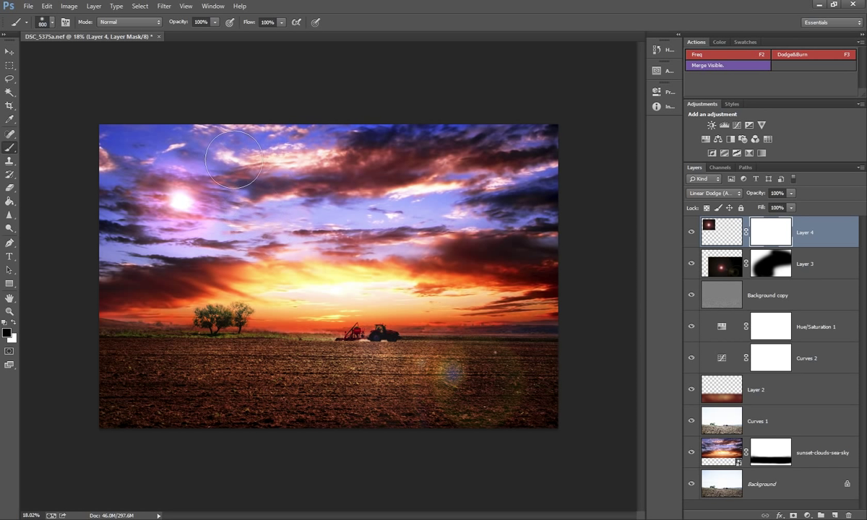
drag(282, 191, 209, 174)
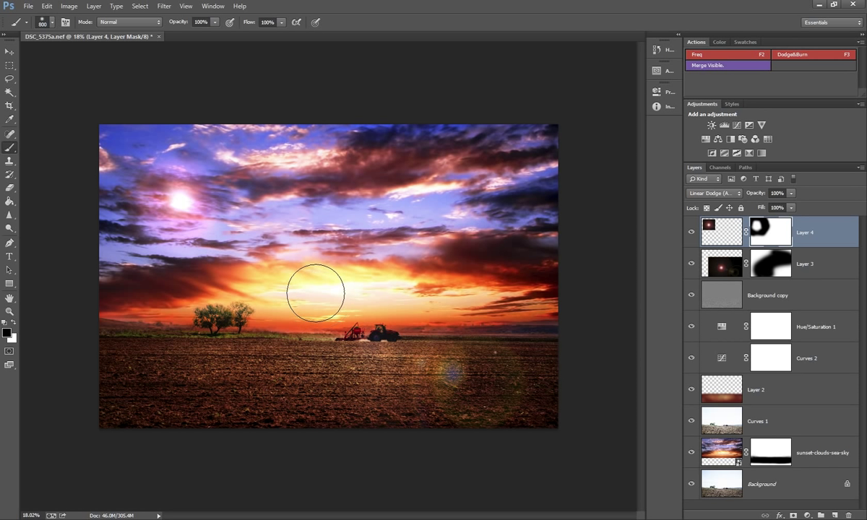
key(v)
drag(188, 195, 338, 330)
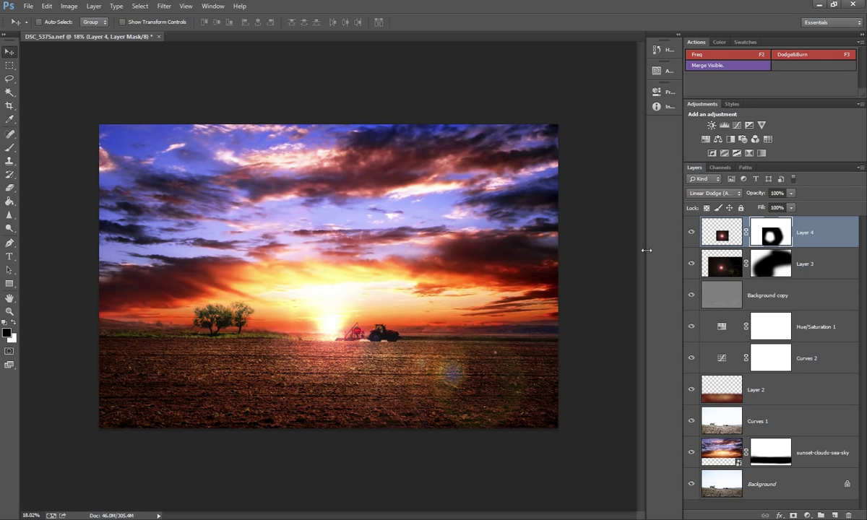
Scale the sun glow to about 42% width and 36% height, nudged onto the horizon beside the tractor
key(ctrl+t)
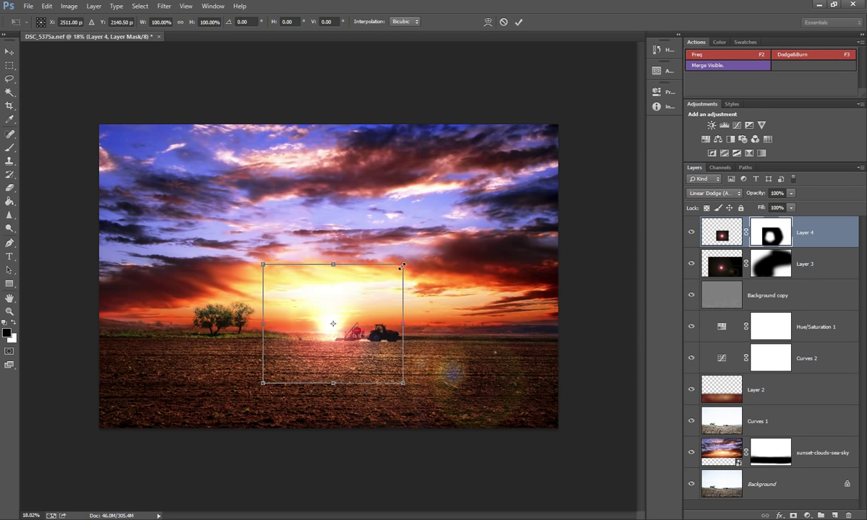
mouse_move(402, 267)
mouse_down()
mouse_move(322, 334)
mouse_move(349, 332)
mouse_up()
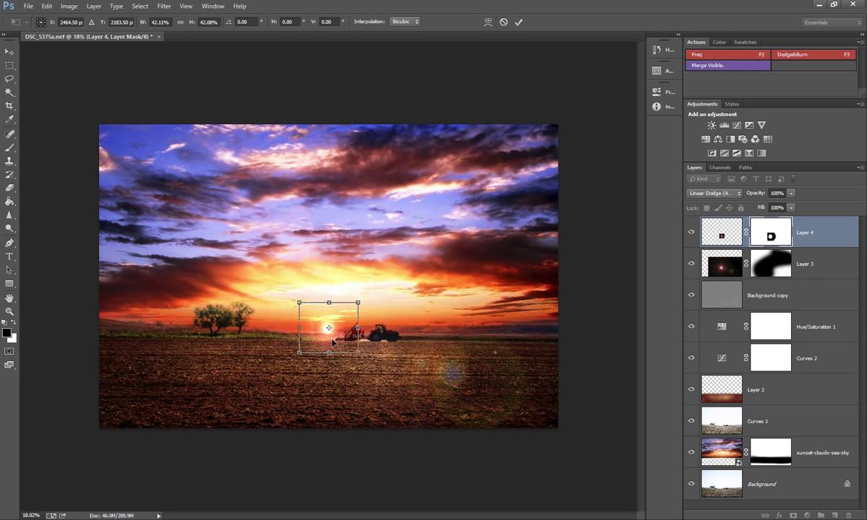
drag(329, 353, 329, 347)
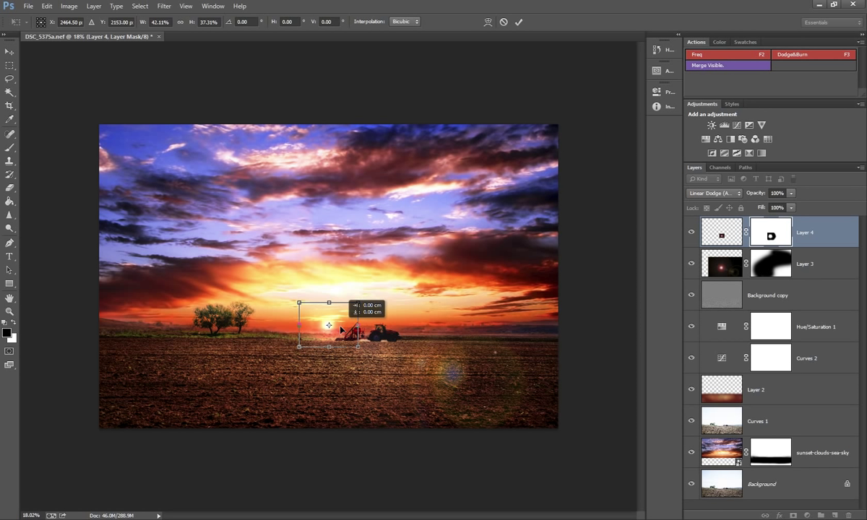
drag(329, 302, 340, 332)
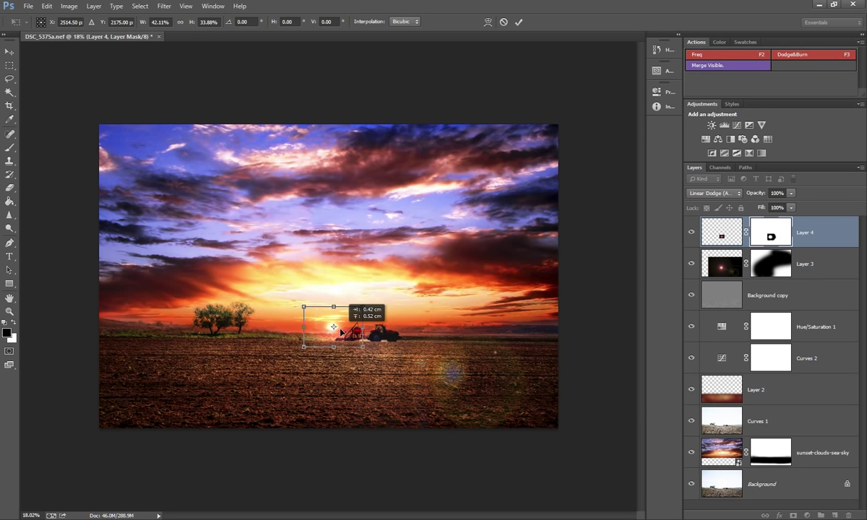
mouse_move(340, 333)
mouse_down()
mouse_move(349, 344)
mouse_move(344, 332)
mouse_up()
scroll(344, 336, up, 3)
scroll(349, 344, up, 1)
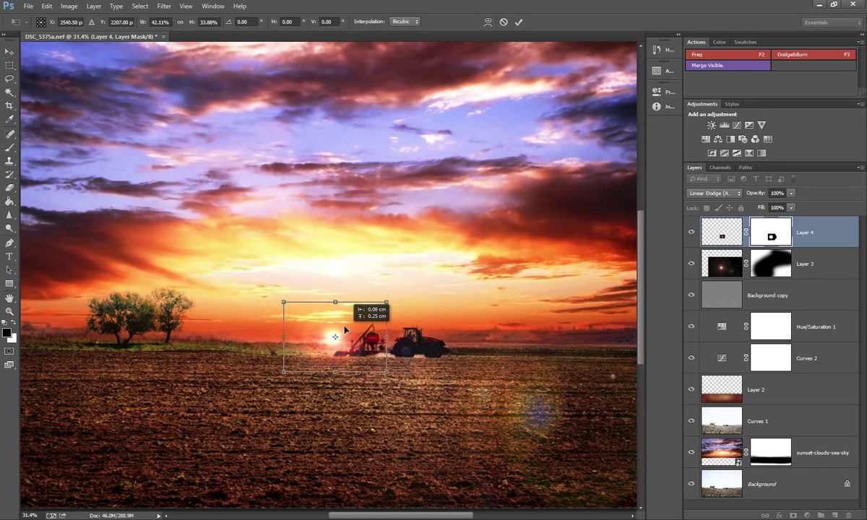
drag(344, 332, 343, 331)
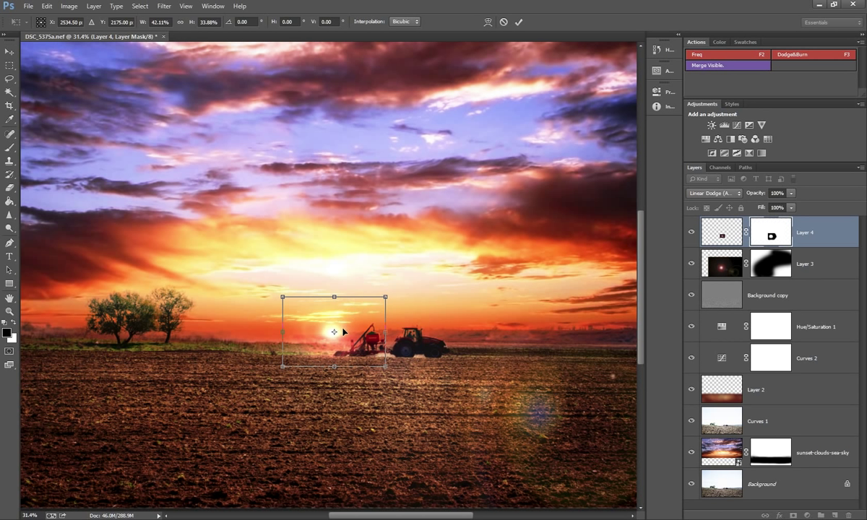
drag(335, 368, 335, 371)
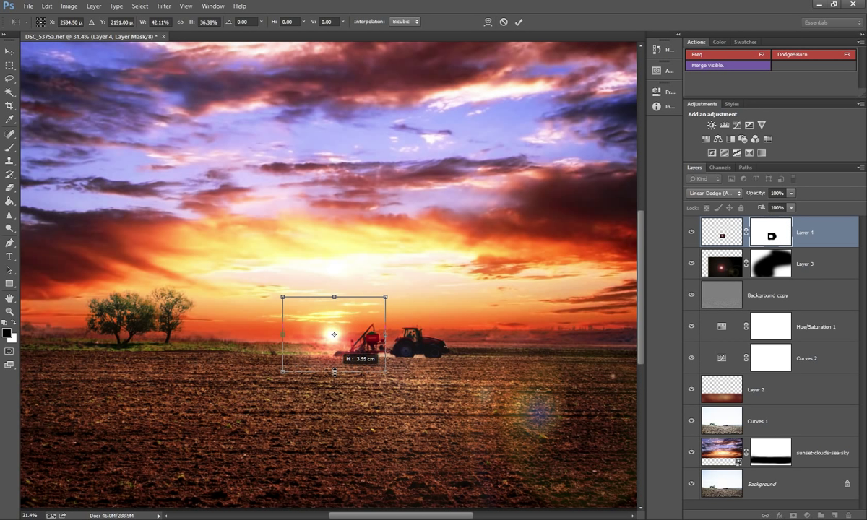
Commit the resize and preview Hard Light, Lighter Color and Color Dodge blends on the glow
key(Return)
click(714, 193)
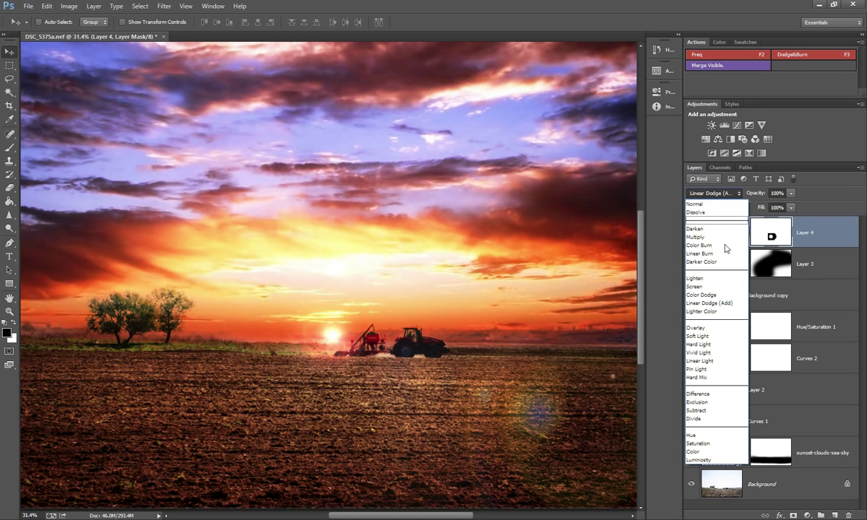
click(702, 345)
key(Up)
key(Up)
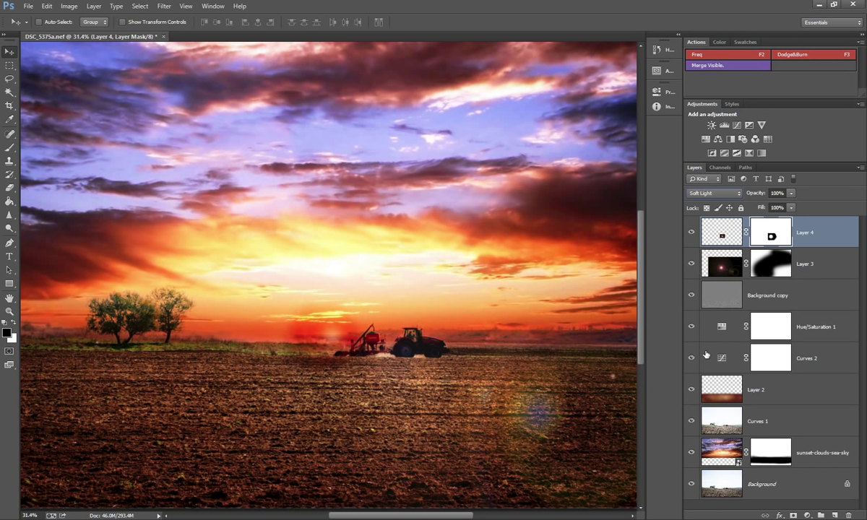
key(Up)
key(Up)
key(Up)
key(Down)
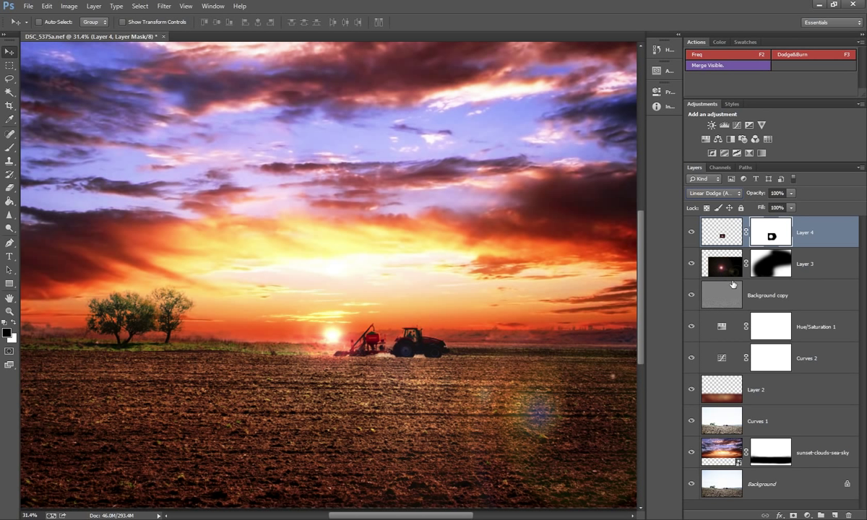
key(Up)
key(Up)
key(Up)
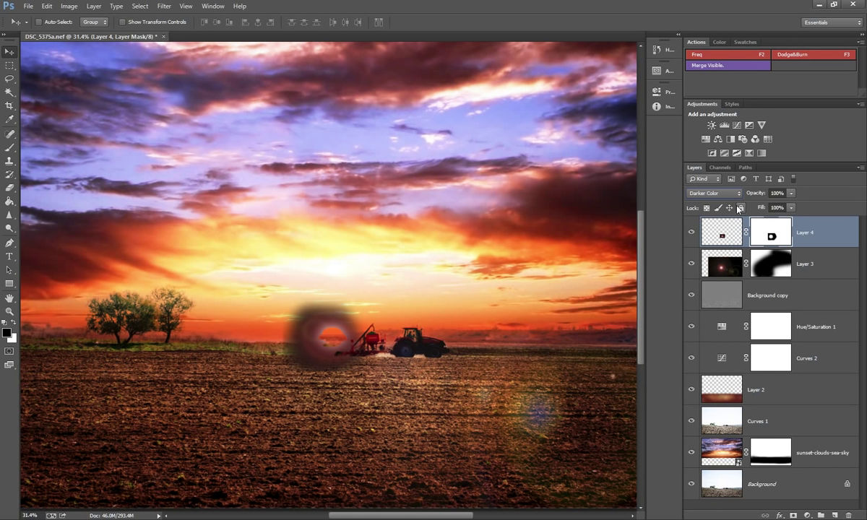
Settle Layer 4 back on Linear Dodge (Add) after briefly previewing Color Burn
click(730, 193)
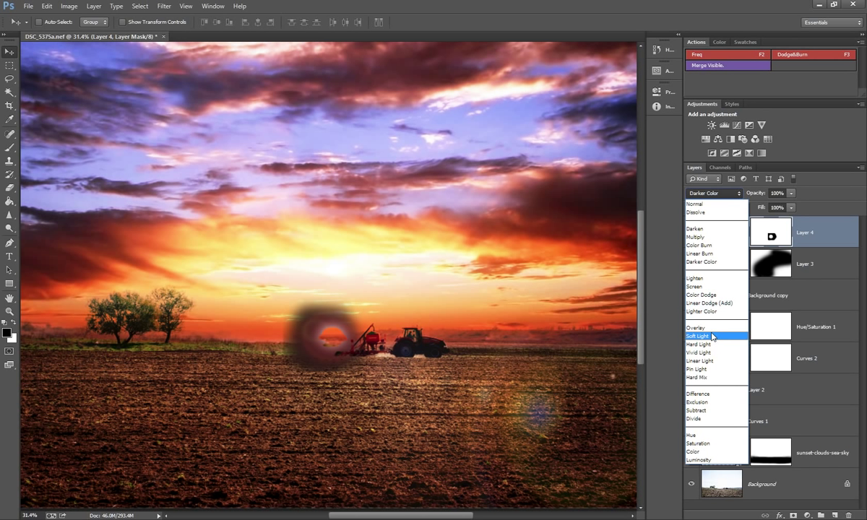
click(718, 307)
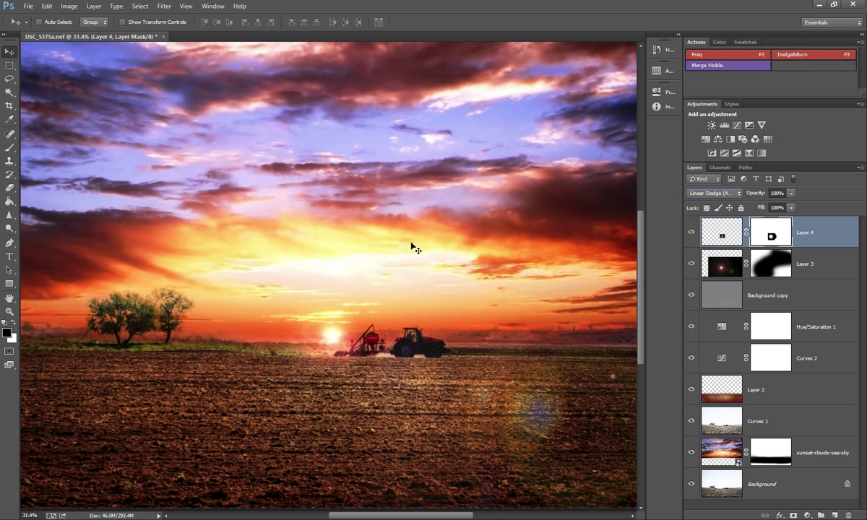
key(alt+shift+b)
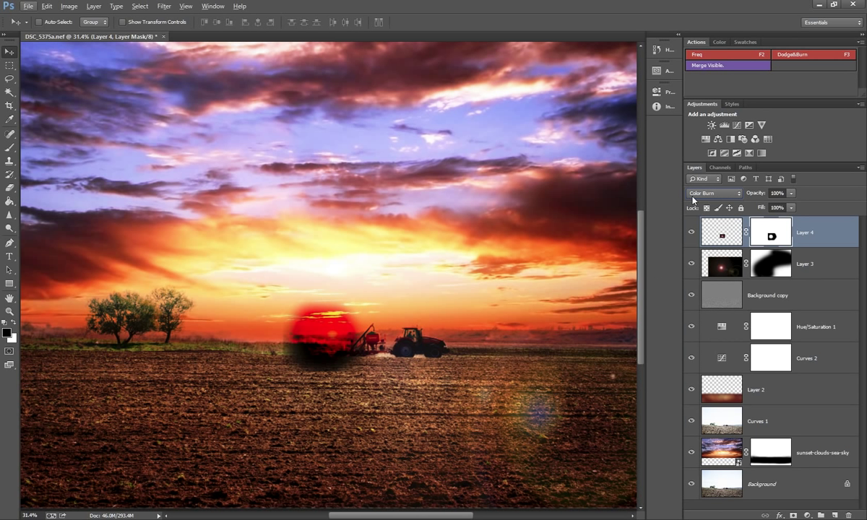
click(693, 194)
click(711, 303)
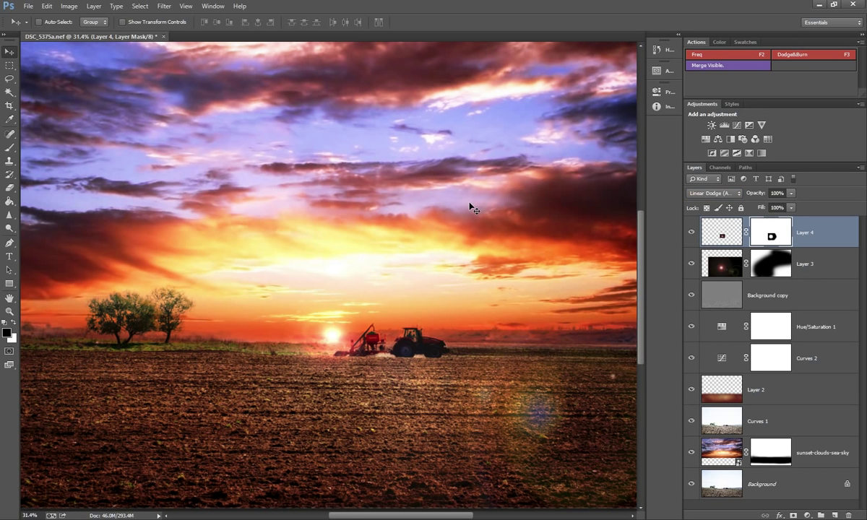
scroll(470, 208, down, 2)
scroll(470, 206, down, 1)
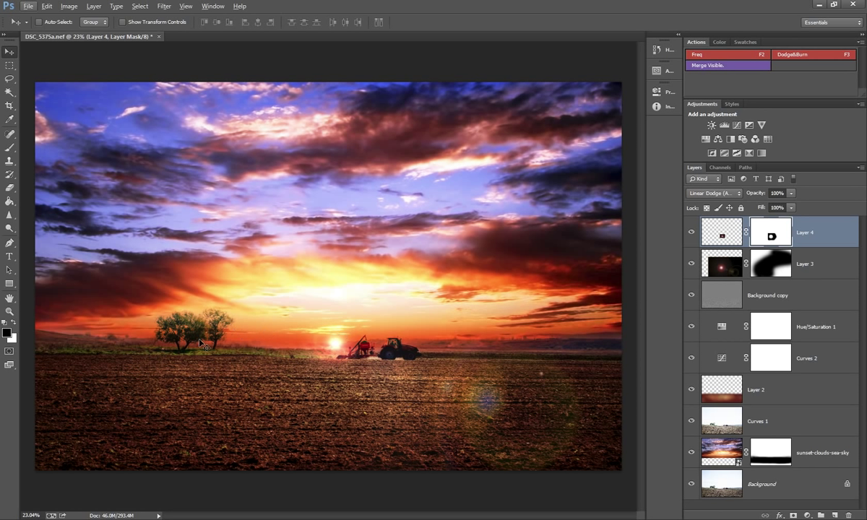
On a new Layer 5, paint a large soft orange glow sampled from the sky over the scene centre
click(834, 515)
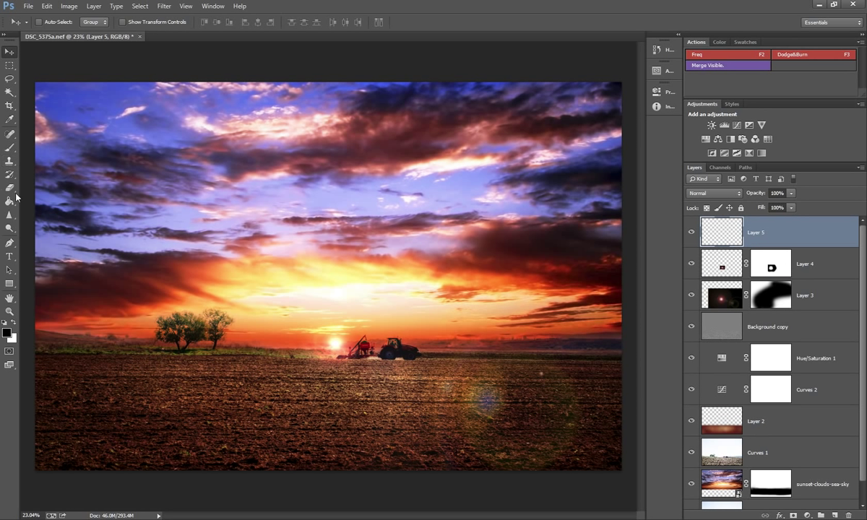
click(9, 147)
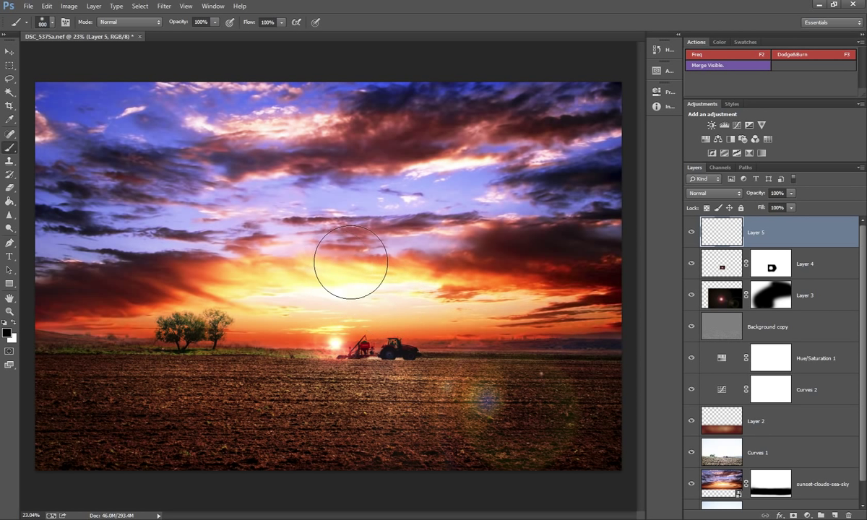
alt+click(396, 259)
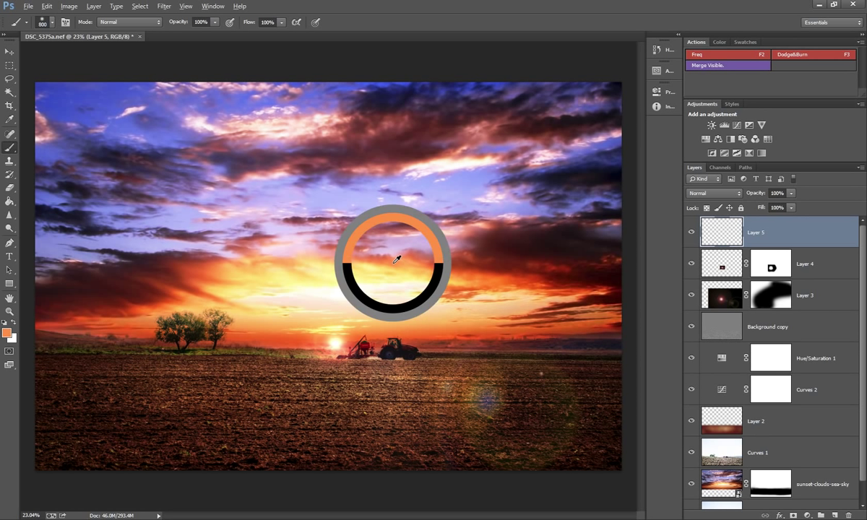
key(bracketright)
key(bracketright)
key(bracketright)
key(bracketright)
key(bracketright)
key(bracketright)
key(bracketright)
key(bracketright)
key(bracketright)
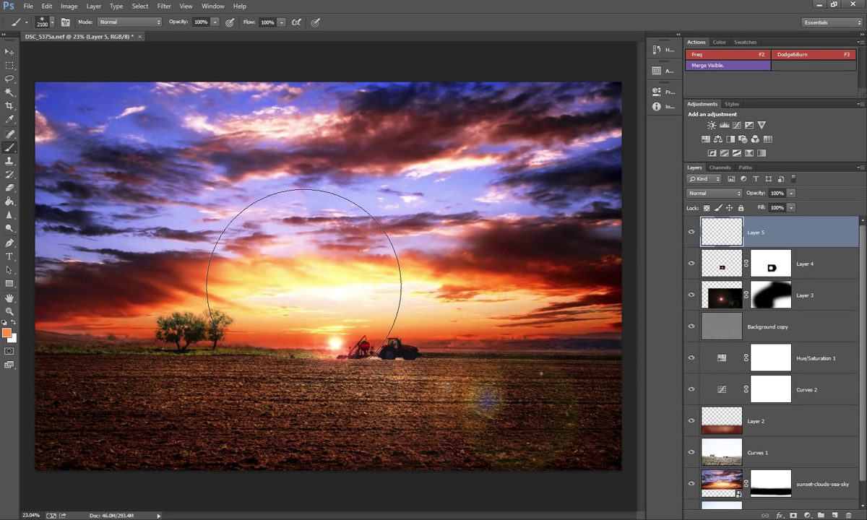
click(304, 287)
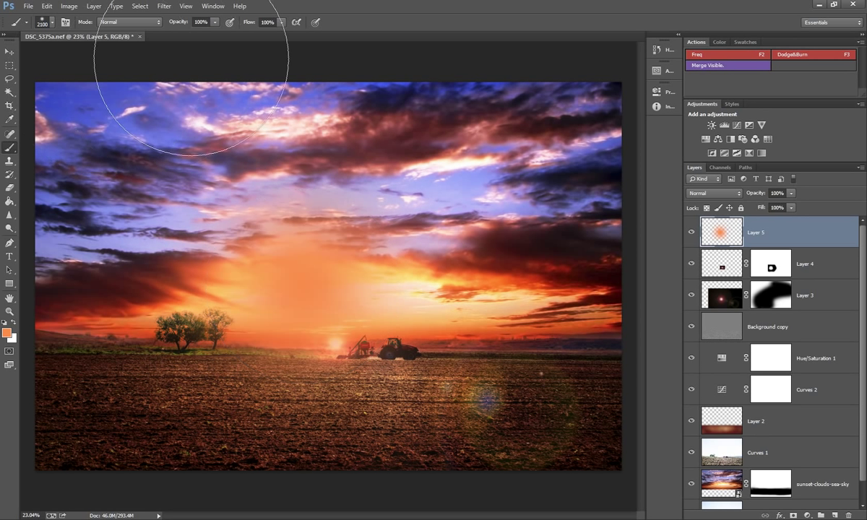
drag(305, 262, 362, 354)
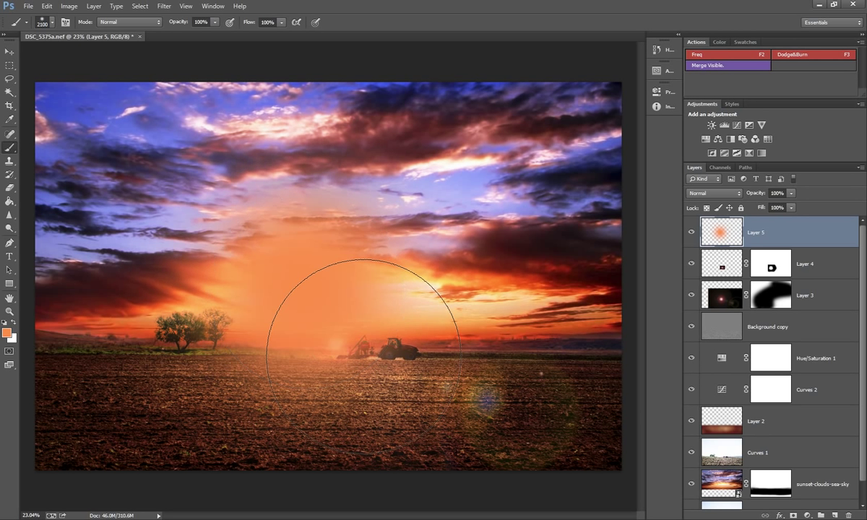
click(256, 223)
click(267, 339)
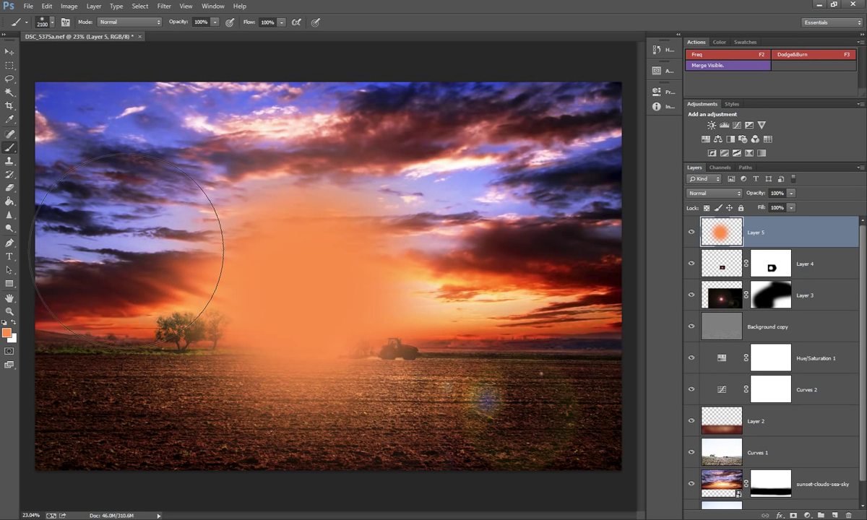
Paint a paler peach (#fbba8e) core into the glow's centre with a smaller brush
click(7, 334)
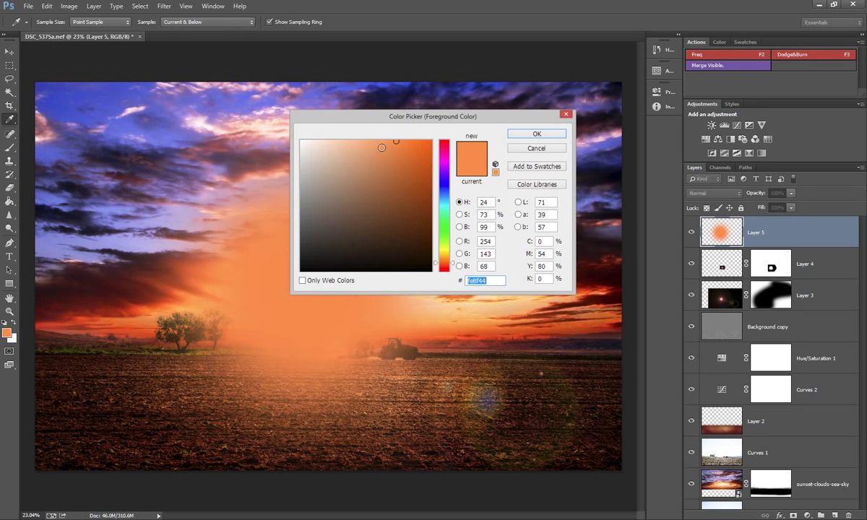
drag(382, 149, 357, 142)
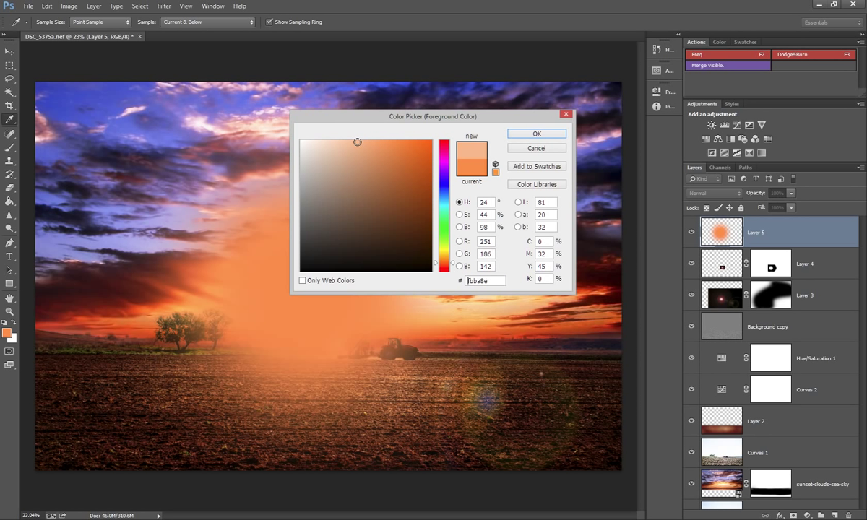
click(536, 134)
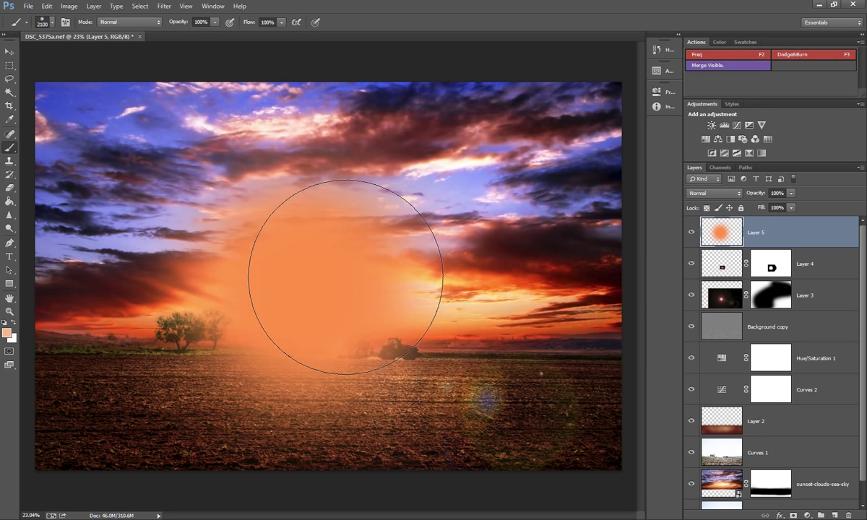
key(bracketleft)
key(bracketleft)
key(bracketleft)
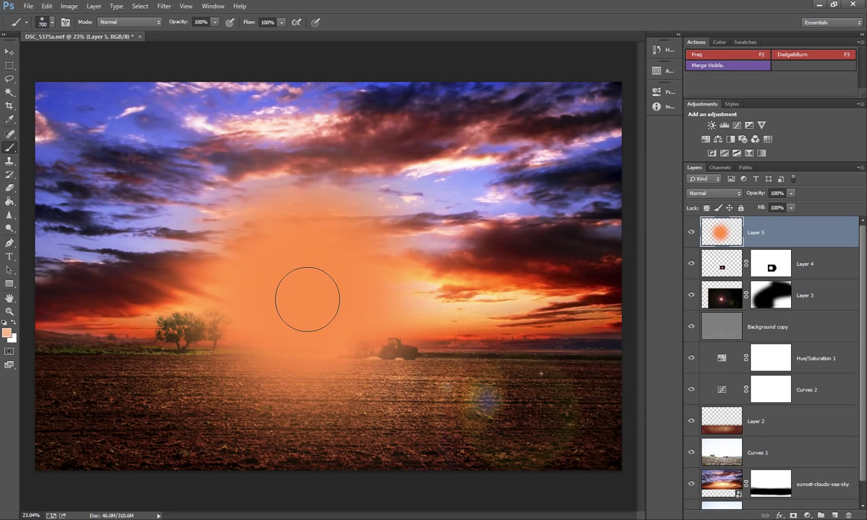
click(307, 298)
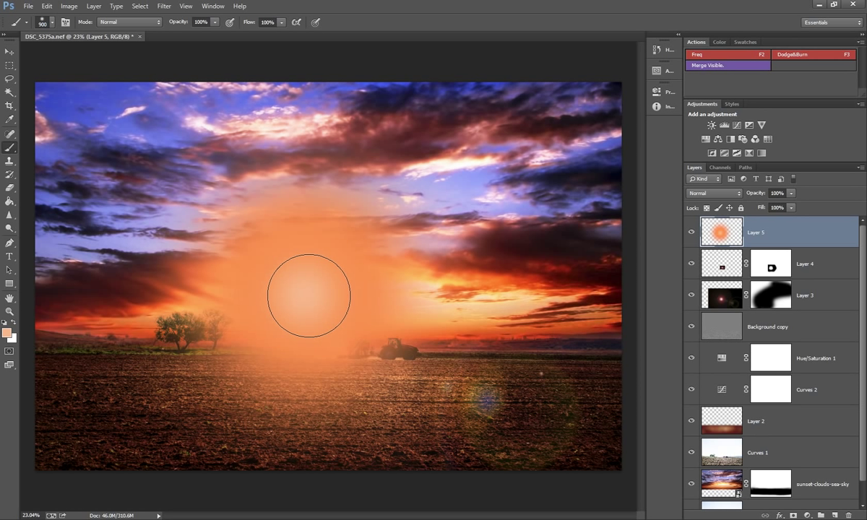
click(291, 284)
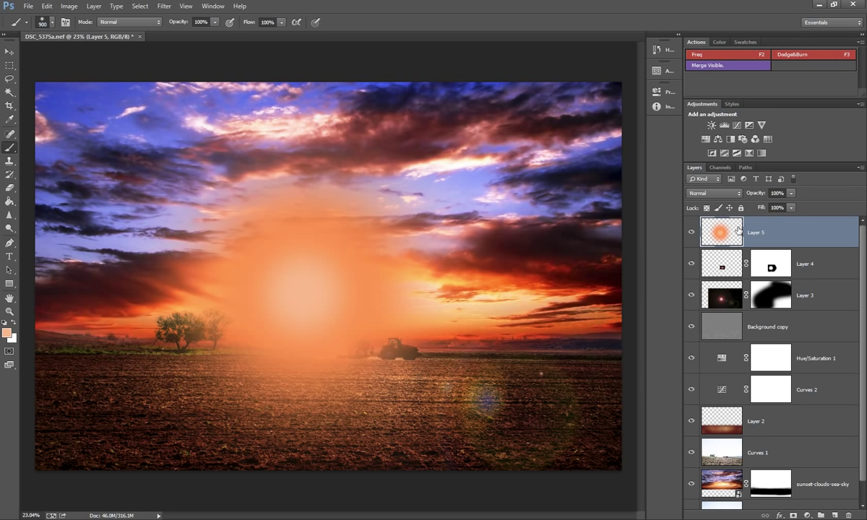
Free-transform Layer 5's glow into a flat strip about a third of its width
key(ctrl+t)
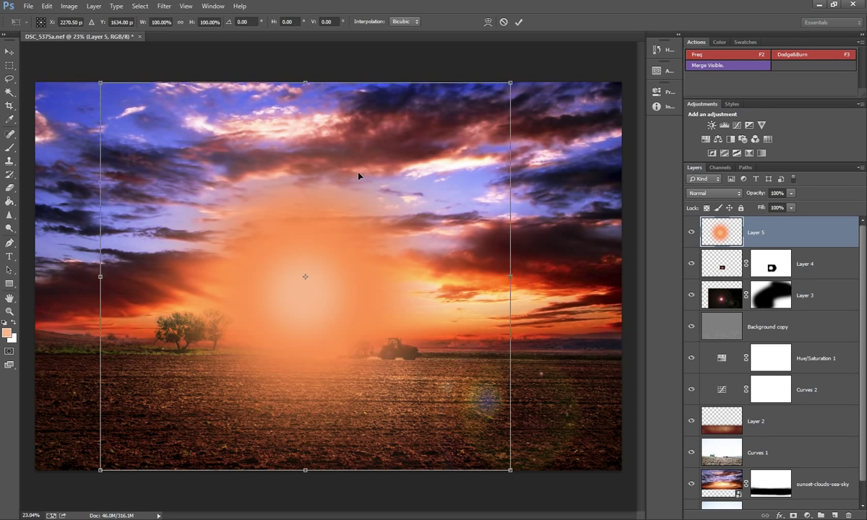
drag(305, 96, 295, 429)
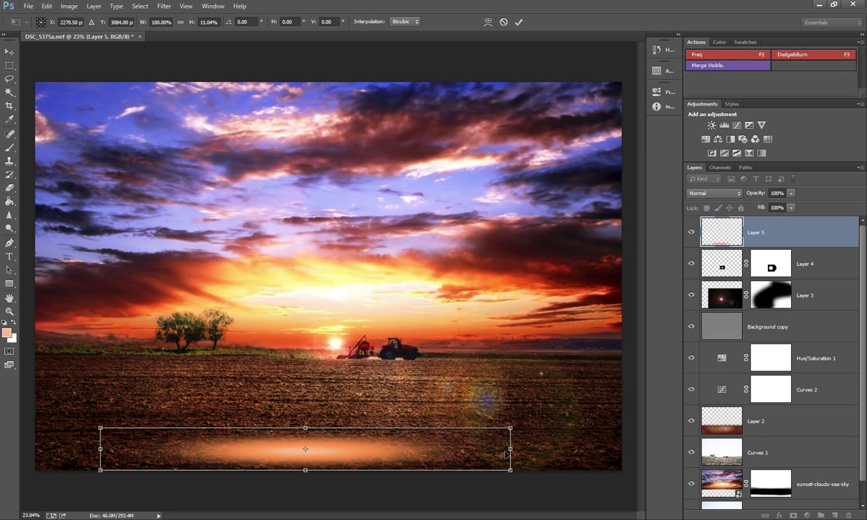
drag(463, 451, 316, 450)
drag(208, 429, 208, 448)
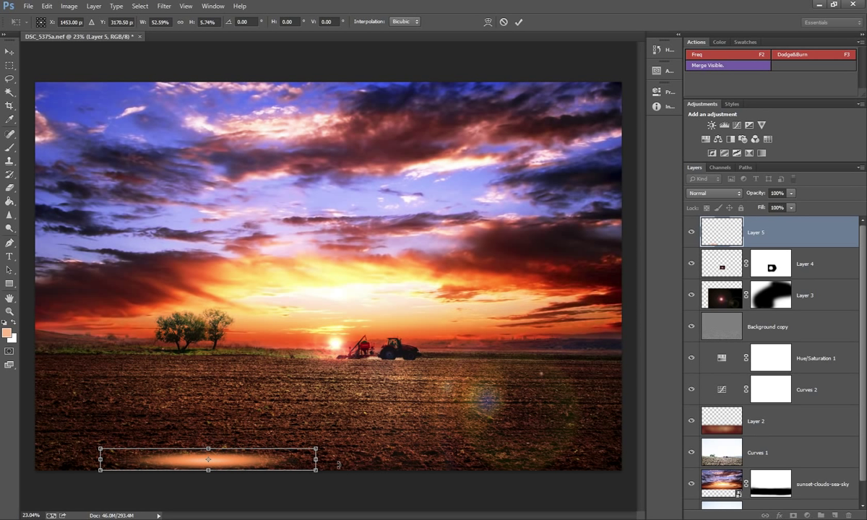
drag(316, 460, 246, 459)
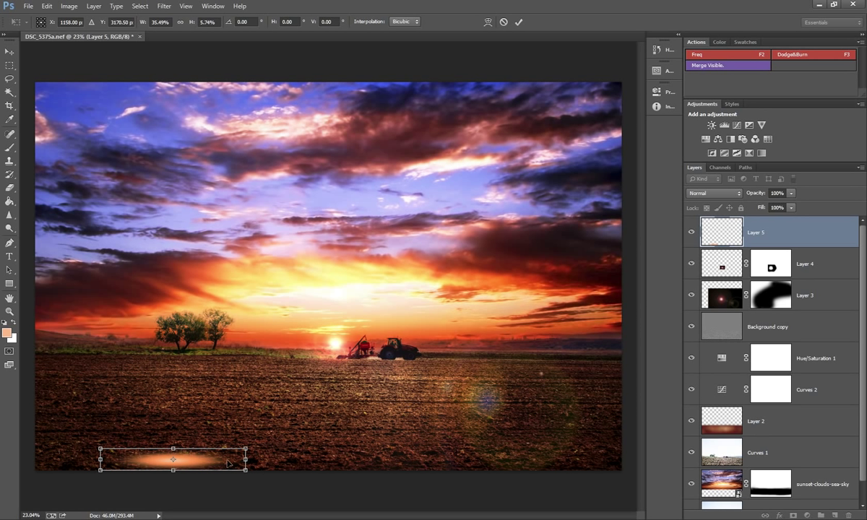
Position the flattened glow strip on the horizon just behind the tractor
mouse_move(215, 464)
mouse_down()
mouse_move(364, 346)
mouse_move(322, 339)
mouse_up()
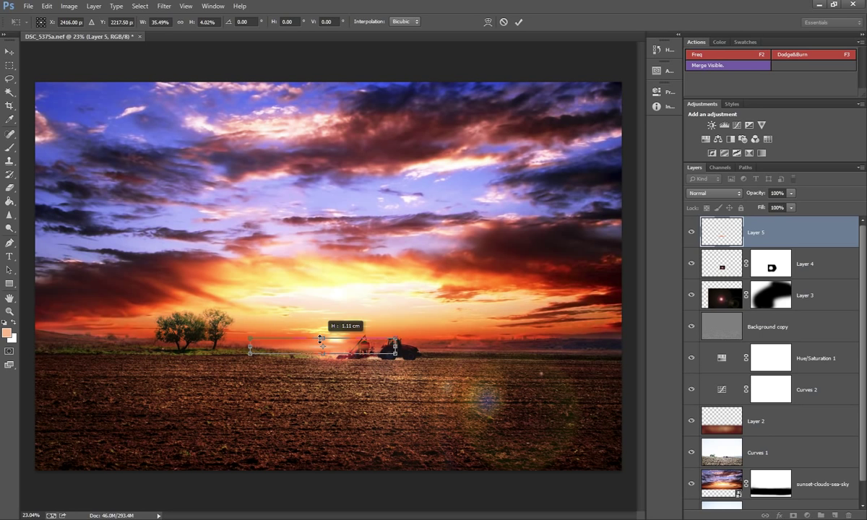
drag(339, 352, 345, 349)
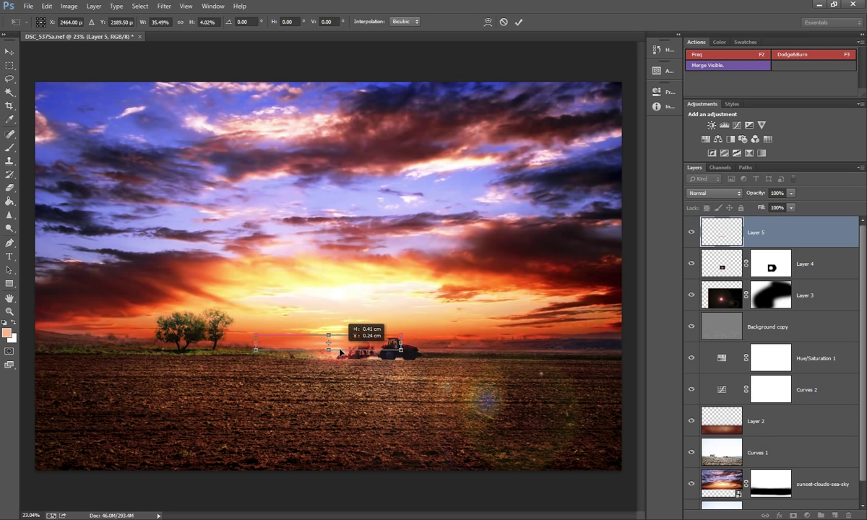
scroll(328, 372, up, 5)
scroll(328, 372, down, 3)
scroll(332, 354, up, 5)
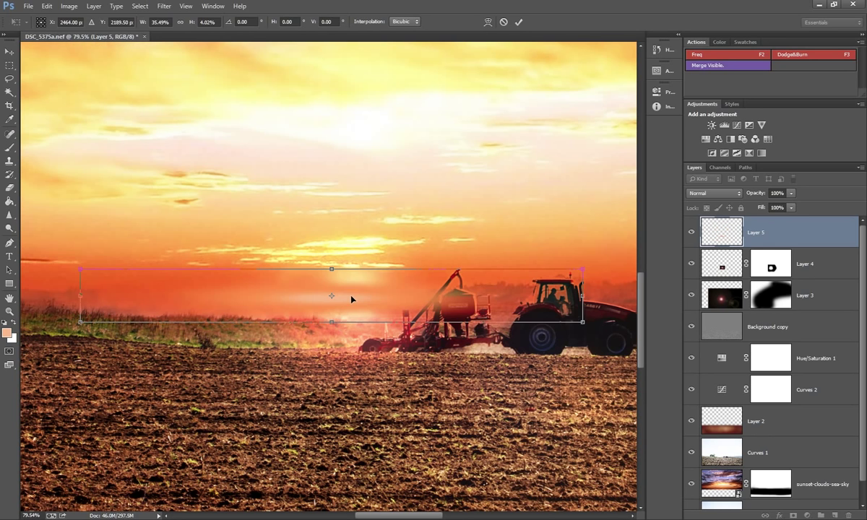
drag(326, 276, 326, 286)
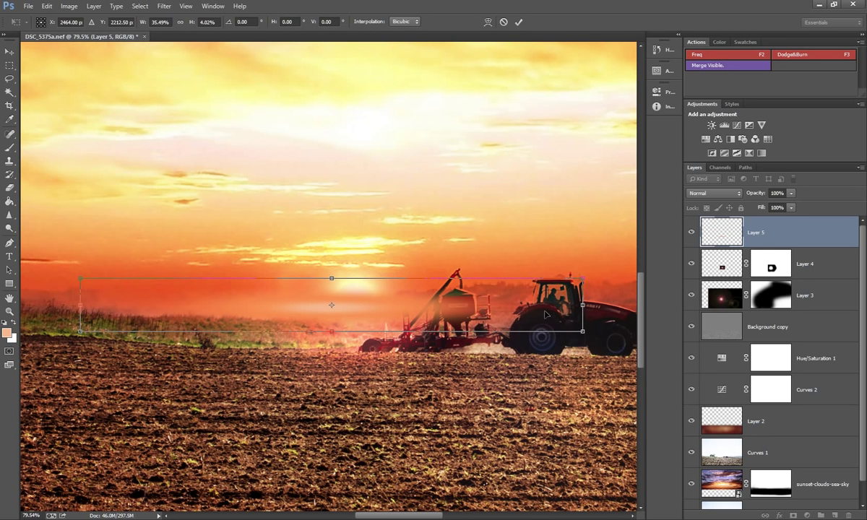
key(b)
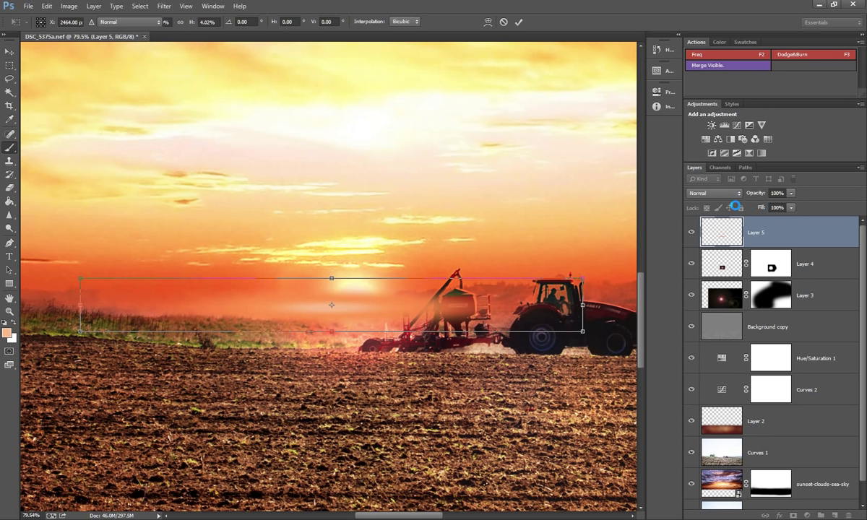
Try Soft Light and Hard Light blend modes on Layer 5
click(713, 193)
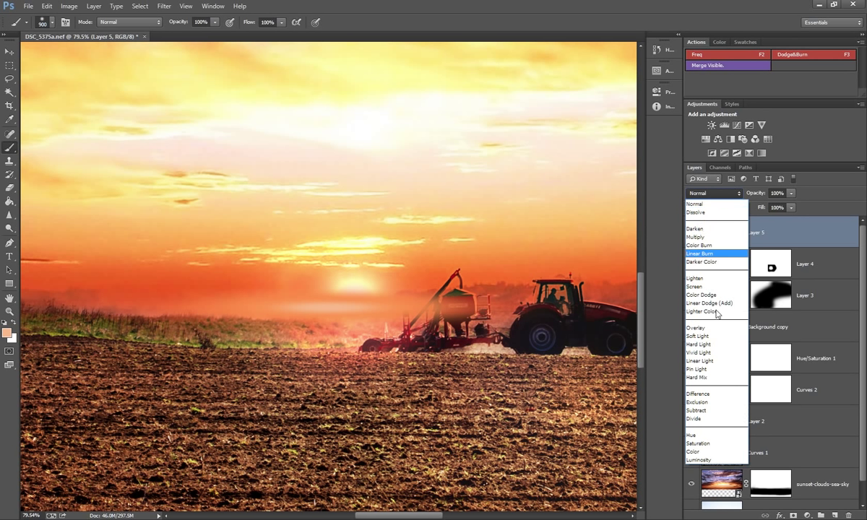
click(713, 336)
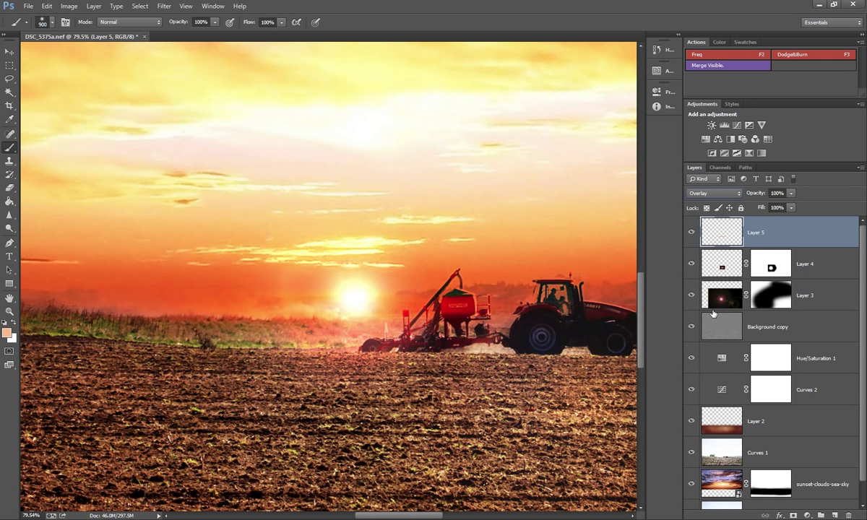
click(722, 193)
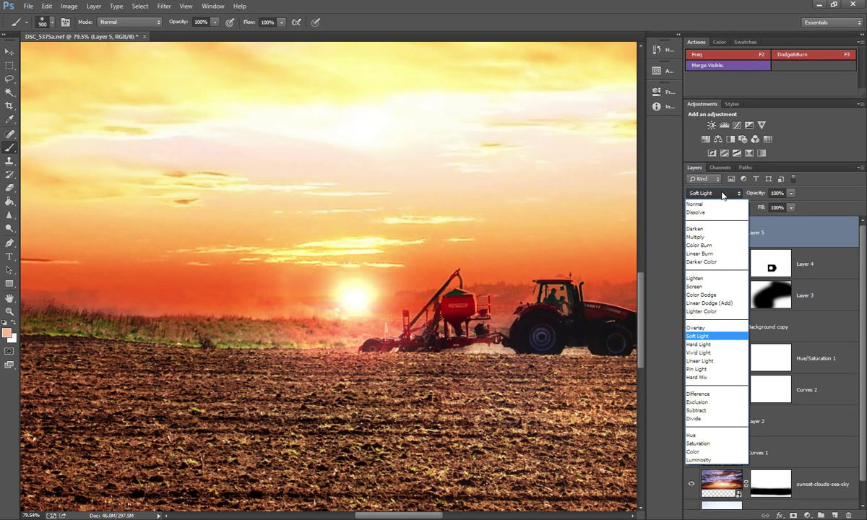
click(719, 345)
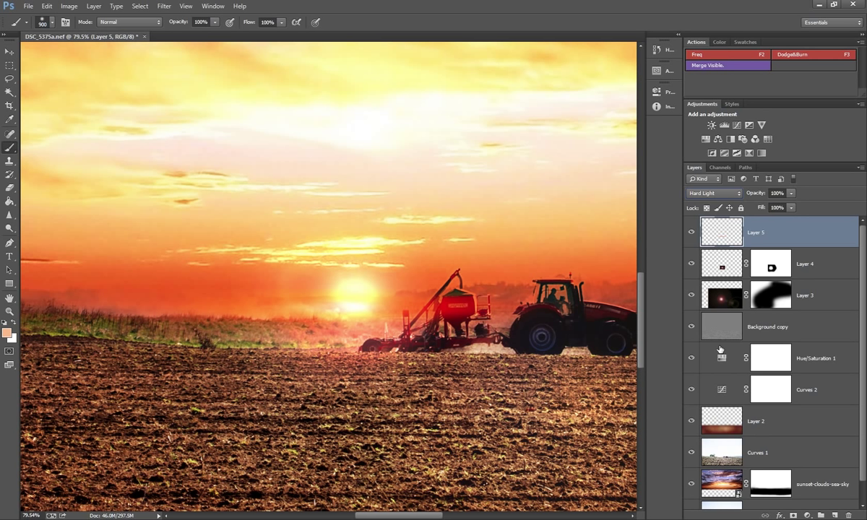
click(718, 193)
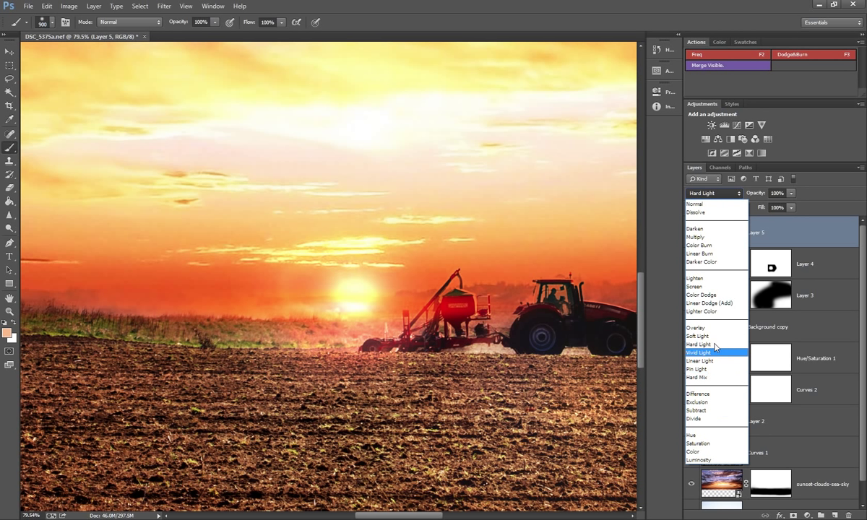
click(715, 337)
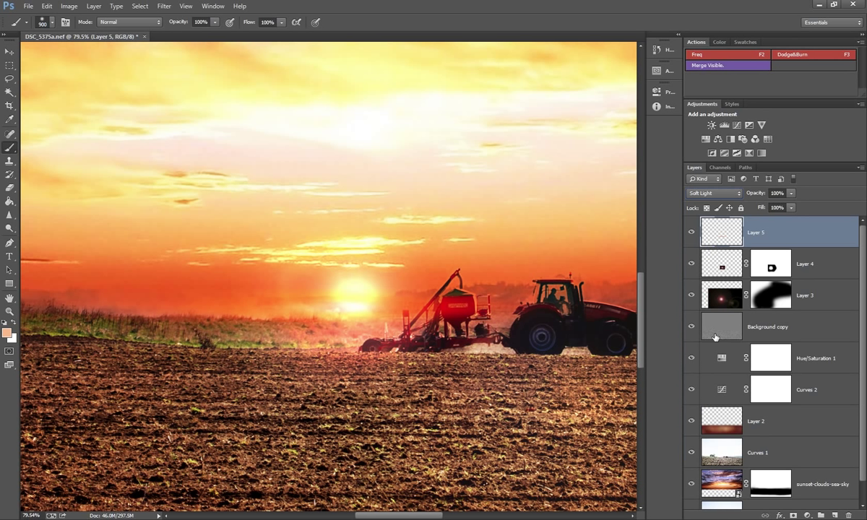
Compare Screen with other blend modes, then settle Layer 5 on Screen
click(707, 194)
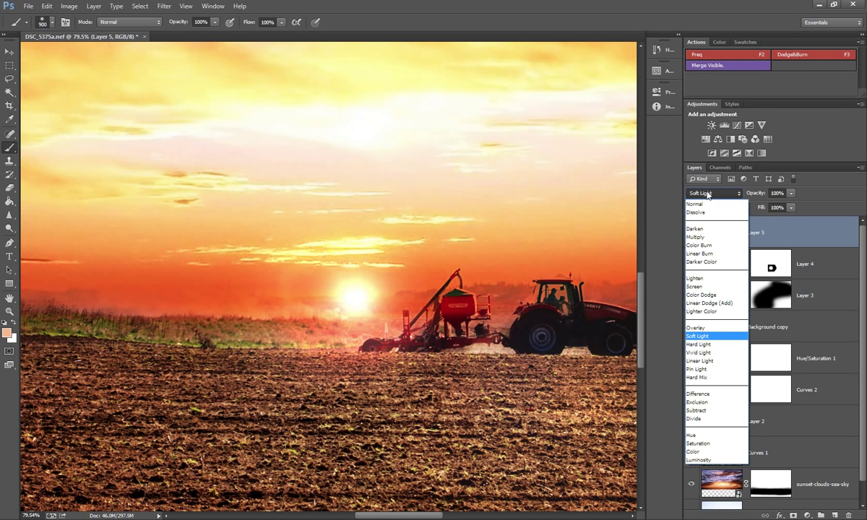
click(706, 287)
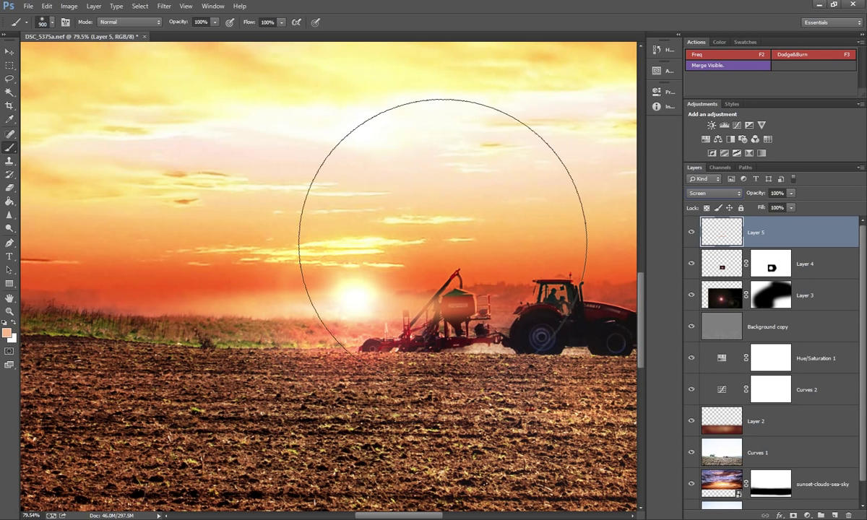
key(Down)
key(Down)
key(Down)
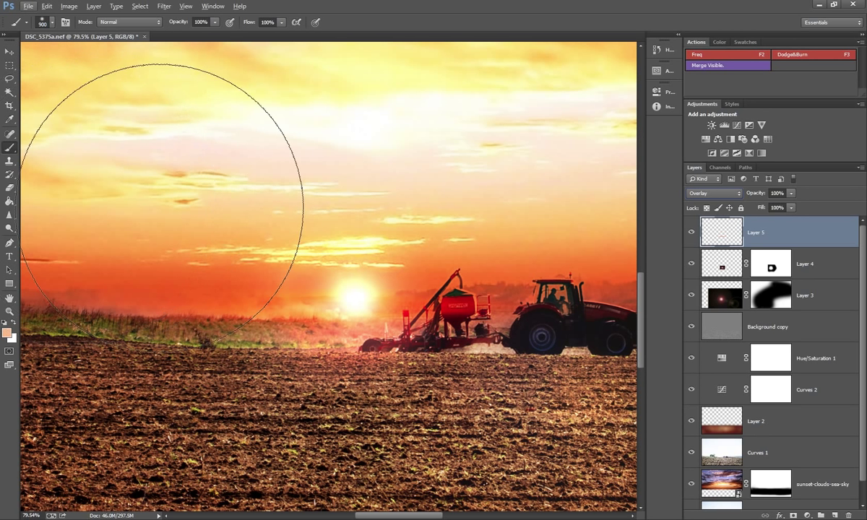
key(End)
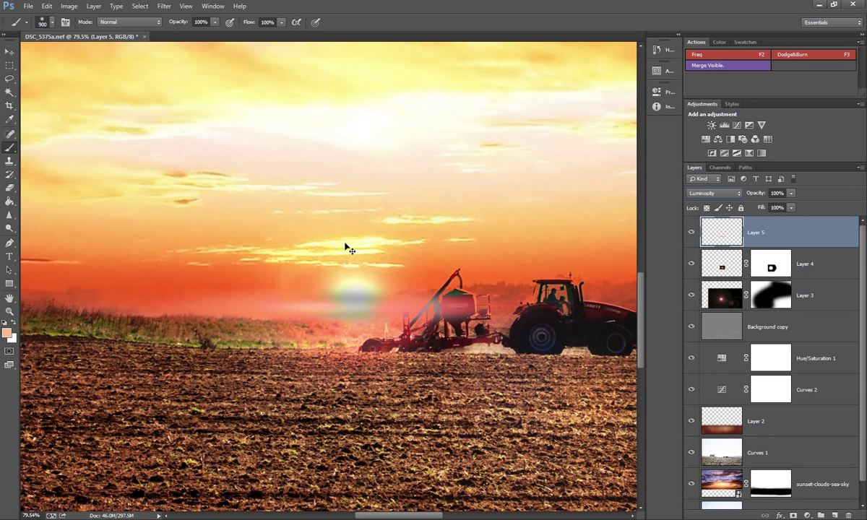
click(714, 193)
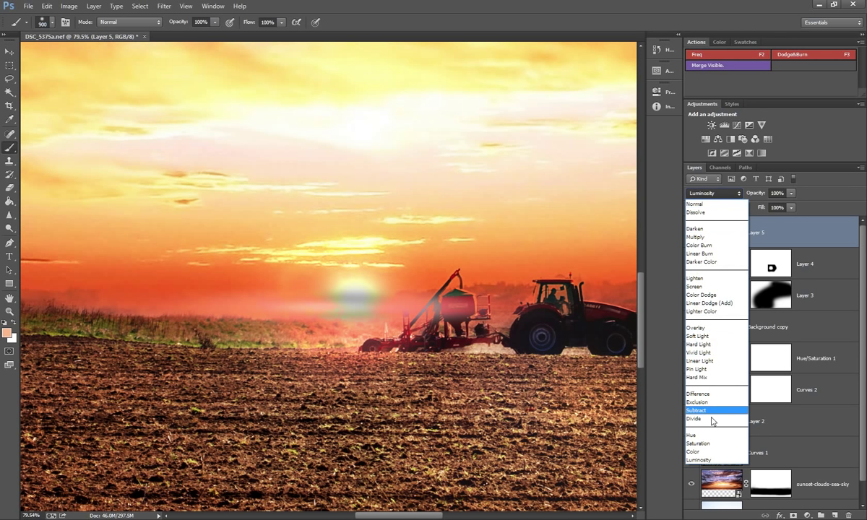
click(698, 286)
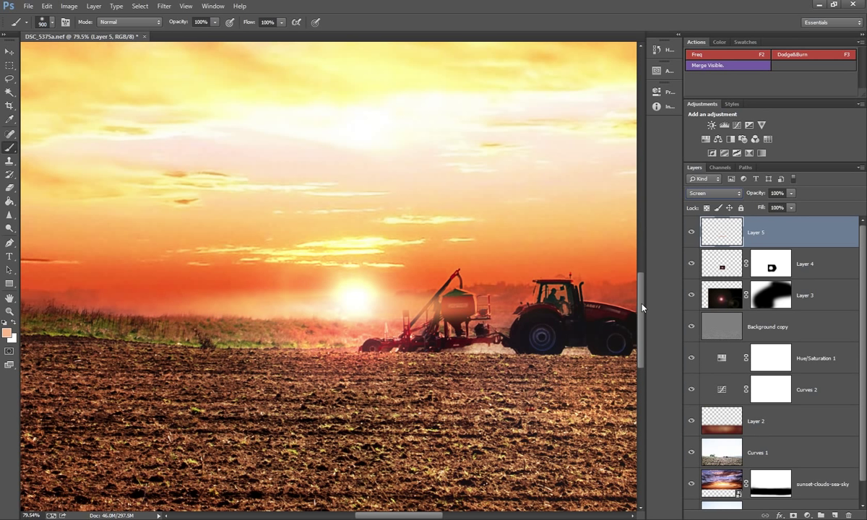
scroll(429, 158, down, 5)
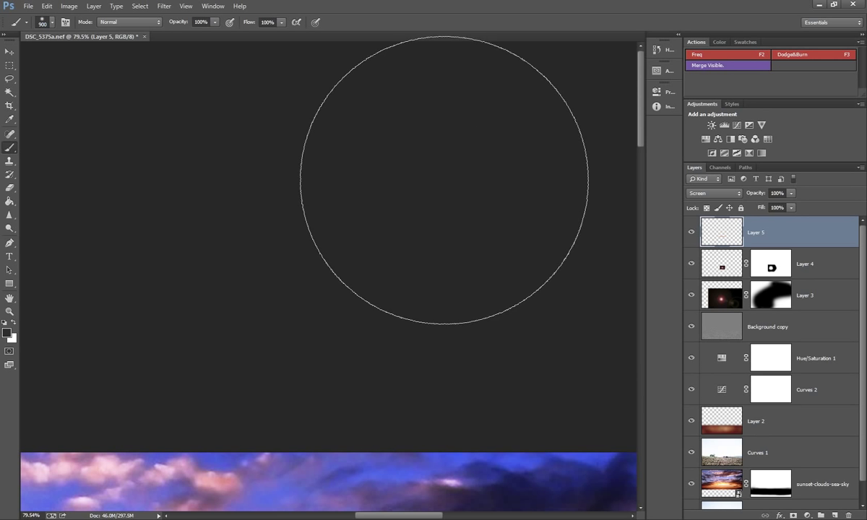
scroll(443, 343, up, 1)
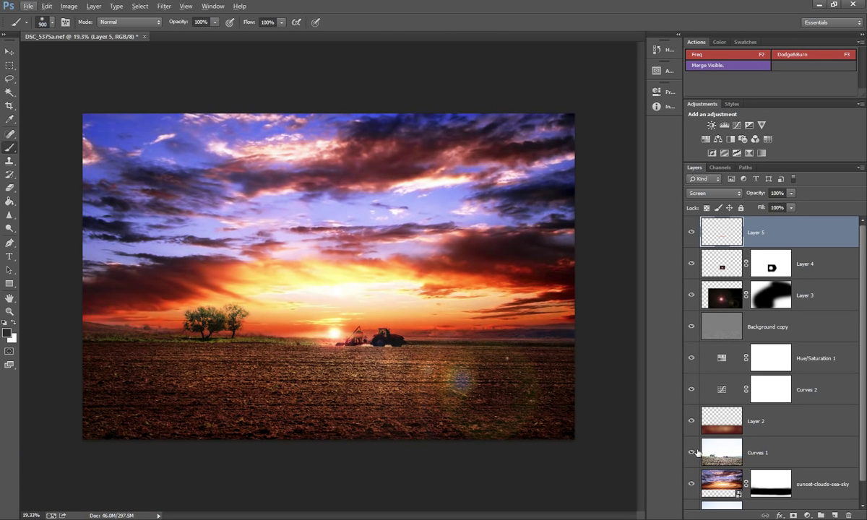
scroll(858, 235, down, 1)
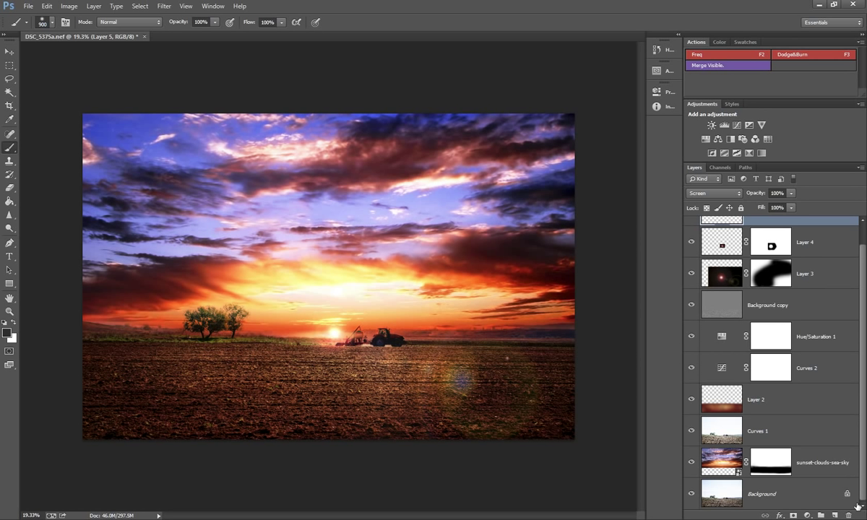
right_click(844, 225)
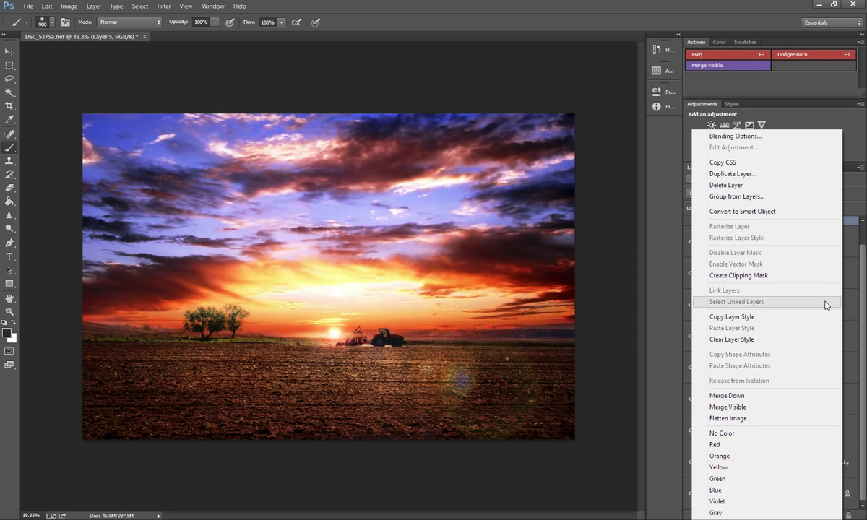
click(865, 253)
scroll(864, 249, up, 1)
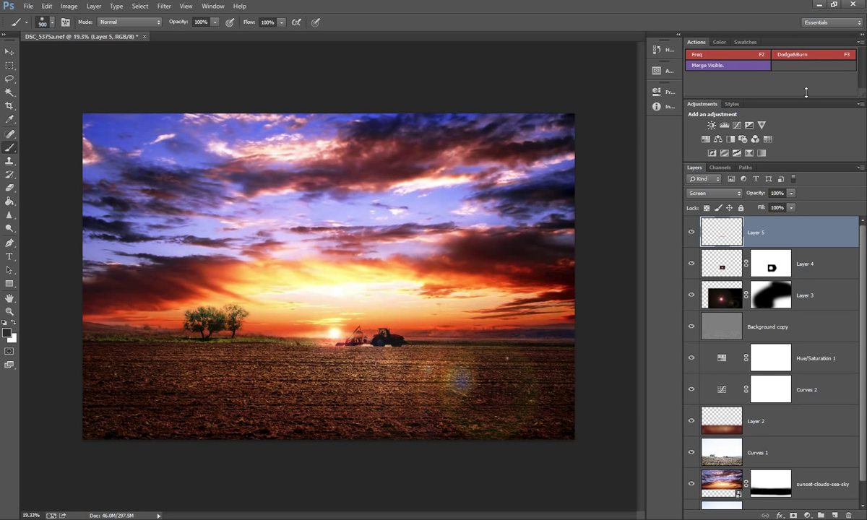
click(859, 105)
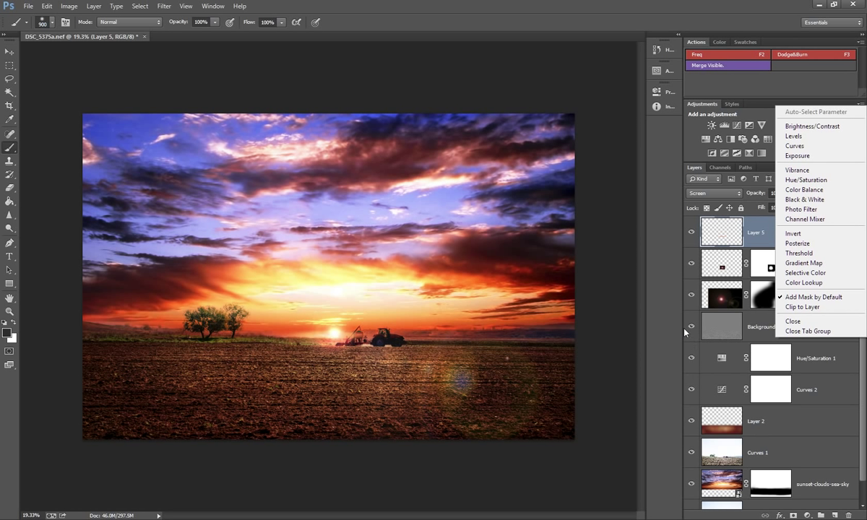
click(642, 312)
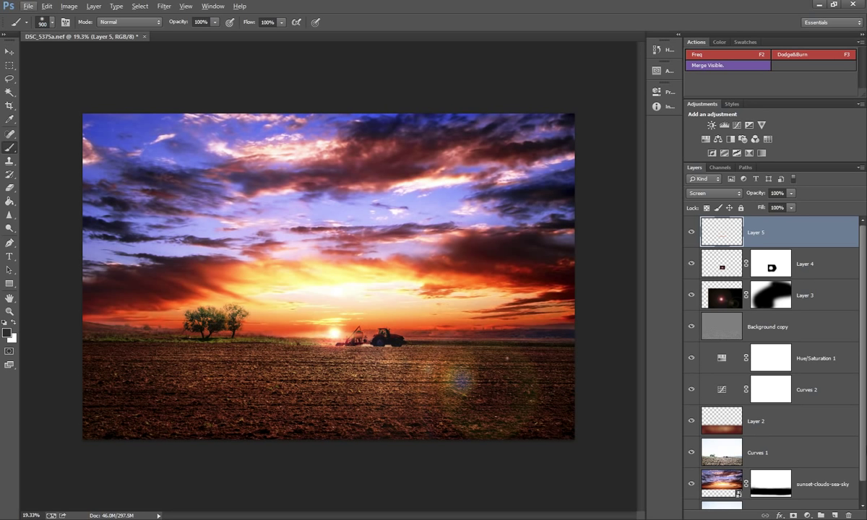
scroll(810, 427, down, 1)
alt+click(691, 494)
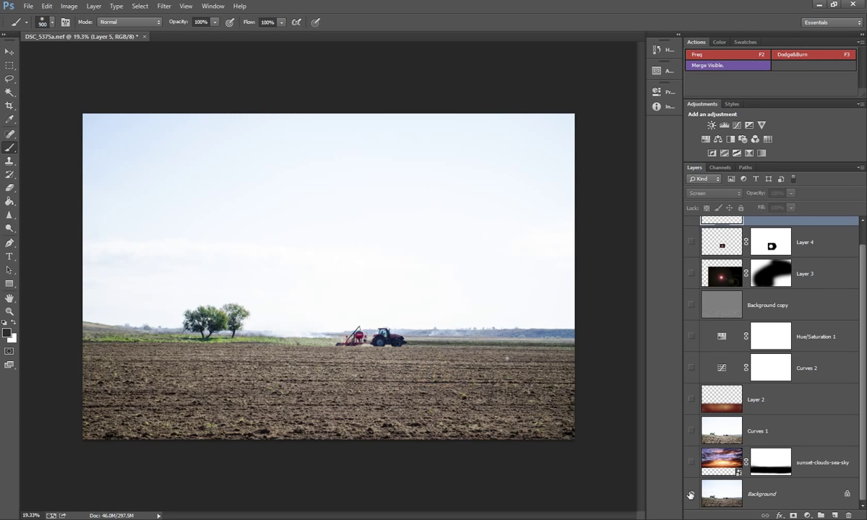
alt+click(691, 494)
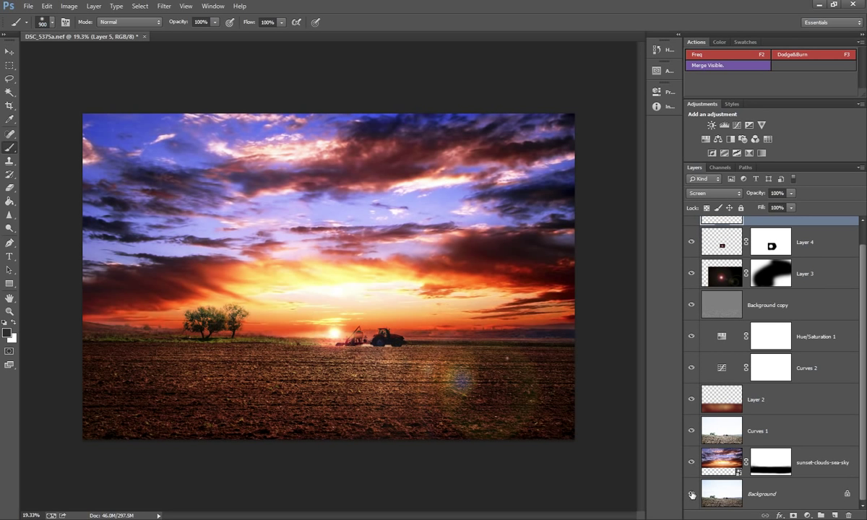
alt+click(691, 495)
alt+click(692, 494)
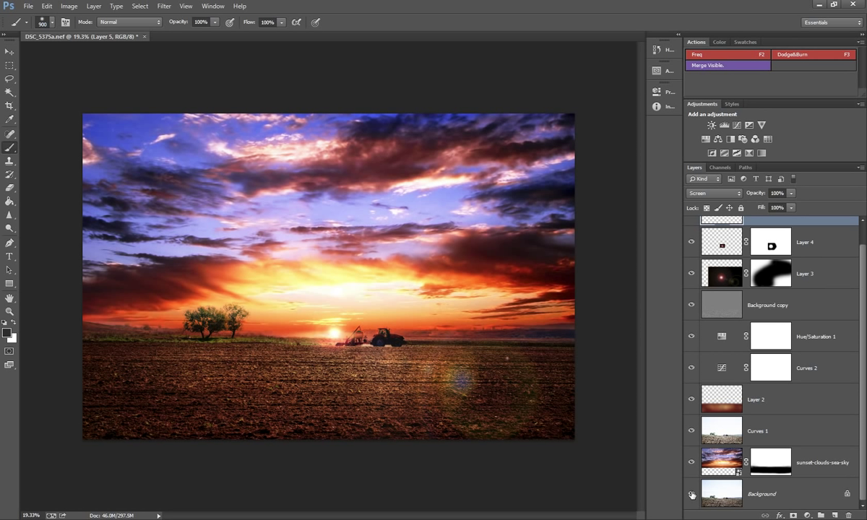